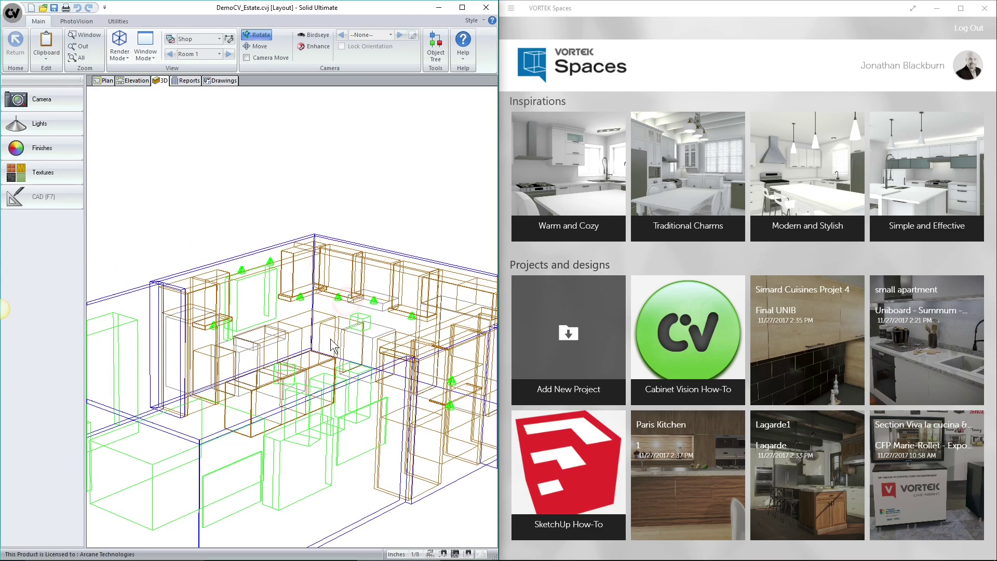
- Export the kitchen design through Export Collada as the Vortek file CV_DEMO.vok
{"action": "left_click", "coordinate": [117, 20]}
{"action": "left_click", "coordinate": [63, 52]}
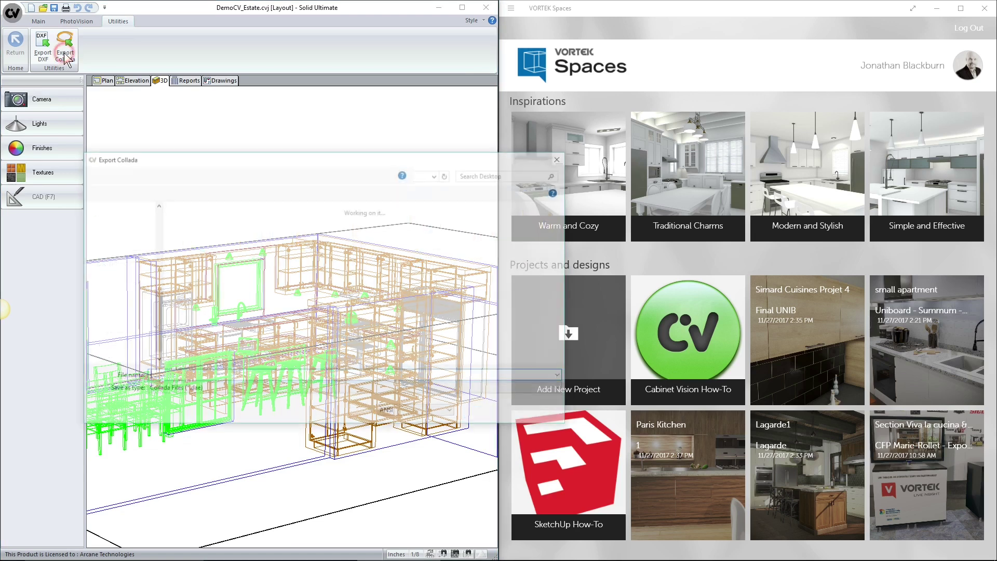
{"action": "left_click", "coordinate": [196, 394]}
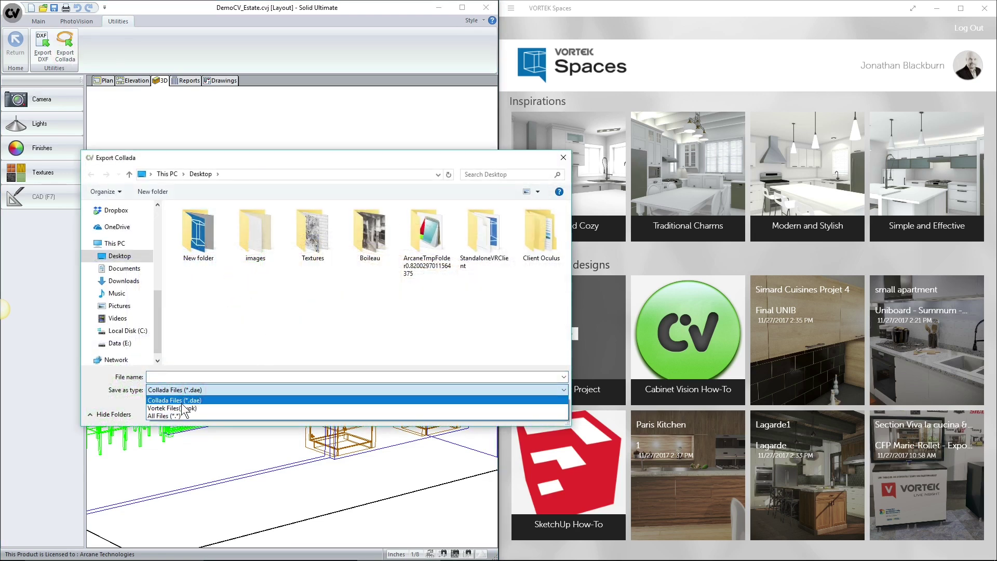
{"action": "left_click", "coordinate": [177, 409]}
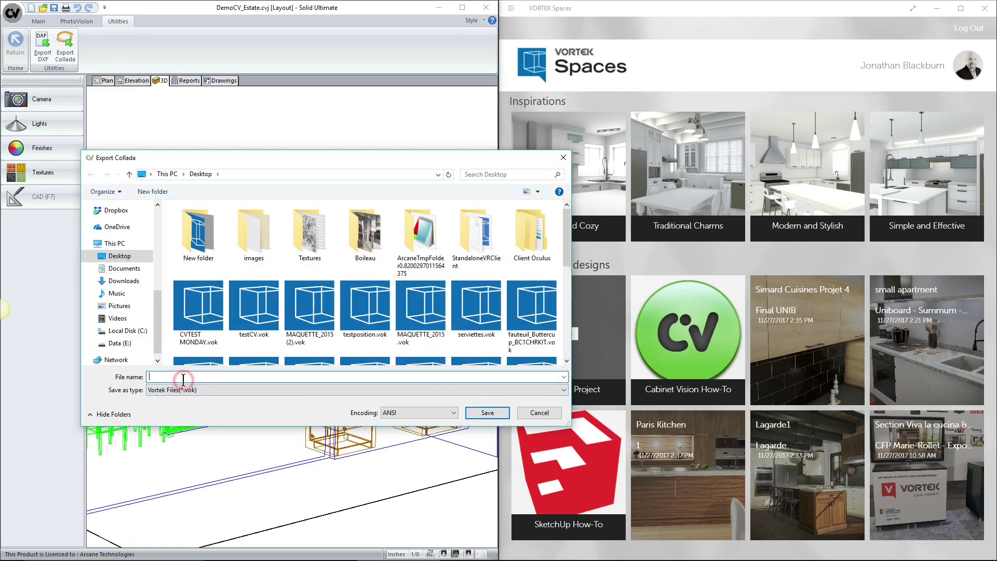
{"action": "type", "text": "CV_DEMO"}
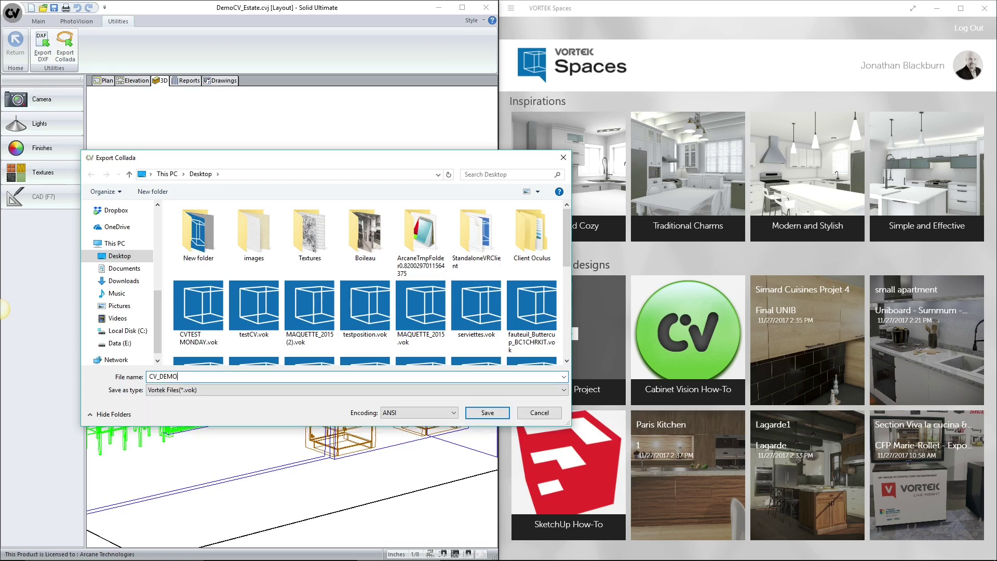
{"action": "key", "text": "Return"}
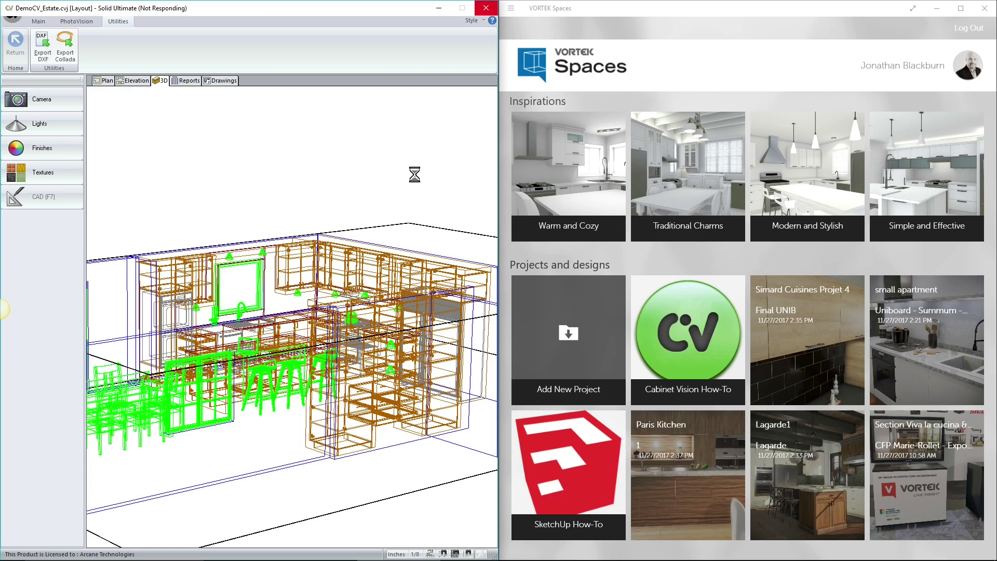
- Create a new project named CV_DEMO from CV_DEMO.vok and maximize the VORTEK Spaces window
{"action": "left_click", "coordinate": [578, 326]}
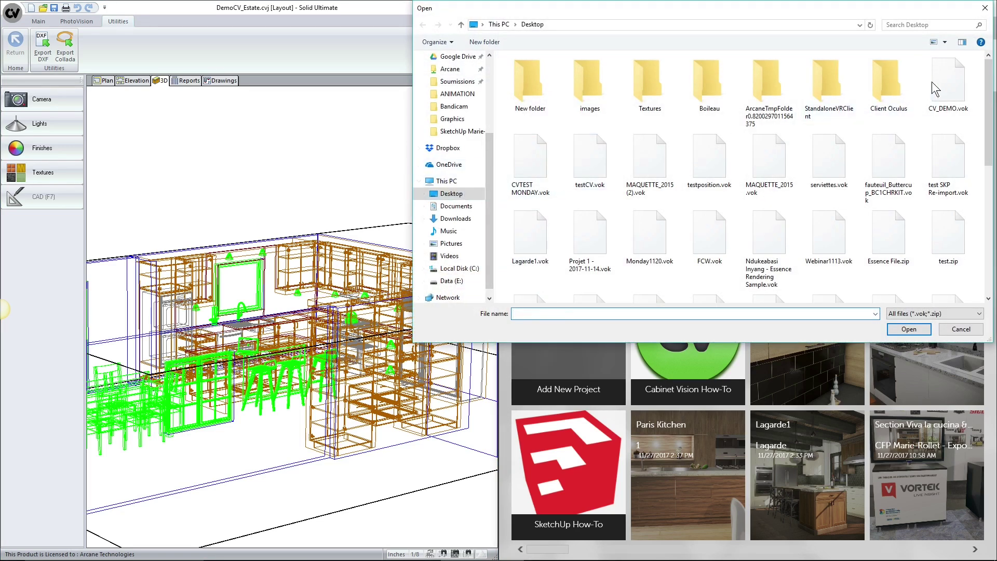
{"action": "double_click", "coordinate": [935, 82]}
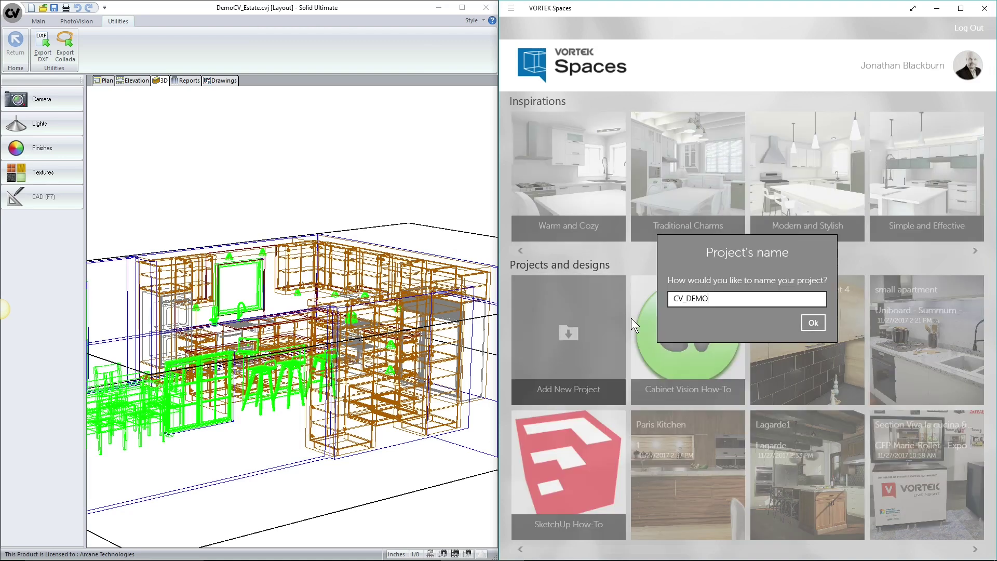
{"action": "left_click", "coordinate": [813, 323]}
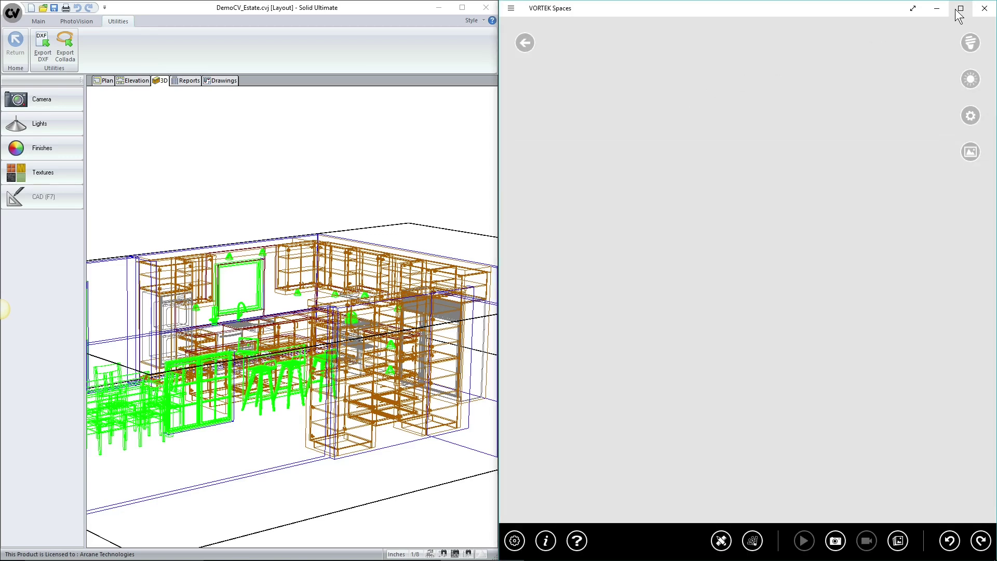
{"action": "left_click", "coordinate": [961, 9]}
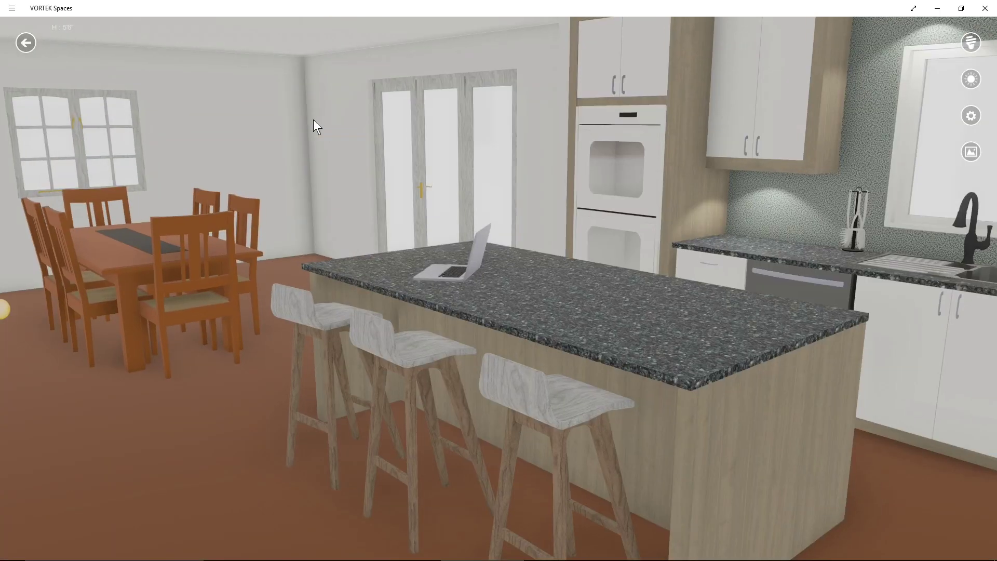
- Give the island cabinets the Uniboard Blackwood finish
{"action": "mouse_move", "coordinate": [313, 119]}
{"action": "left_mouse_down"}
{"action": "mouse_move", "coordinate": [607, 143]}
{"action": "mouse_move", "coordinate": [272, 187]}
{"action": "mouse_move", "coordinate": [663, 167]}
{"action": "mouse_move", "coordinate": [819, 125]}
{"action": "mouse_move", "coordinate": [312, 158]}
{"action": "mouse_move", "coordinate": [654, 136]}
{"action": "mouse_move", "coordinate": [518, 166]}
{"action": "mouse_move", "coordinate": [397, 341]}
{"action": "mouse_move", "coordinate": [473, 379]}
{"action": "left_mouse_up"}
{"action": "left_click", "coordinate": [474, 375]}
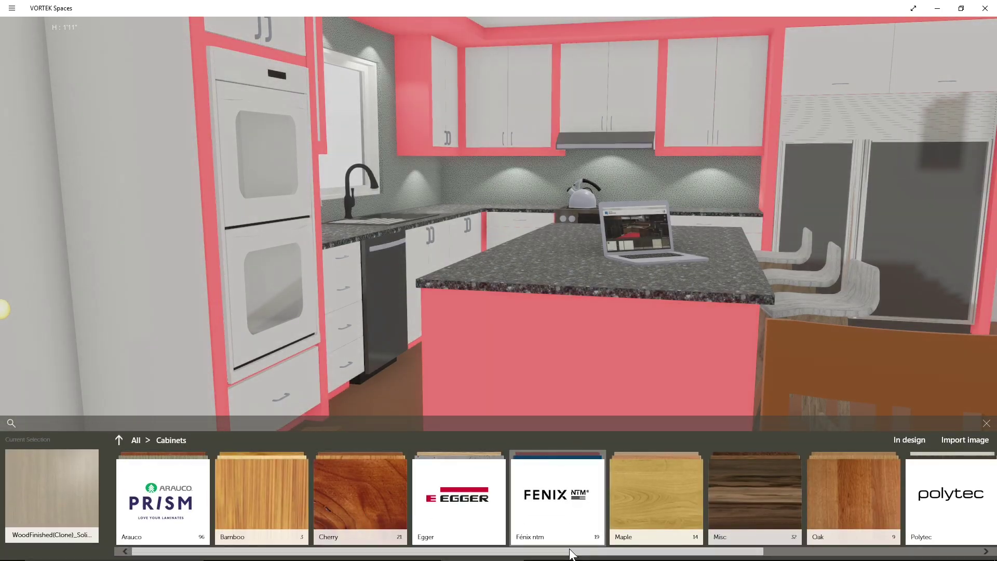
{"action": "left_click_drag", "start_coordinate": [570, 548], "coordinate": [883, 551]}
{"action": "left_click", "coordinate": [946, 496]}
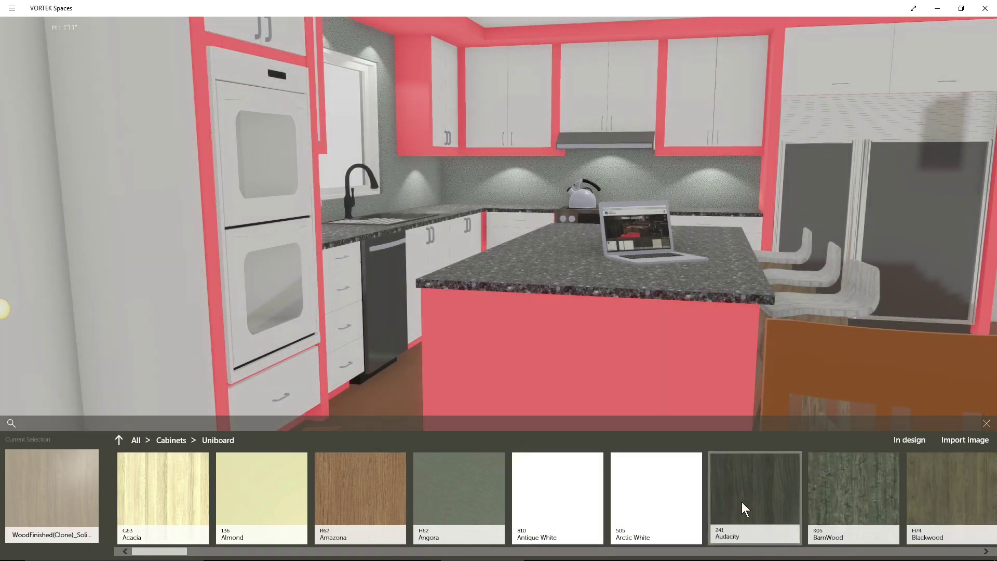
{"action": "left_click", "coordinate": [742, 501]}
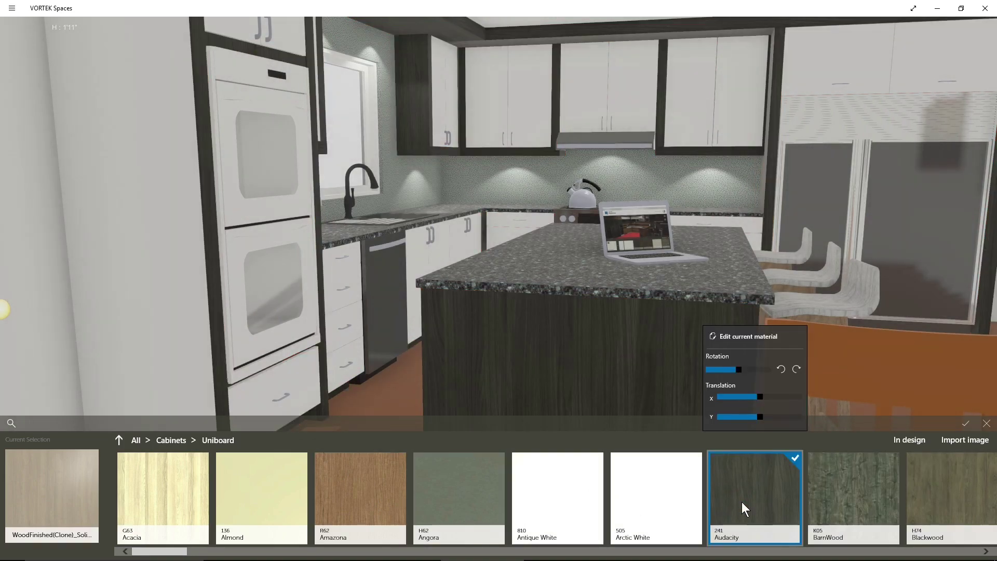
{"action": "left_click", "coordinate": [949, 496]}
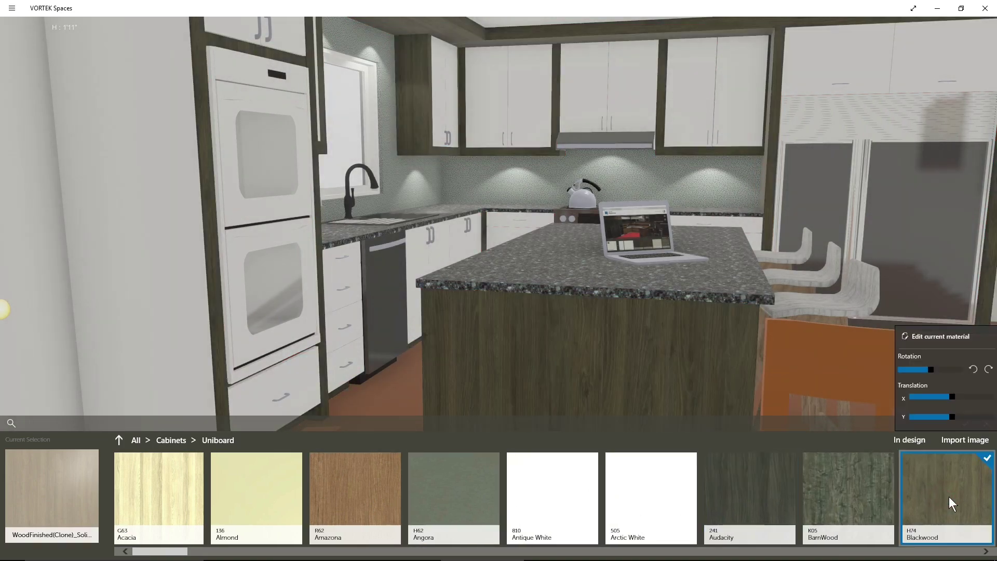
{"action": "left_click", "coordinate": [862, 417]}
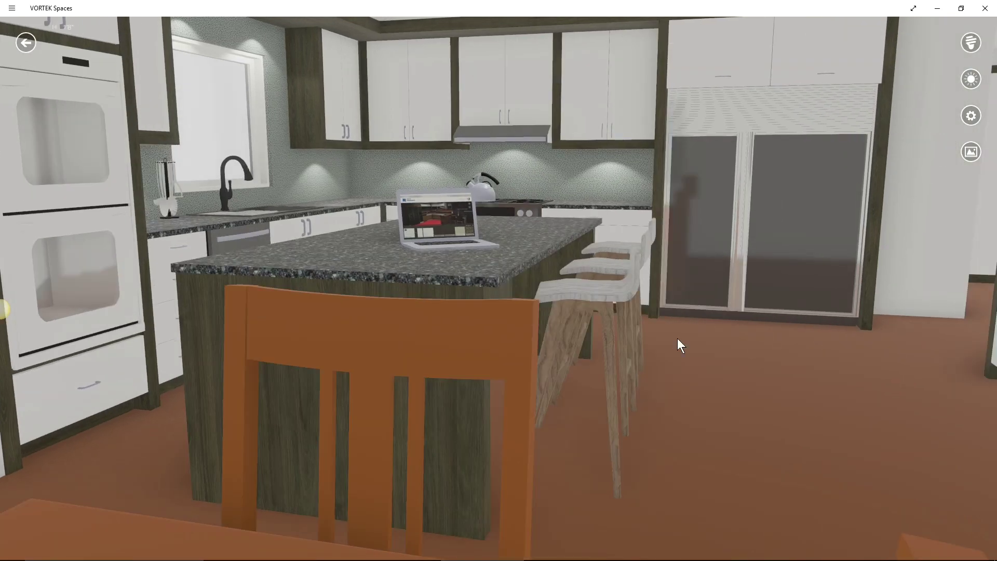
- Change the floor to the 15 Parquet wood flooring
{"action": "left_click", "coordinate": [700, 345]}
{"action": "left_click", "coordinate": [706, 348]}
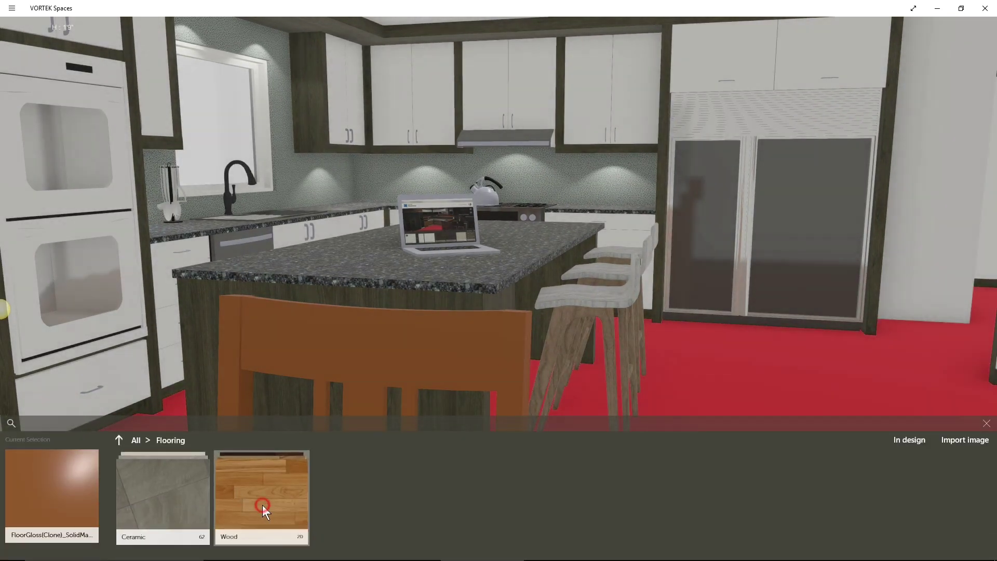
{"action": "left_click", "coordinate": [263, 505]}
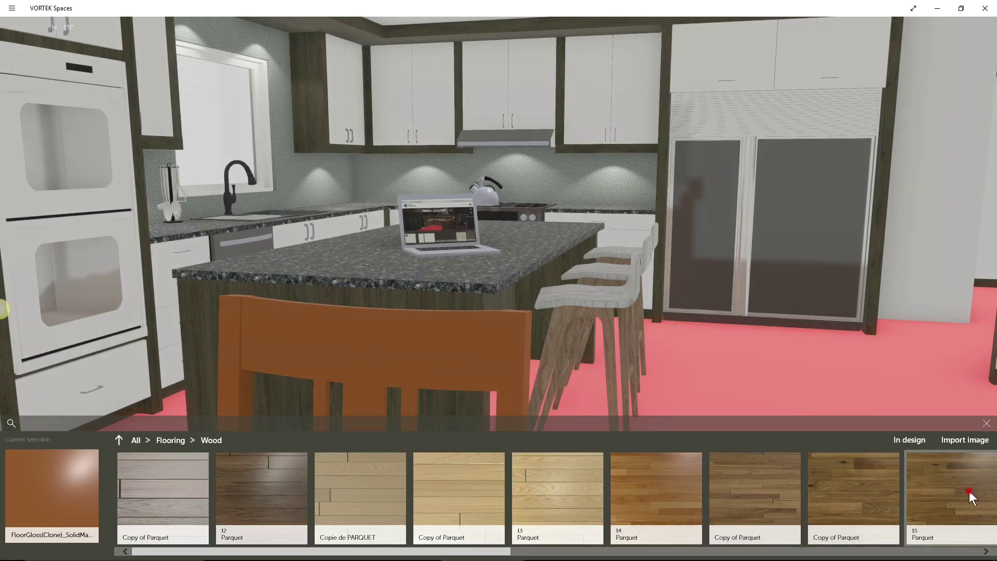
{"action": "left_click", "coordinate": [959, 492]}
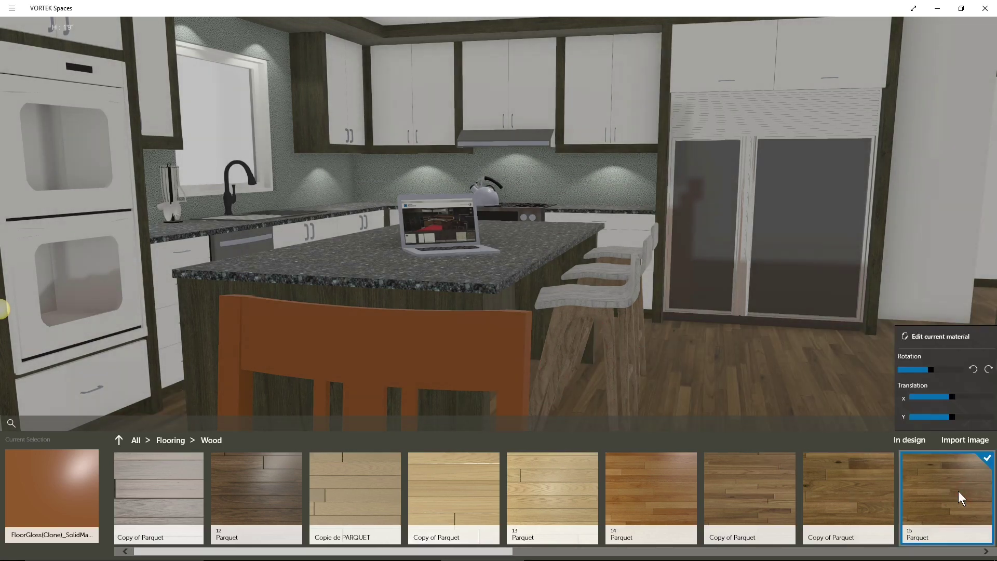
{"action": "left_click", "coordinate": [766, 274]}
{"action": "mouse_move", "coordinate": [765, 274]}
{"action": "left_mouse_down"}
{"action": "mouse_move", "coordinate": [714, 293]}
{"action": "mouse_move", "coordinate": [262, 158]}
{"action": "left_mouse_up"}
- Make the perimeter cabinets white Thermofoil Blanc lustré
{"action": "left_click", "coordinate": [245, 67]}
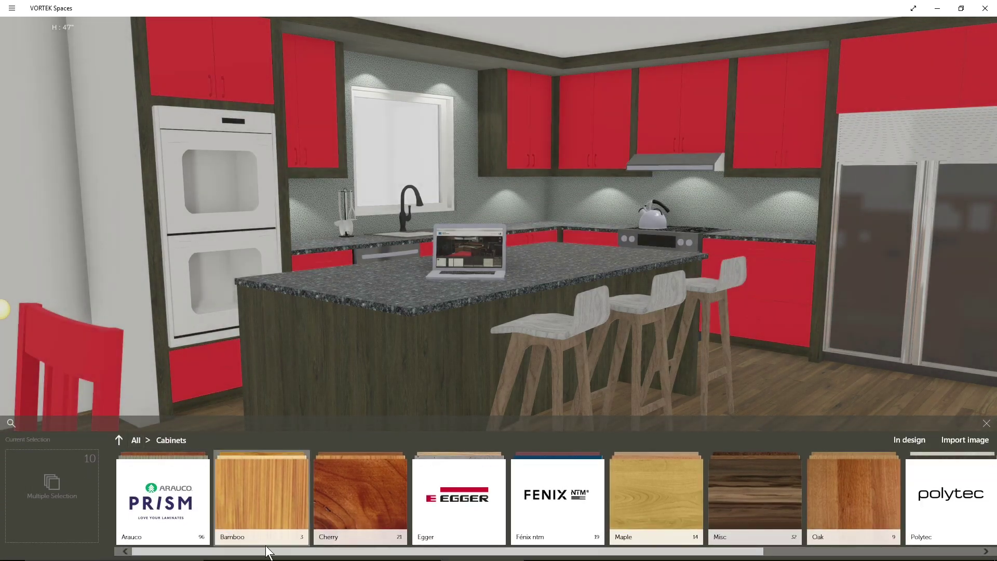
{"action": "left_click_drag", "start_coordinate": [269, 551], "coordinate": [567, 554]}
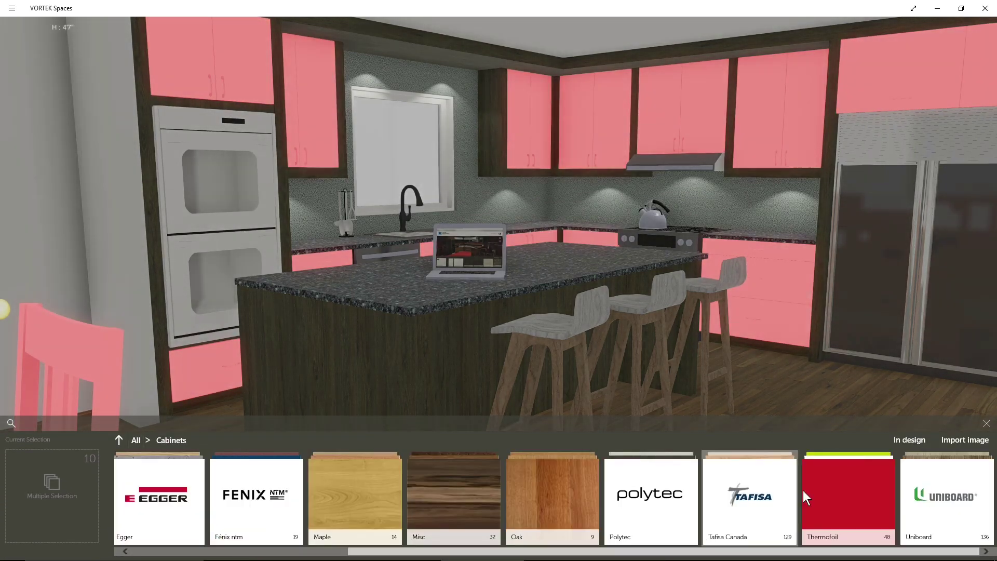
{"action": "left_click", "coordinate": [808, 494]}
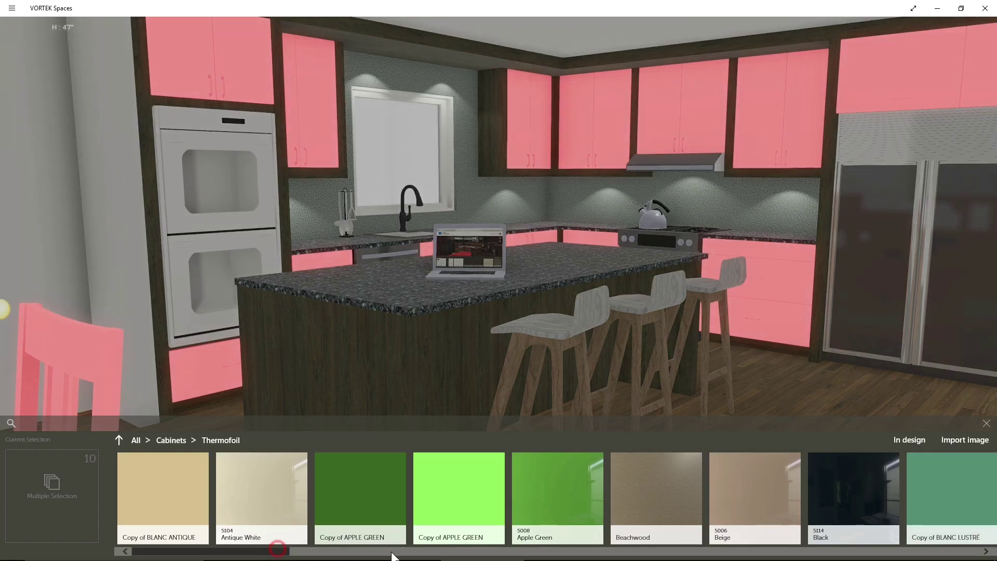
{"action": "left_click_drag", "start_coordinate": [274, 552], "coordinate": [569, 554]}
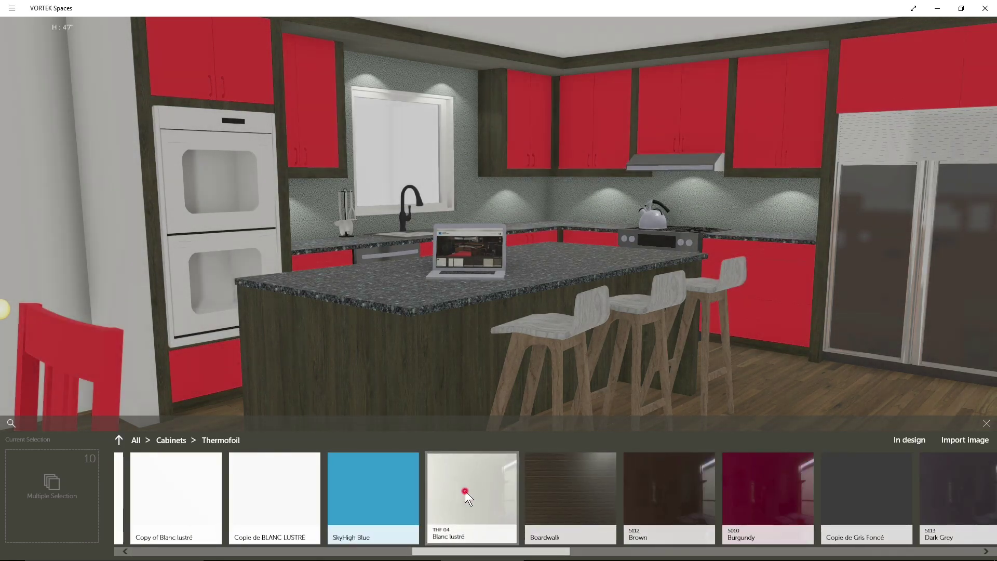
{"action": "left_click", "coordinate": [465, 492]}
- Give the countertops the Caesarstone Statuario Maximus marble
{"action": "left_click", "coordinate": [362, 291]}
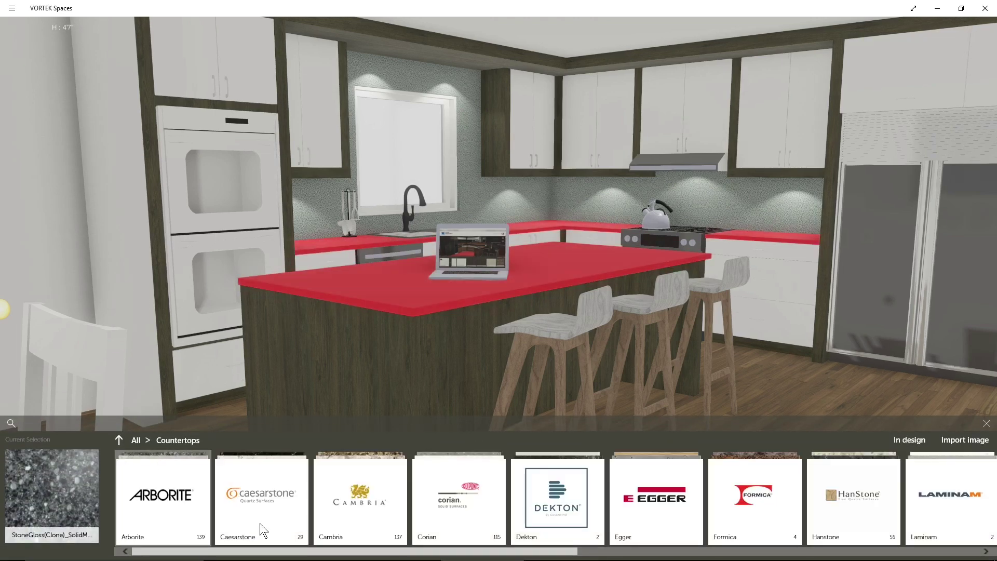
{"action": "left_click", "coordinate": [345, 496]}
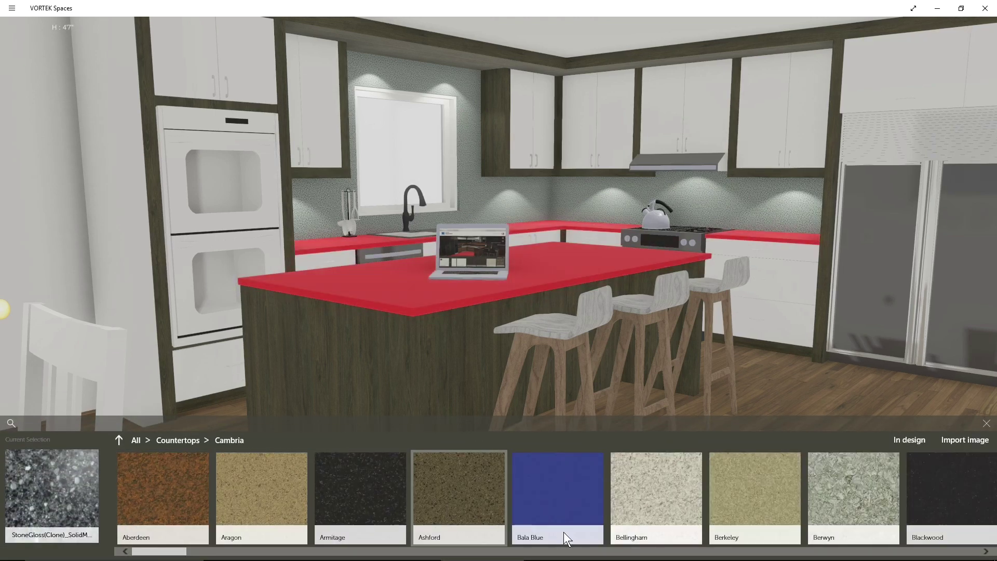
{"action": "left_click", "coordinate": [175, 441]}
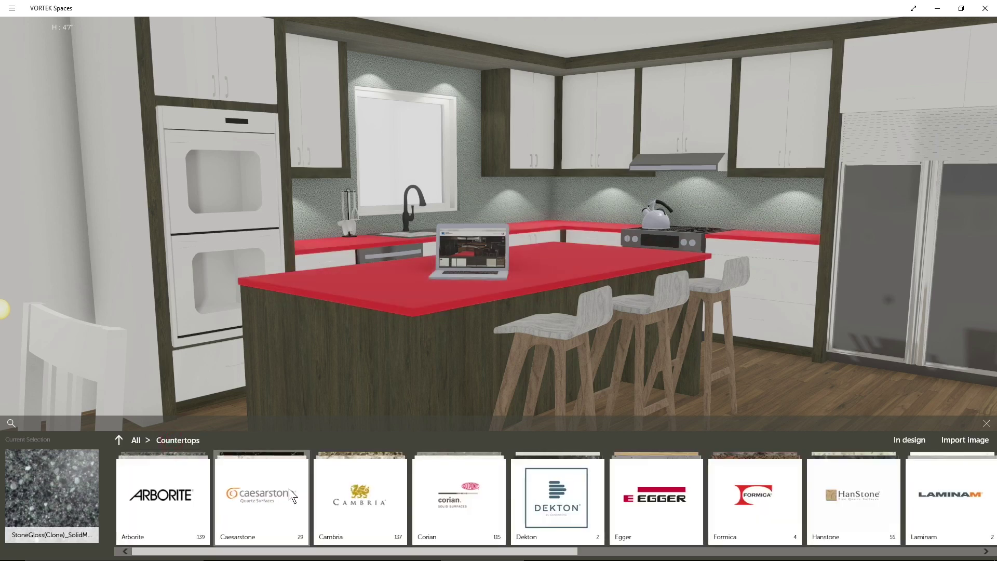
{"action": "left_click", "coordinate": [289, 489]}
{"action": "left_click", "coordinate": [561, 500]}
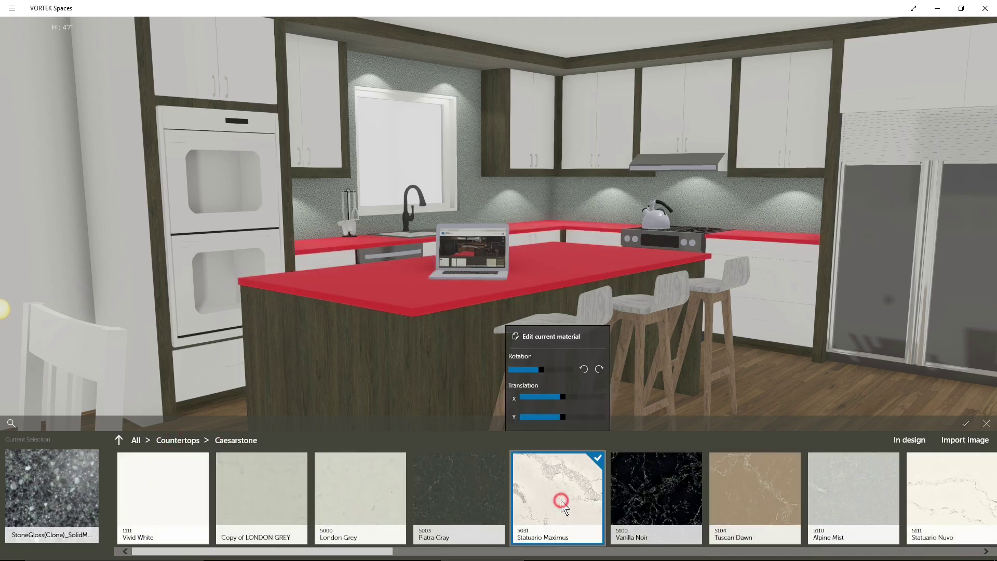
{"action": "left_click", "coordinate": [560, 501]}
{"action": "left_click", "coordinate": [569, 322]}
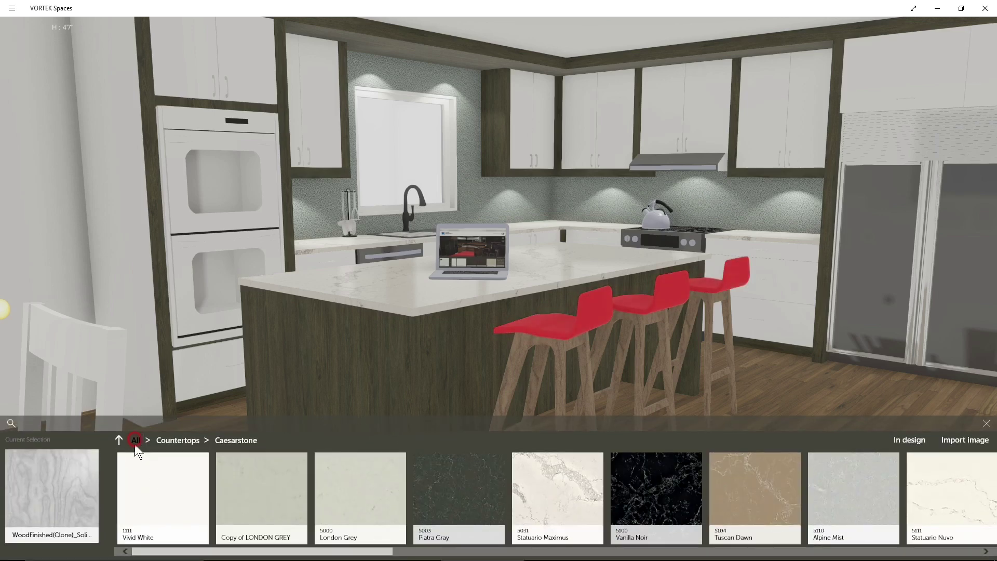
- Make the bar stool seats the White appliance material
{"action": "left_click", "coordinate": [135, 441]}
{"action": "left_click", "coordinate": [167, 497]}
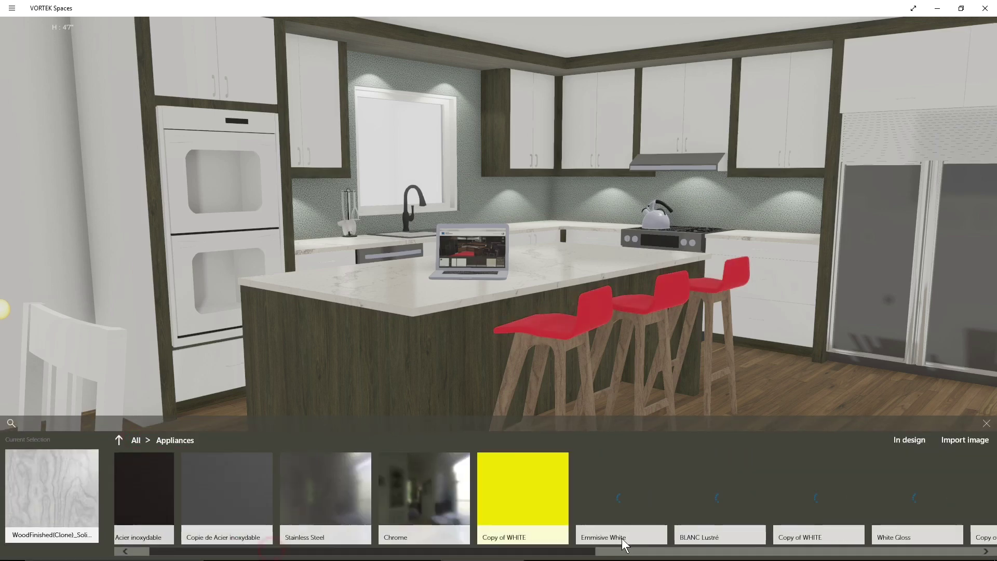
{"action": "scroll", "coordinate": [622, 538], "scroll_direction": "down", "scroll_amount": 5}
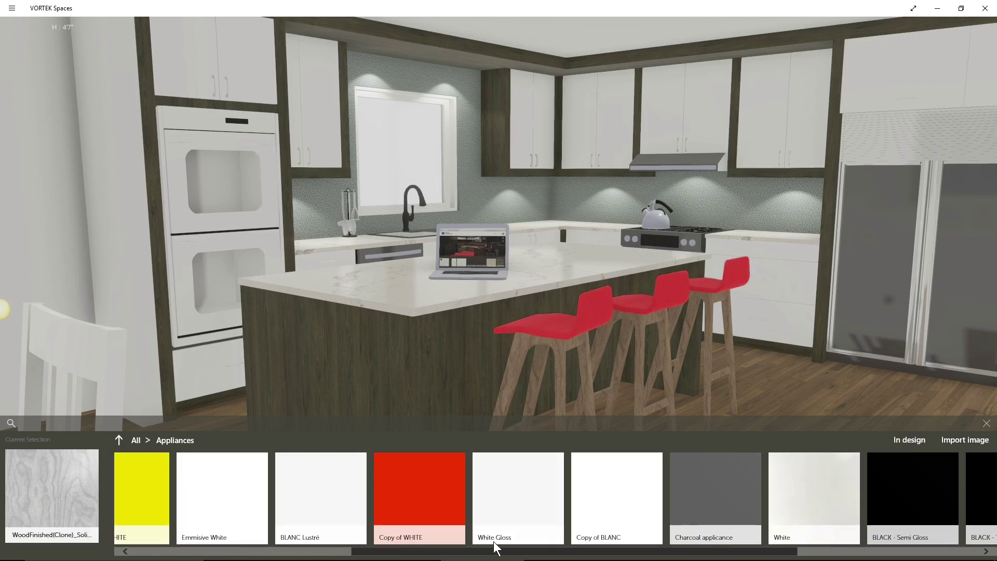
{"action": "left_click", "coordinate": [741, 495]}
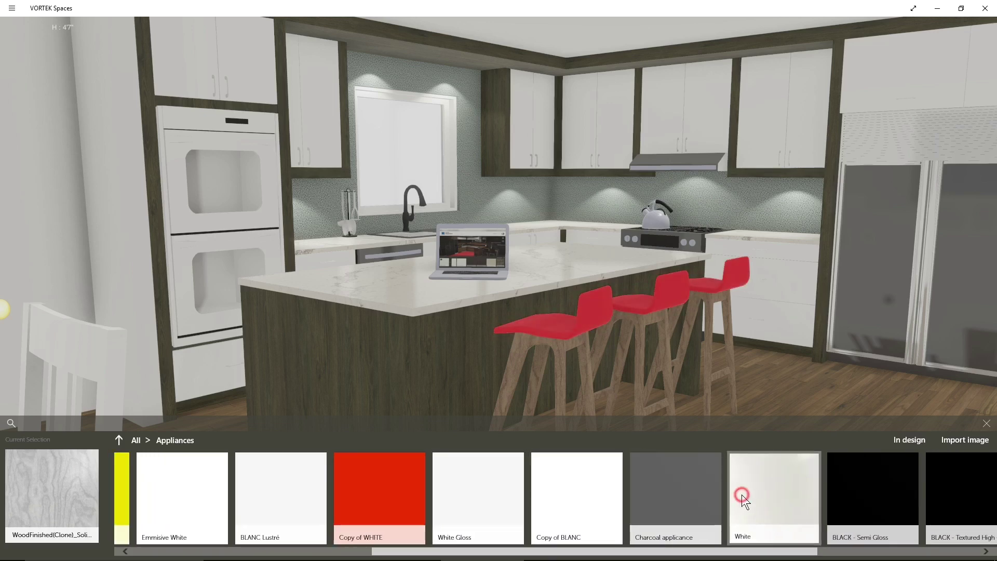
{"action": "left_click", "coordinate": [575, 373]}
- Give the bar stool legs the dark Uniboard Audacity wood finish
{"action": "left_click", "coordinate": [558, 365]}
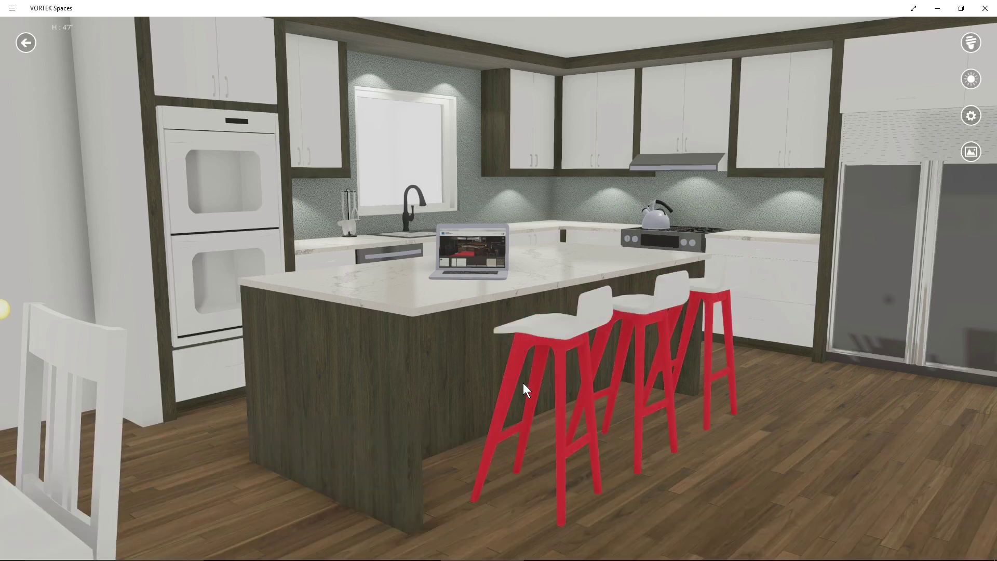
{"action": "left_click", "coordinate": [135, 440]}
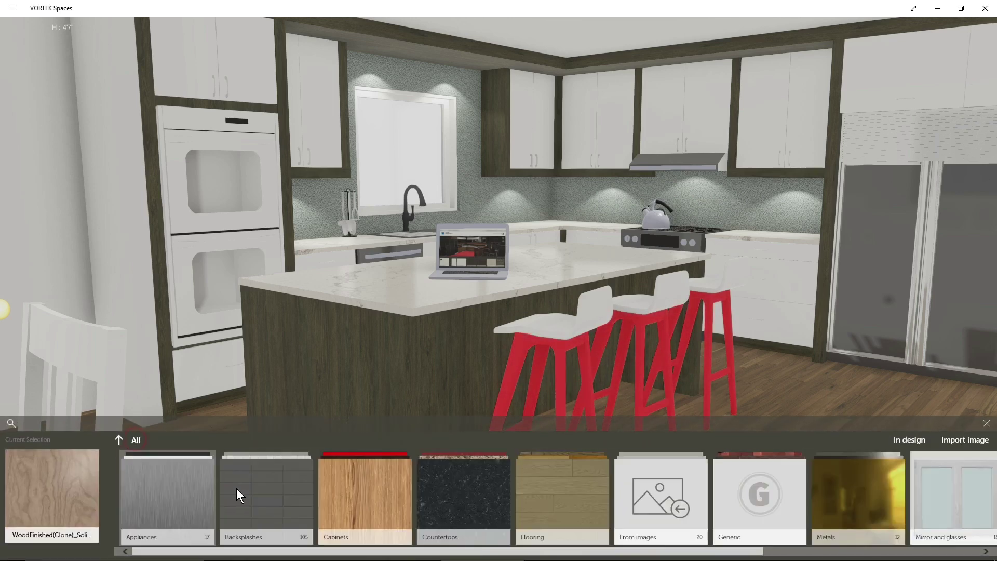
{"action": "left_click", "coordinate": [367, 501]}
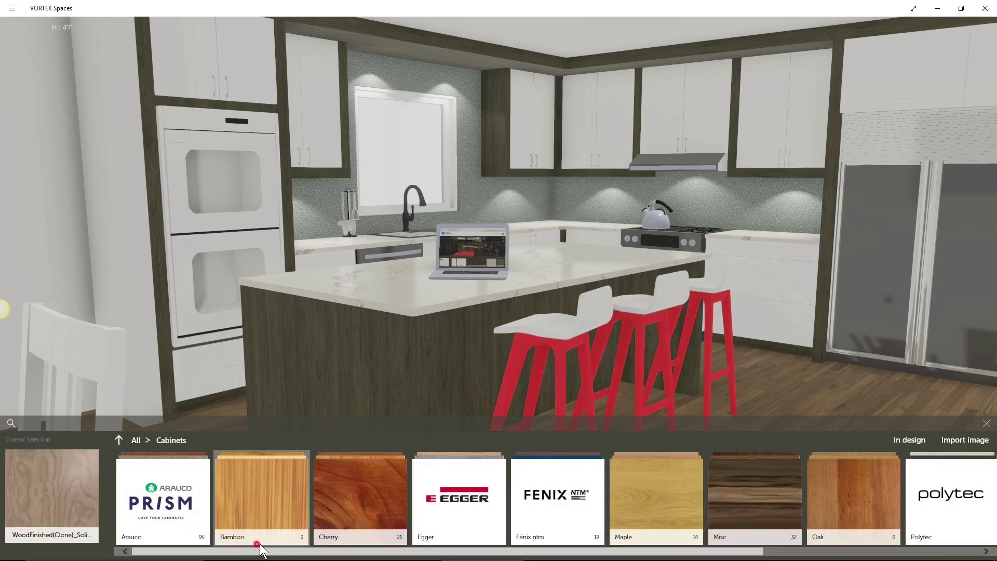
{"action": "left_click_drag", "start_coordinate": [257, 551], "coordinate": [472, 551]}
{"action": "left_click", "coordinate": [935, 498]}
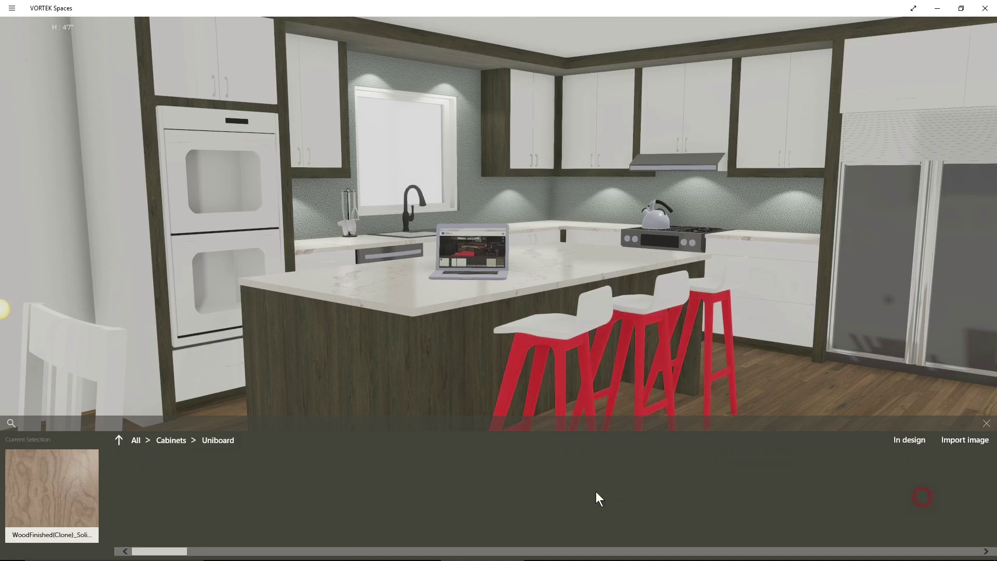
{"action": "left_click", "coordinate": [745, 482]}
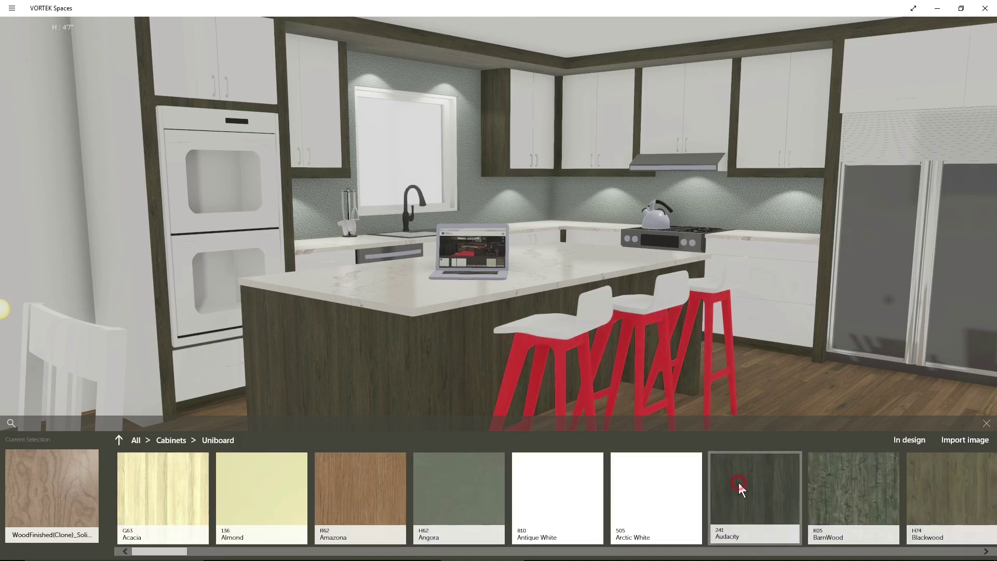
{"action": "left_click", "coordinate": [617, 428]}
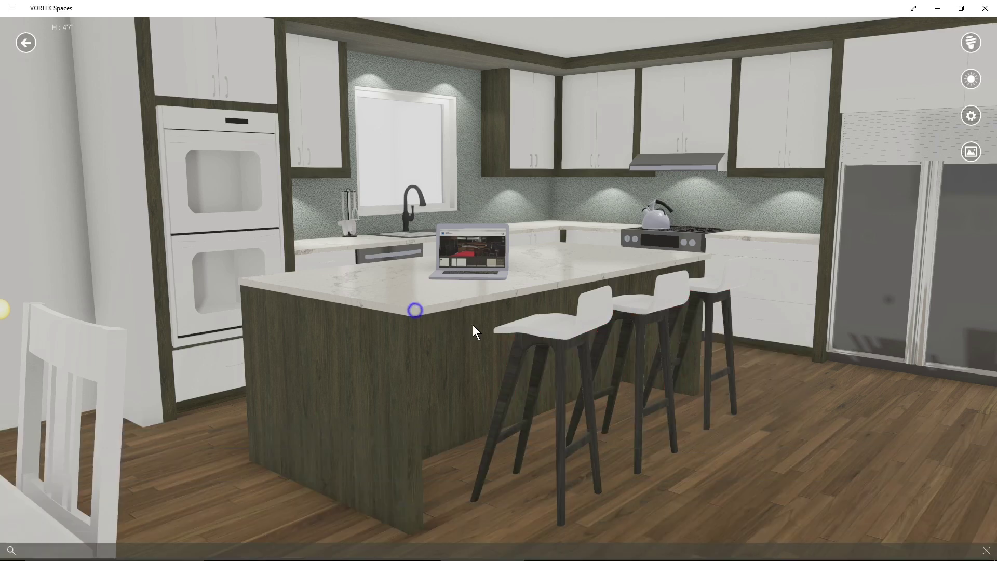
{"action": "left_click", "coordinate": [525, 308]}
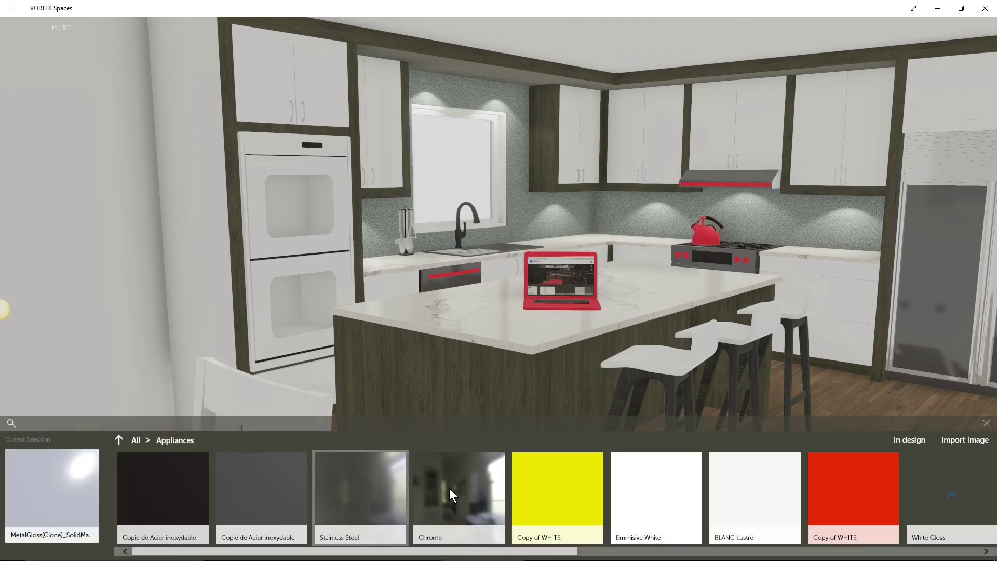
- Make the laptop, kettle and hood Chrome and the fridge, oven, dishwasher and range Stainless Steel
{"action": "left_click", "coordinate": [470, 485]}
{"action": "left_click", "coordinate": [852, 310]}
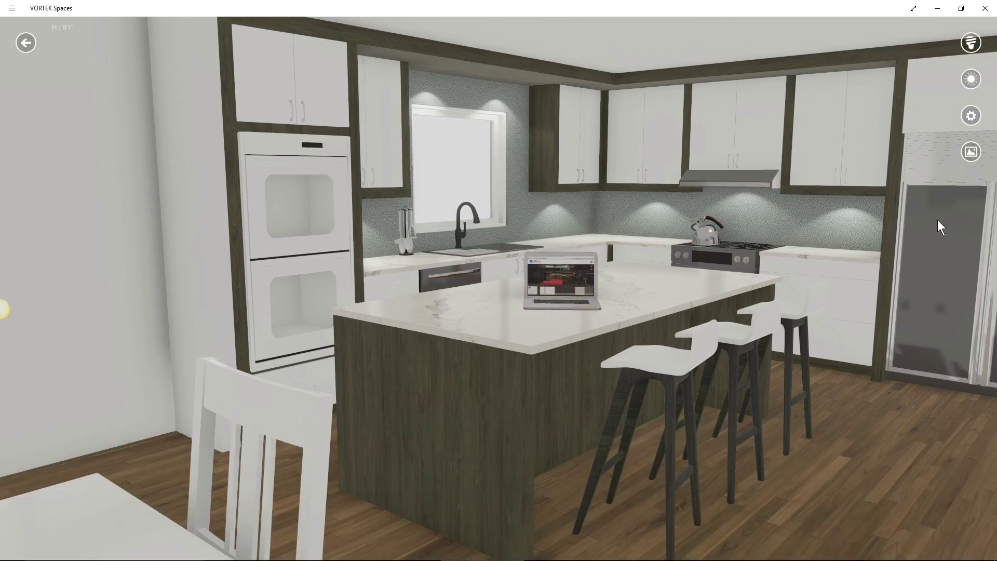
{"action": "left_click", "coordinate": [940, 182]}
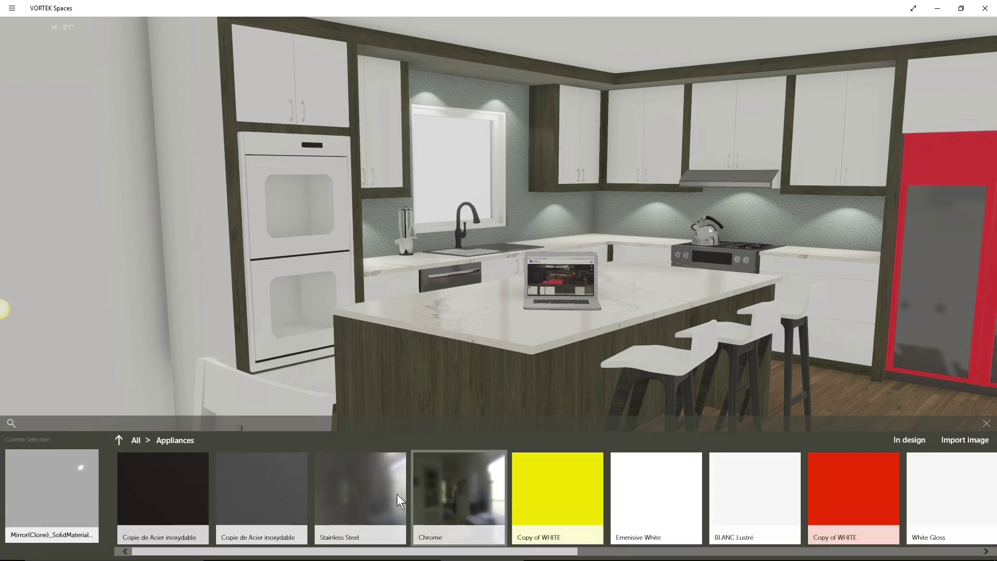
{"action": "left_click", "coordinate": [368, 494]}
{"action": "left_click", "coordinate": [867, 245]}
{"action": "left_click", "coordinate": [967, 234]}
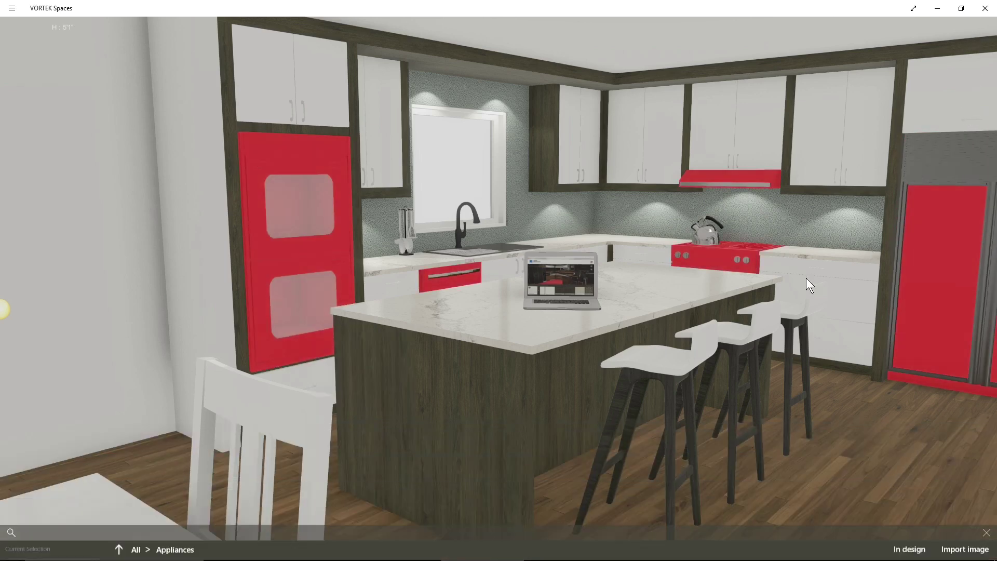
{"action": "left_click", "coordinate": [367, 509]}
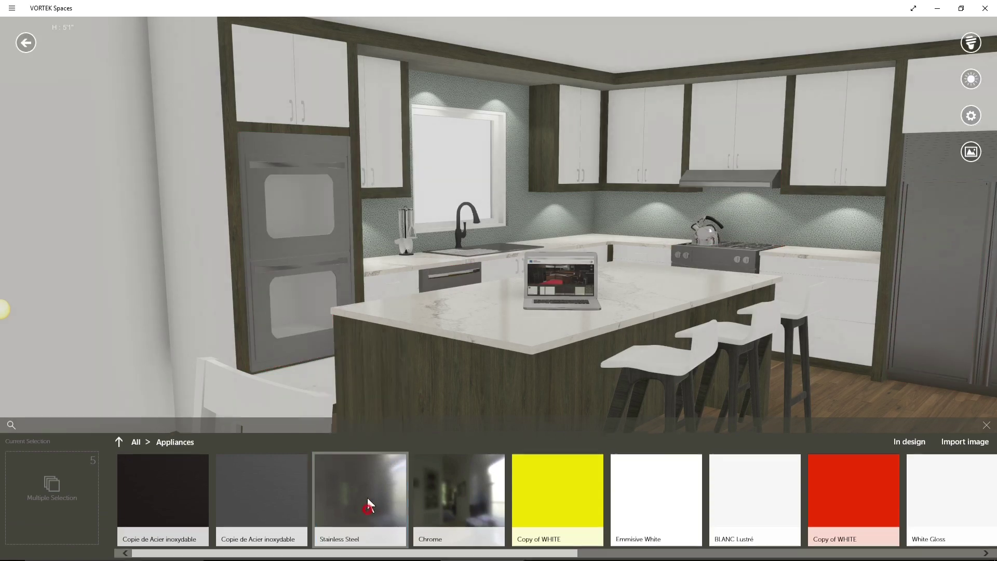
- Make the sink faucet and the utensil holder Chrome
{"action": "left_click_drag", "start_coordinate": [811, 217], "coordinate": [598, 232]}
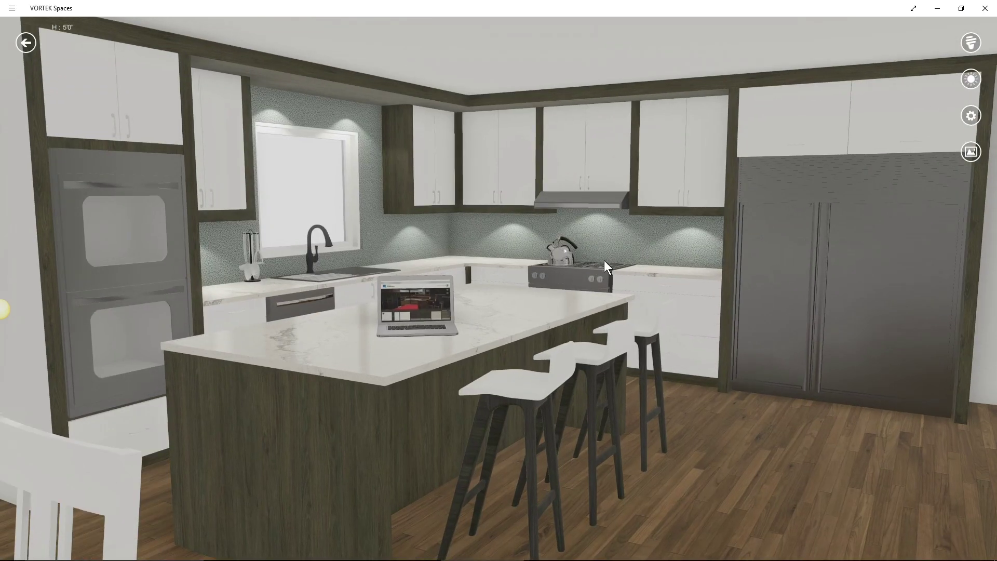
{"action": "left_click", "coordinate": [604, 260]}
{"action": "left_click_drag", "start_coordinate": [317, 341], "coordinate": [358, 400]}
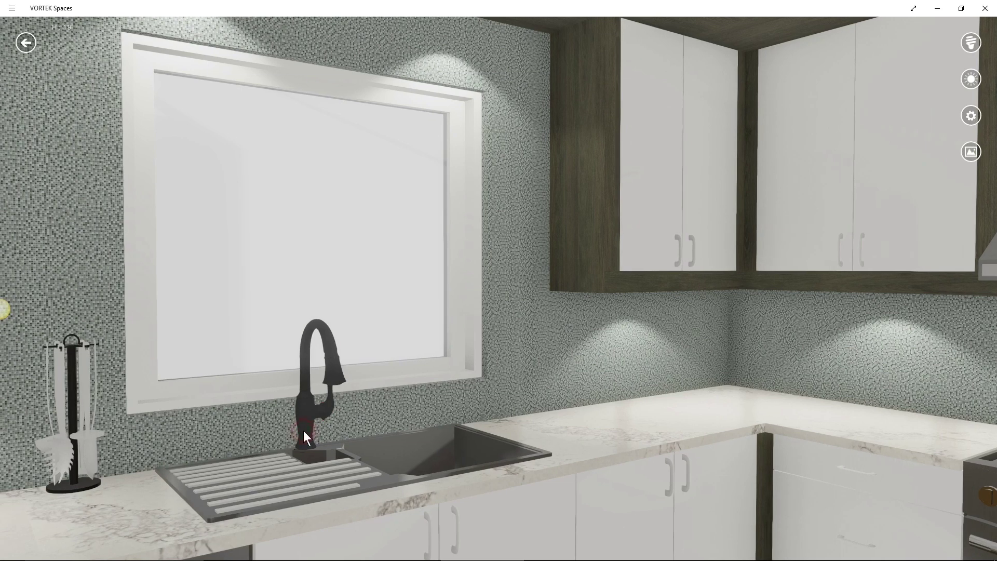
{"action": "left_click", "coordinate": [303, 432]}
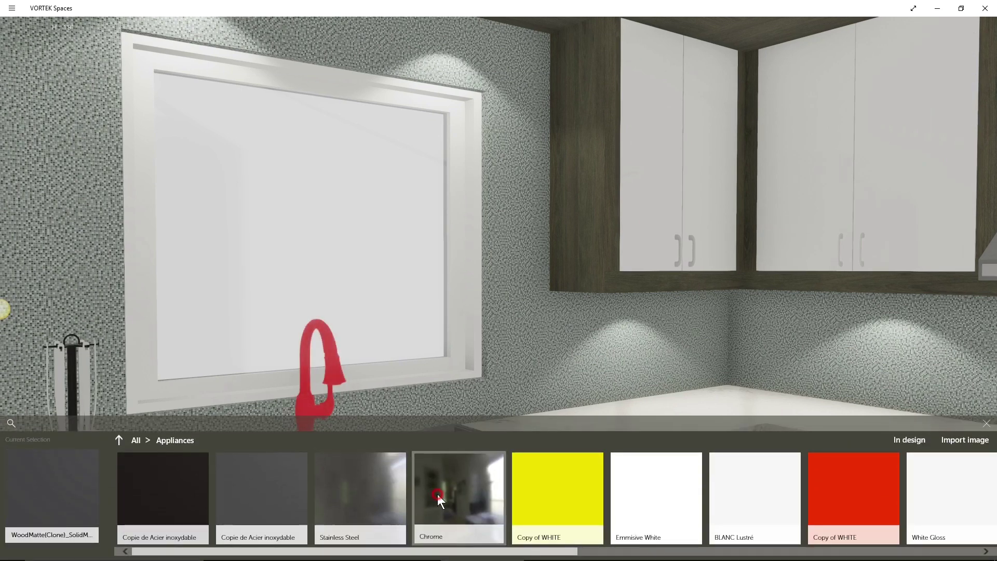
{"action": "left_click", "coordinate": [437, 494]}
{"action": "left_click", "coordinate": [248, 418]}
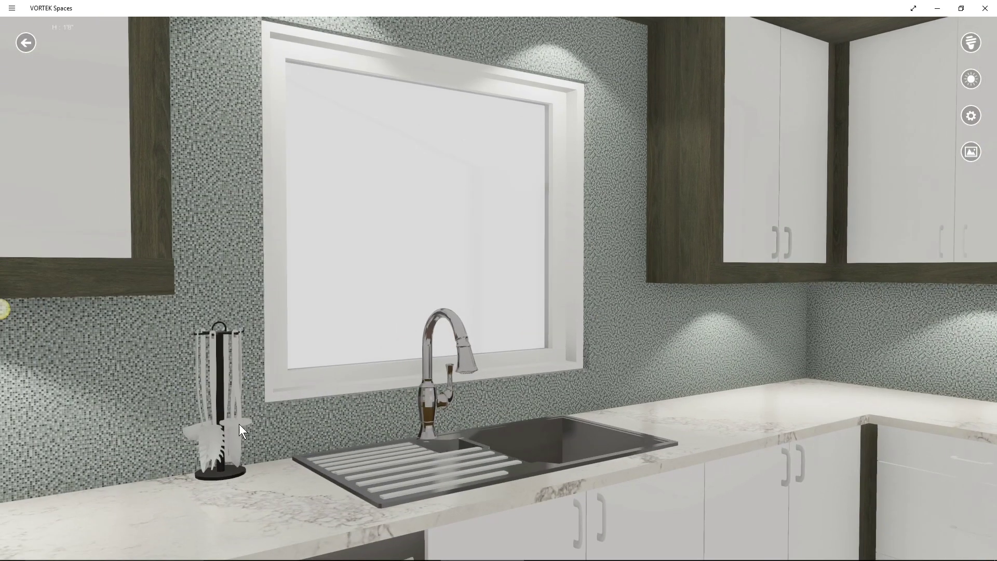
{"action": "left_click", "coordinate": [239, 423]}
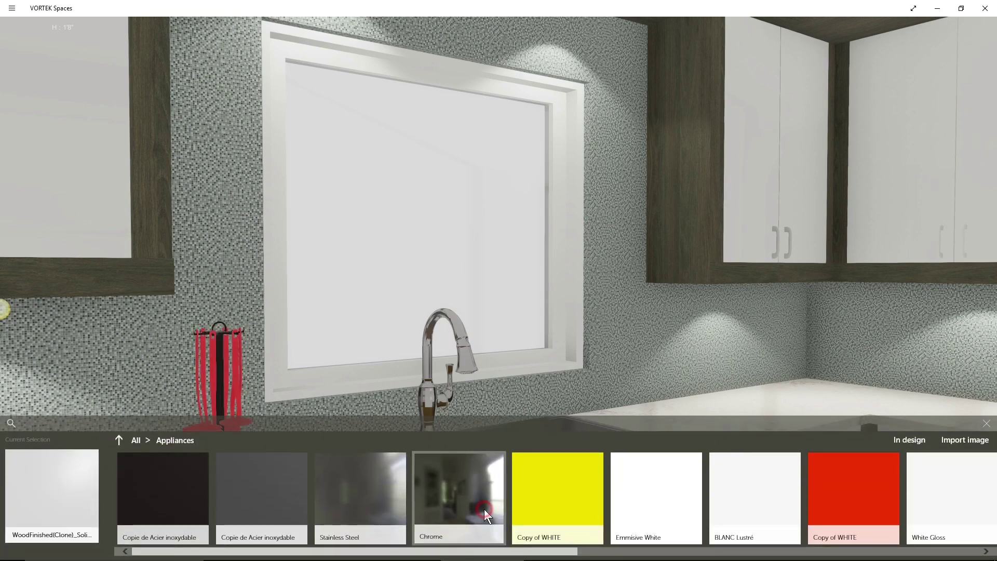
{"action": "left_click", "coordinate": [484, 509]}
{"action": "left_click", "coordinate": [216, 366]}
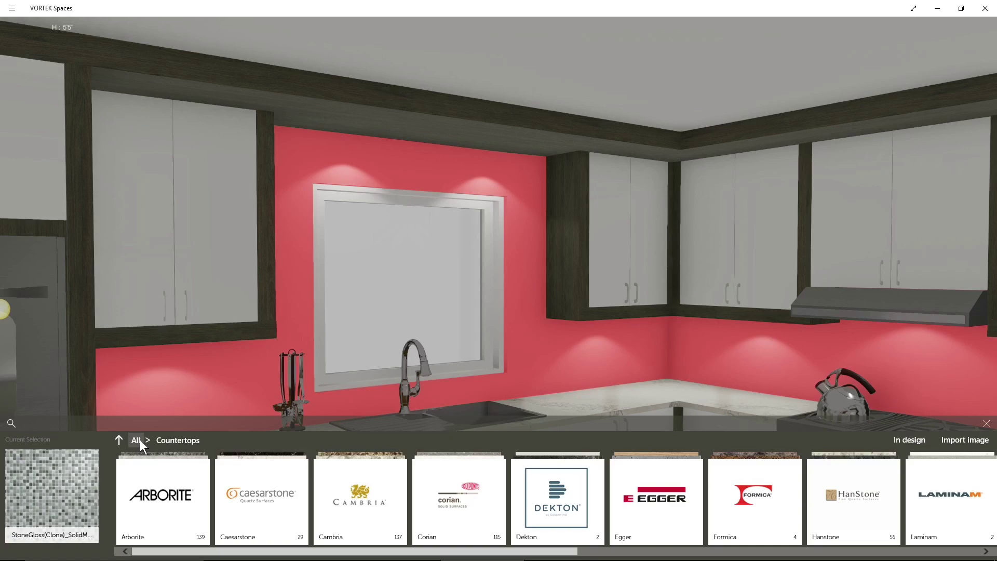
- Try Niveo White and Pittura Mosaico tiles on the backsplash, ending on the black grid tile
{"action": "left_click", "coordinate": [140, 440]}
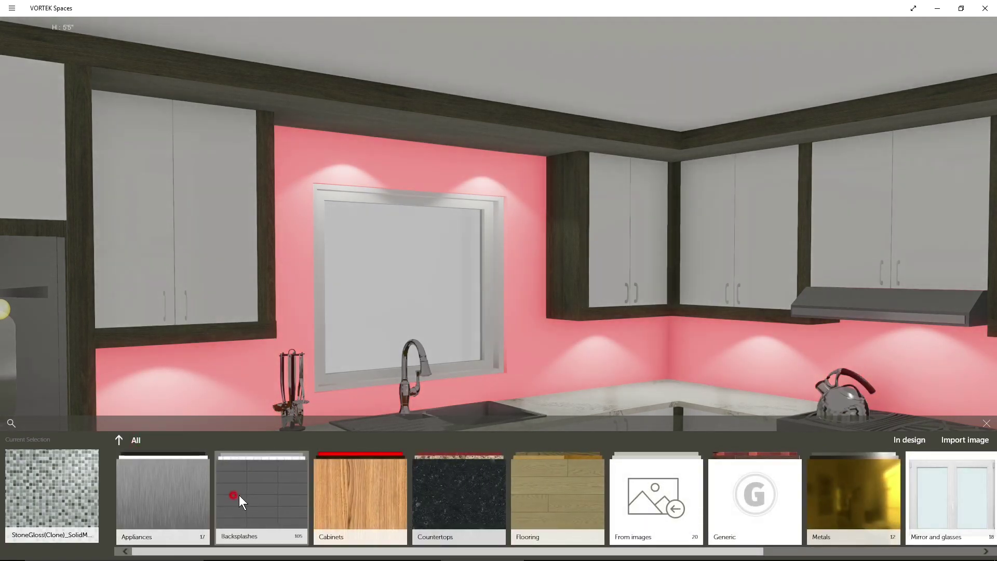
{"action": "left_click", "coordinate": [239, 494]}
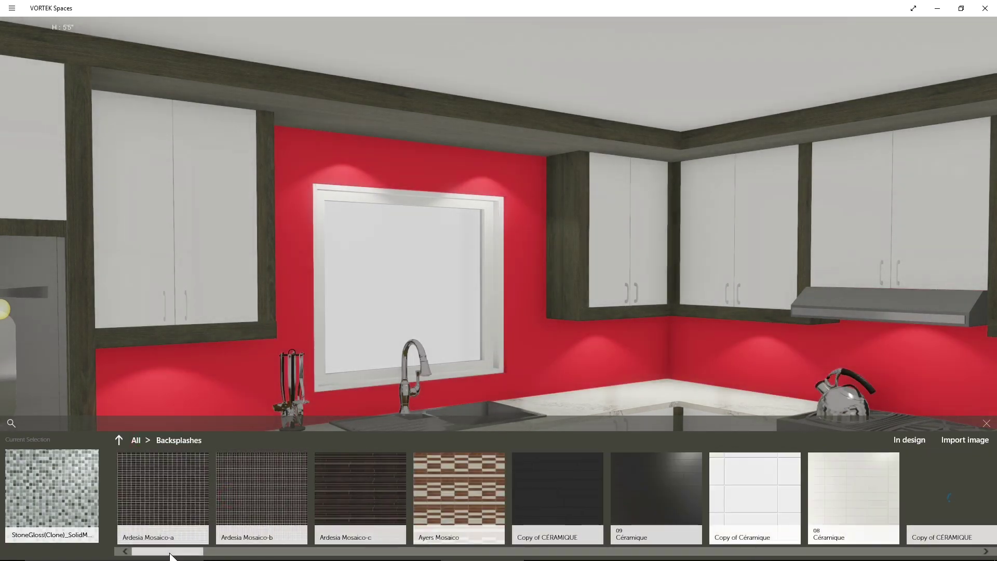
{"action": "left_click", "coordinate": [249, 552]}
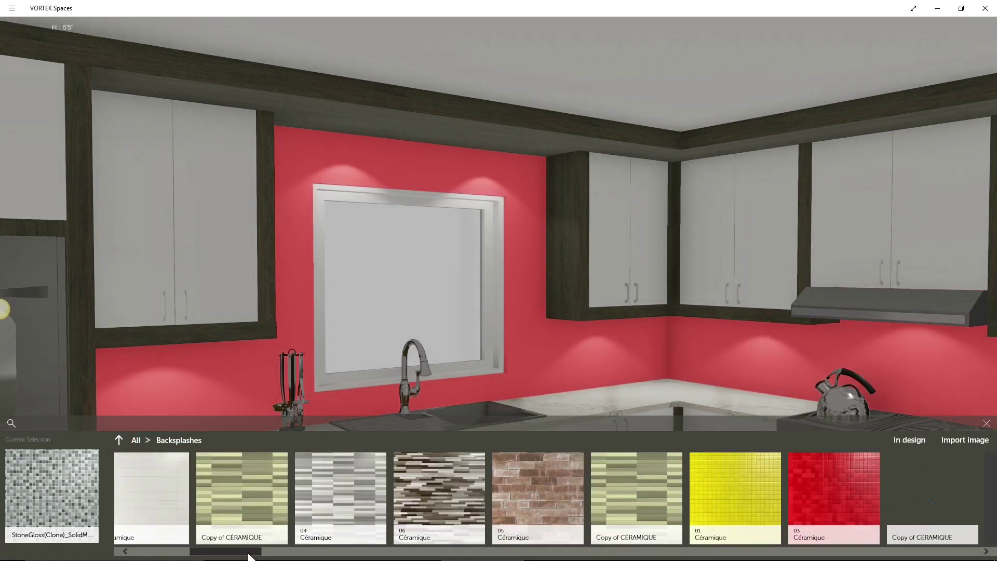
{"action": "left_click_drag", "start_coordinate": [249, 551], "coordinate": [352, 552]}
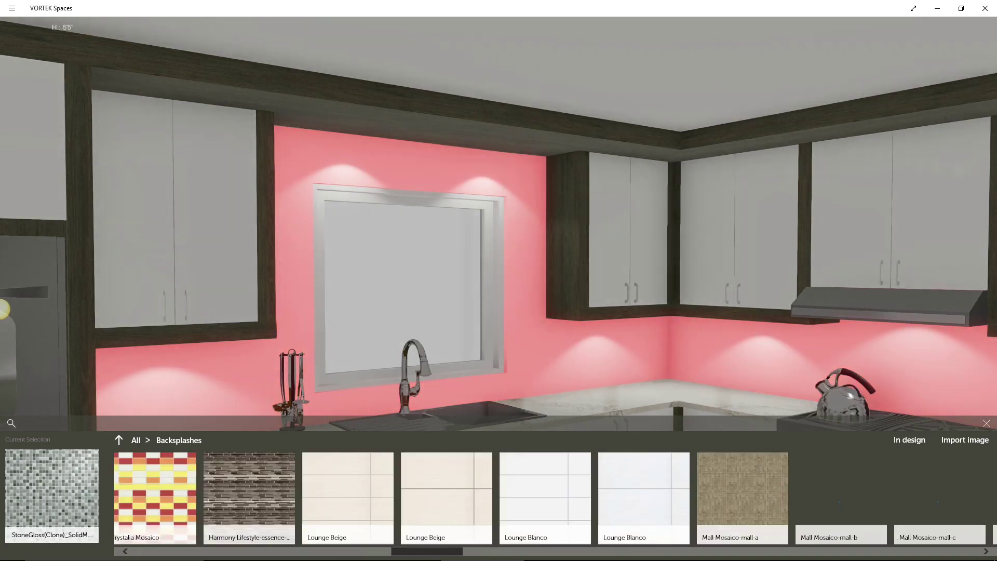
{"action": "left_click_drag", "start_coordinate": [351, 556], "coordinate": [602, 552]}
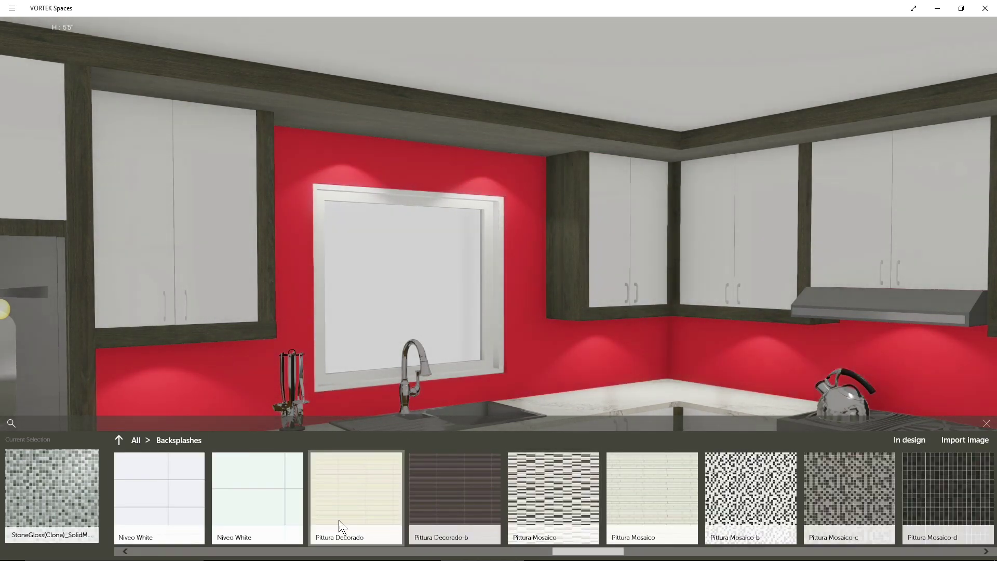
{"action": "left_click", "coordinate": [256, 517]}
{"action": "left_click", "coordinate": [155, 498]}
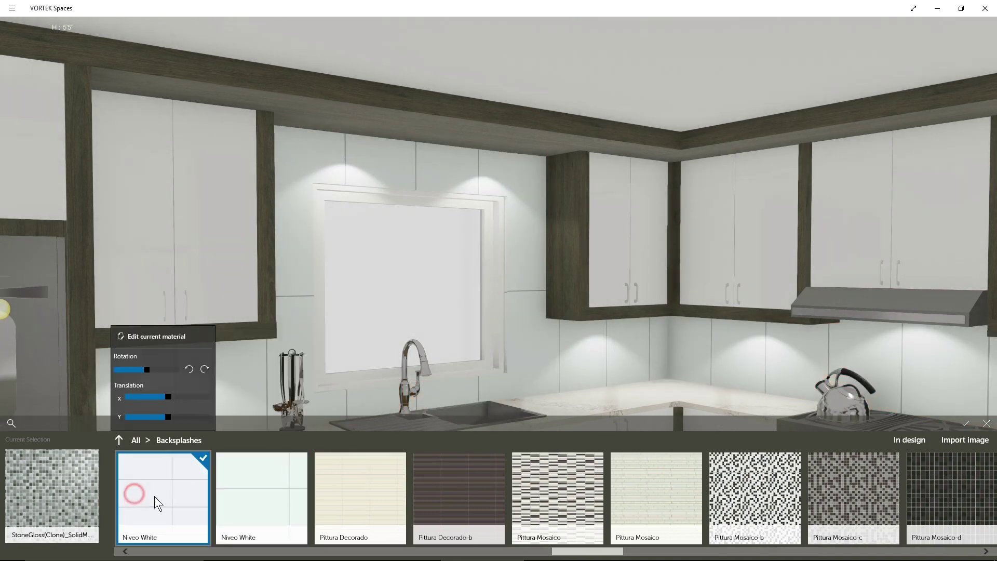
{"action": "left_click", "coordinate": [657, 497]}
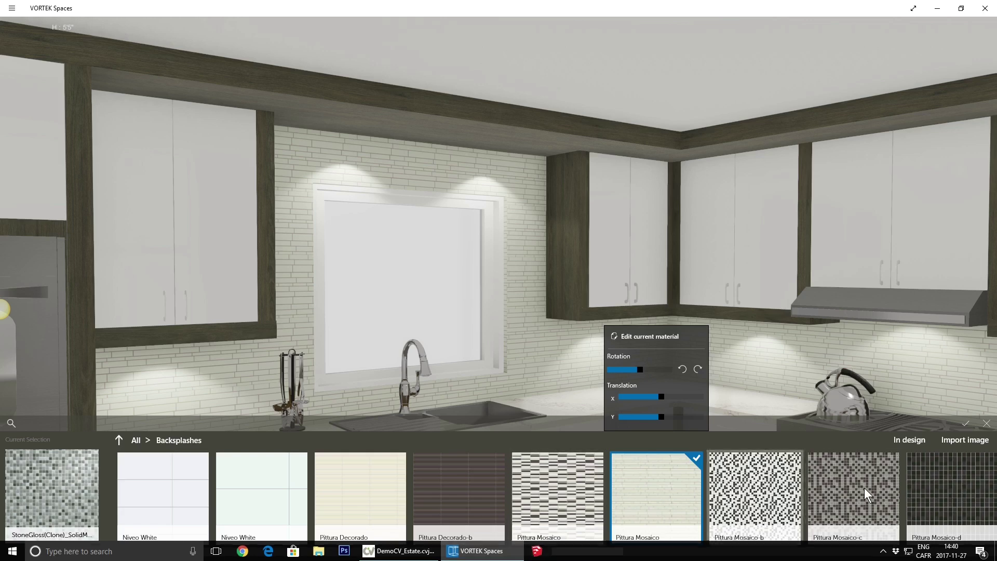
{"action": "left_click", "coordinate": [926, 482]}
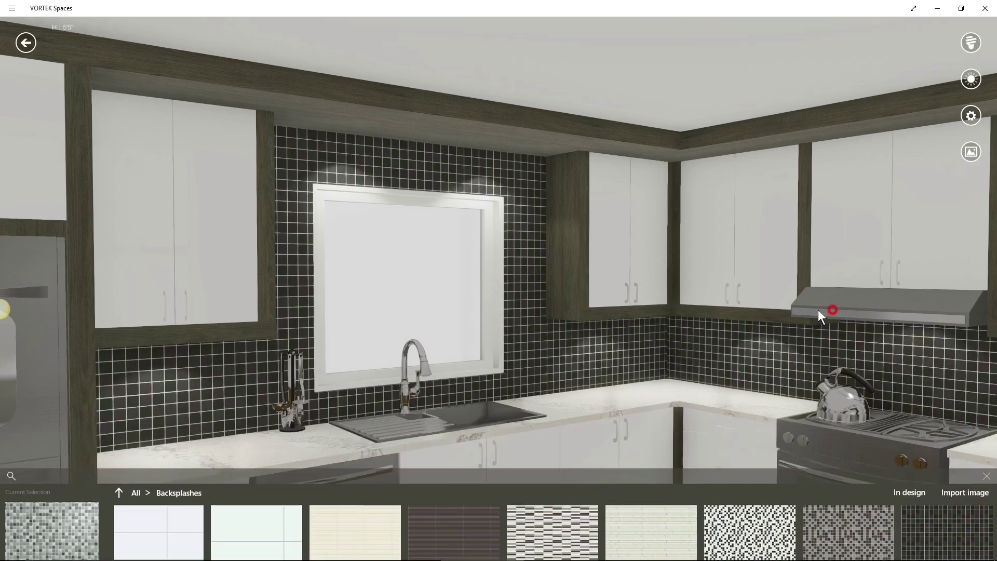
{"action": "mouse_move", "coordinate": [818, 310]}
{"action": "left_mouse_down"}
{"action": "mouse_move", "coordinate": [605, 311]}
{"action": "mouse_move", "coordinate": [584, 281]}
{"action": "mouse_move", "coordinate": [379, 379]}
{"action": "mouse_move", "coordinate": [537, 335]}
{"action": "mouse_move", "coordinate": [491, 284]}
{"action": "left_mouse_up"}
- Apply the white Copy of Céramique tile to the backsplash and return to the room view
{"action": "left_click", "coordinate": [519, 280]}
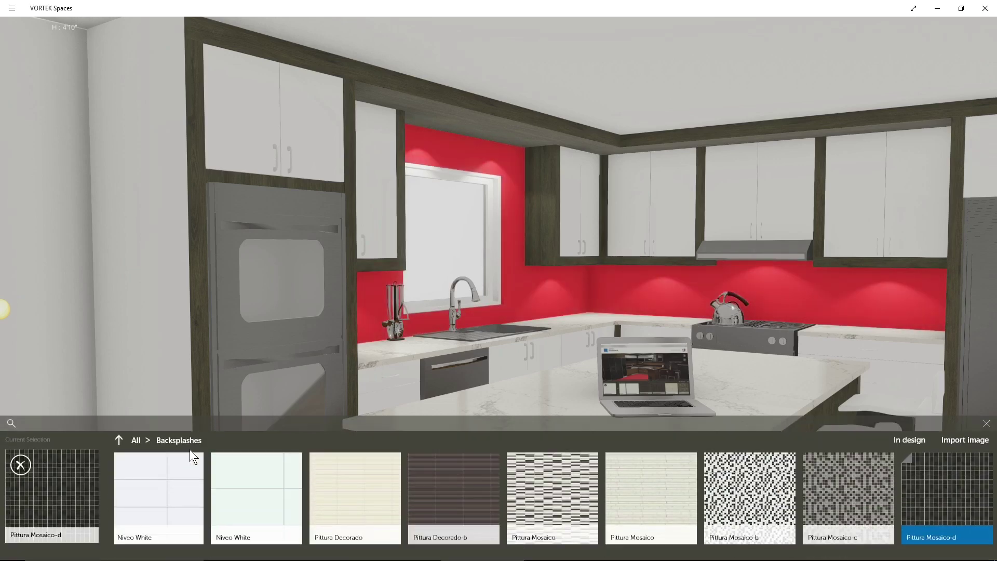
{"action": "scroll", "coordinate": [368, 551], "scroll_direction": "left", "scroll_amount": 3}
{"action": "scroll", "coordinate": [338, 552], "scroll_direction": "left", "scroll_amount": 3}
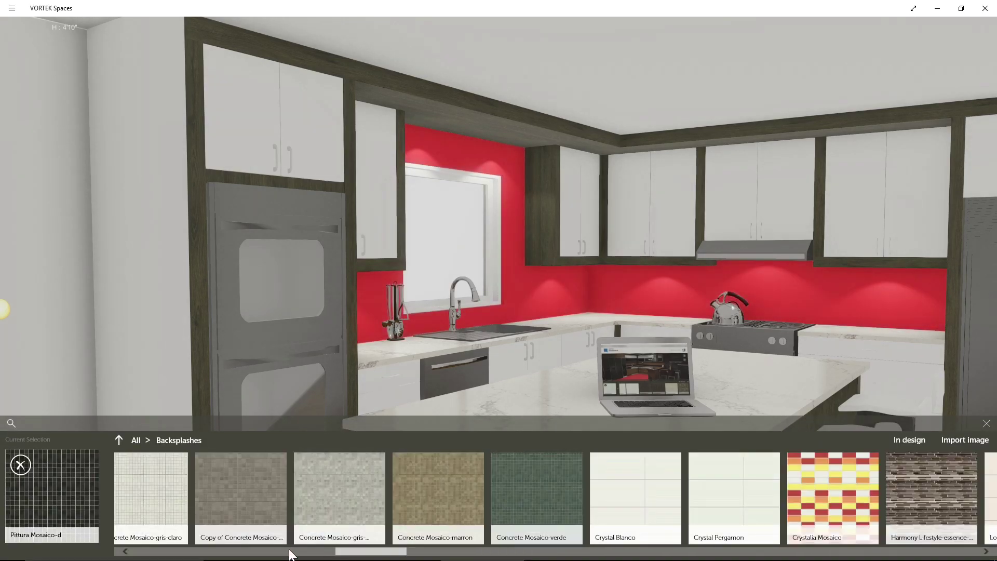
{"action": "scroll", "coordinate": [307, 551], "scroll_direction": "left", "scroll_amount": 3}
{"action": "left_click", "coordinate": [747, 488]}
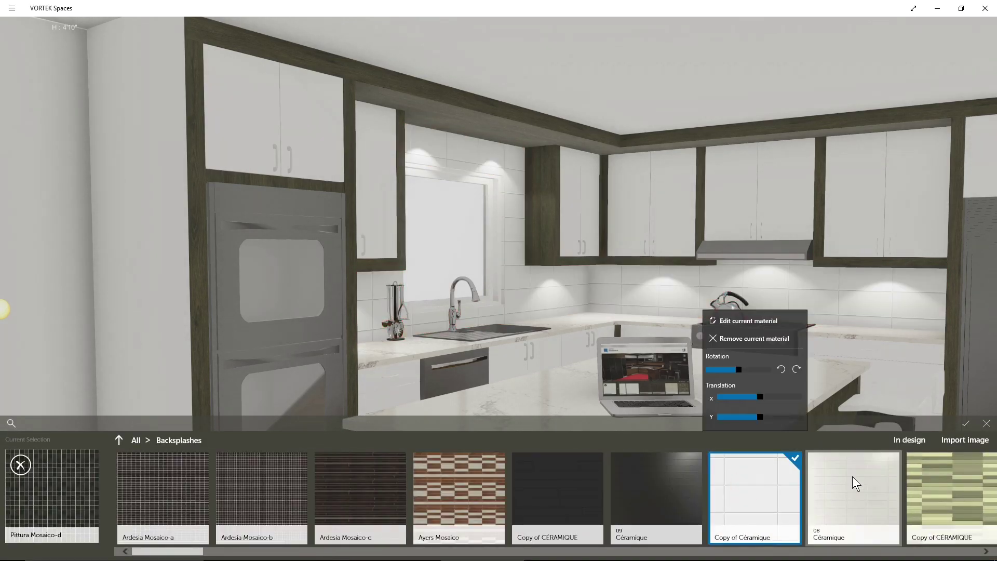
{"action": "left_click", "coordinate": [853, 476]}
{"action": "left_click", "coordinate": [818, 421]}
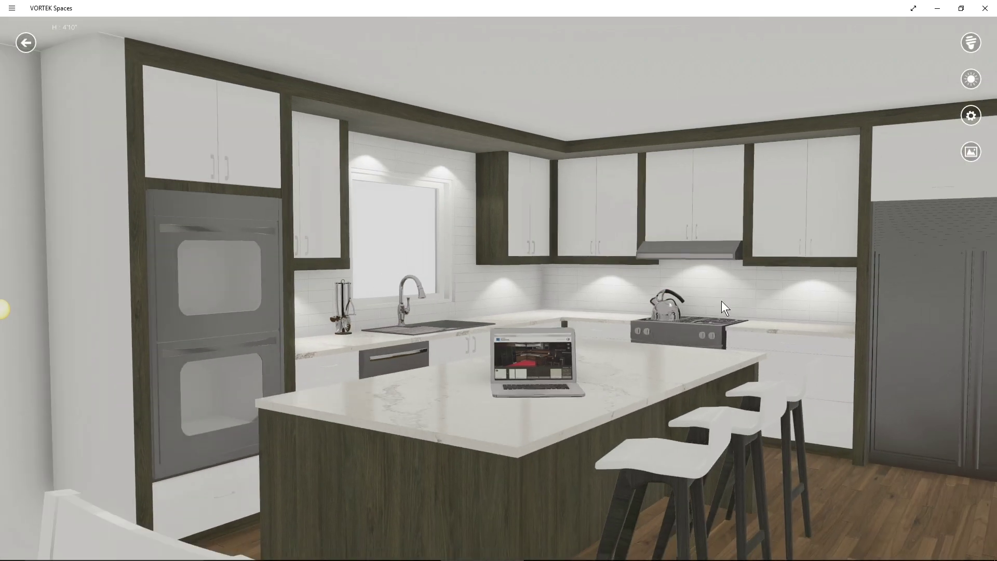
- Make the under-cabinet lights Point lights with higher temperature and Hard shadows
{"action": "left_click_drag", "start_coordinate": [725, 308], "coordinate": [320, 223]}
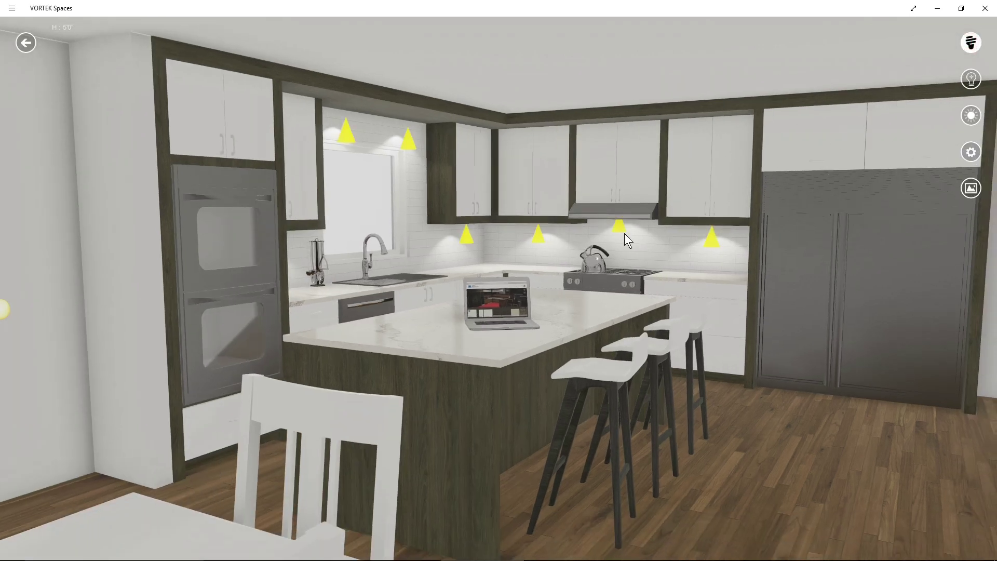
{"action": "left_click", "coordinate": [710, 236]}
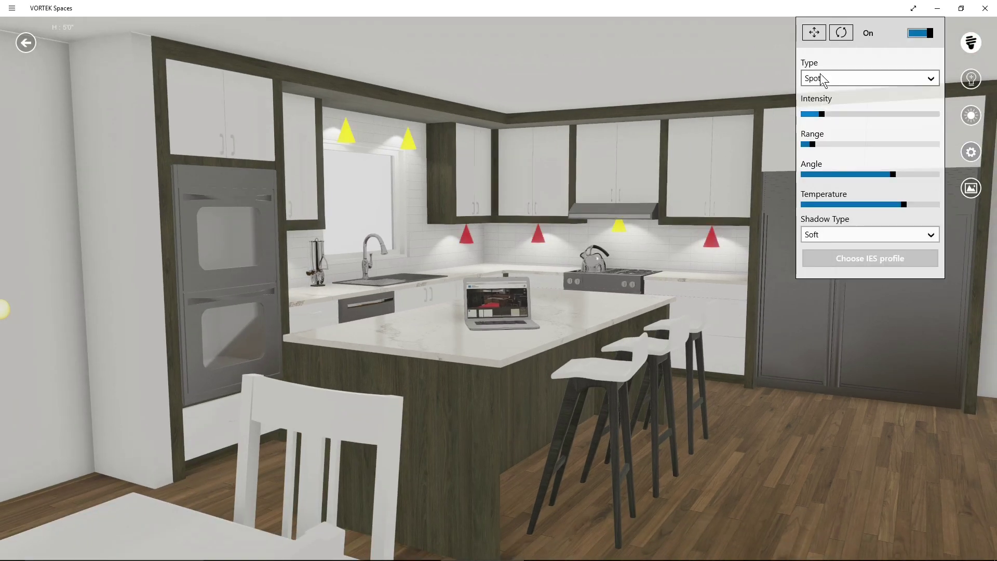
{"action": "left_click", "coordinate": [822, 60]}
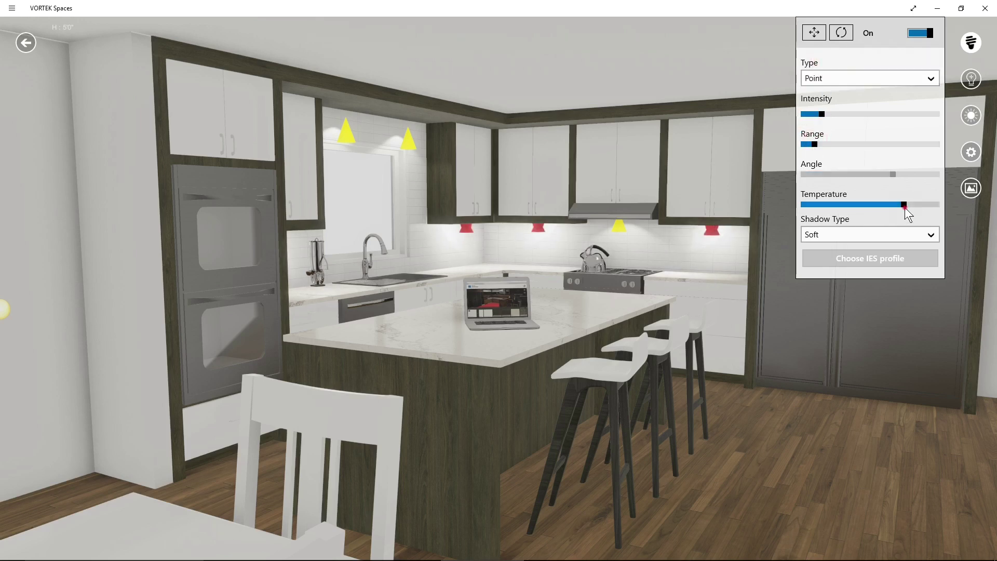
{"action": "left_click_drag", "start_coordinate": [904, 205], "coordinate": [930, 205]}
{"action": "left_click", "coordinate": [890, 233]}
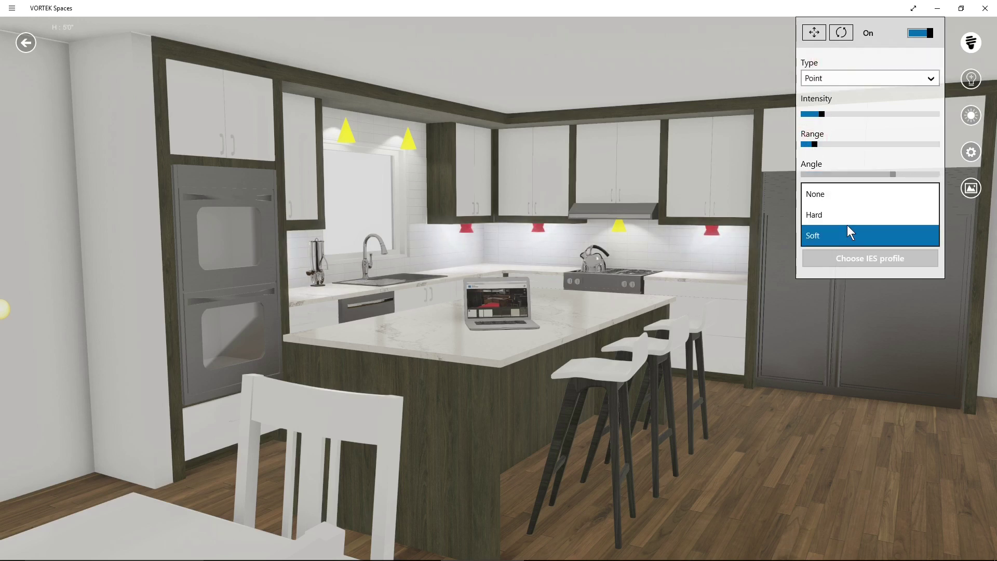
{"action": "left_click", "coordinate": [846, 214]}
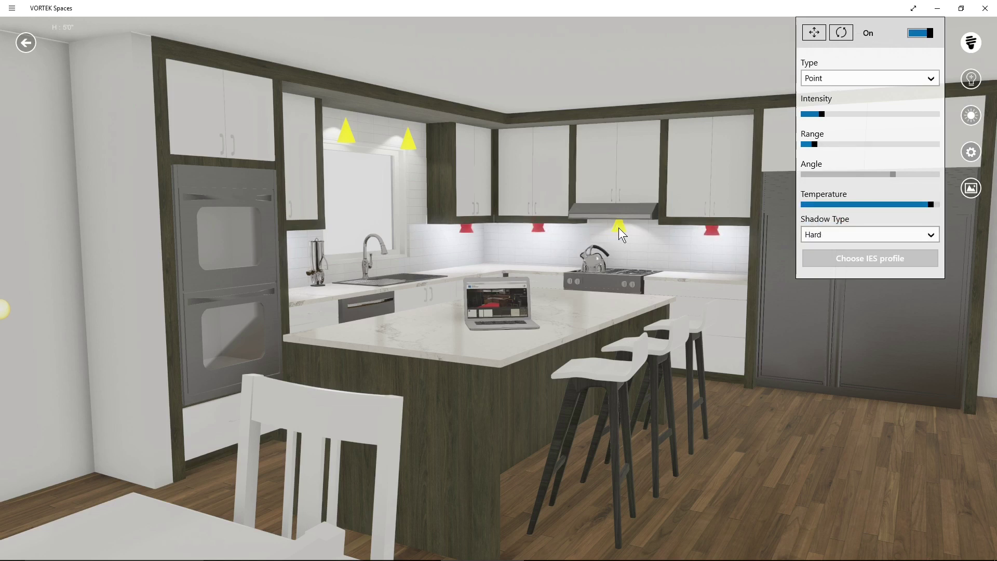
- Give both ceiling lights the BEGA 6340 IES profile with raised intensity and range
{"action": "left_click", "coordinate": [409, 137]}
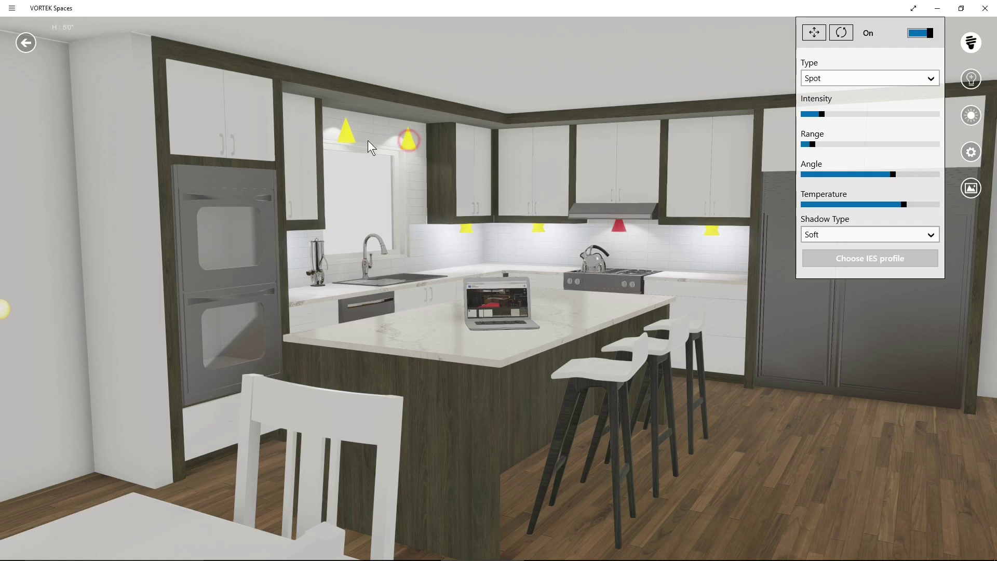
{"action": "left_click", "coordinate": [347, 136], "text": "ctrl"}
{"action": "left_click", "coordinate": [860, 258]}
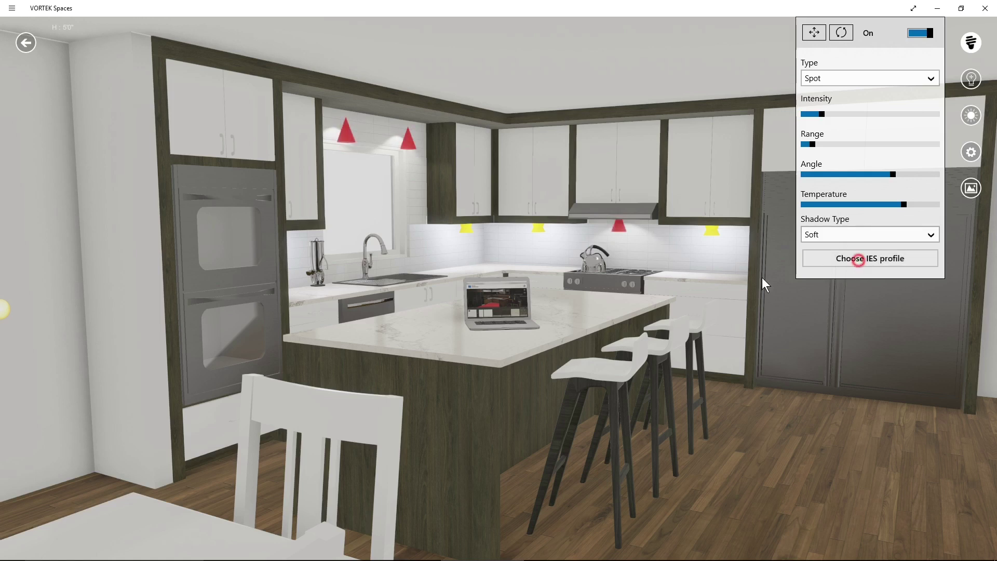
{"action": "left_click", "coordinate": [276, 491]}
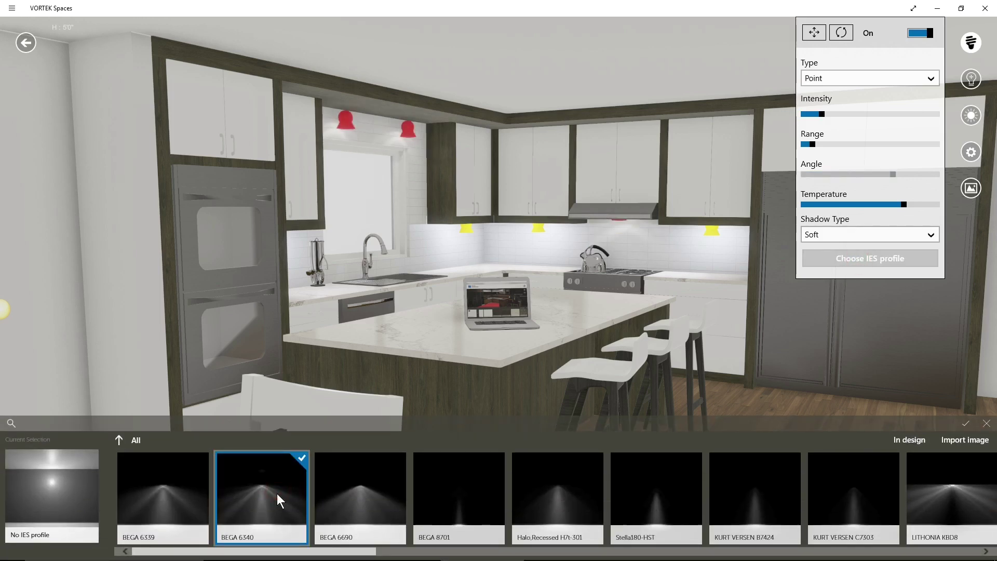
{"action": "left_click_drag", "start_coordinate": [824, 111], "coordinate": [841, 114]}
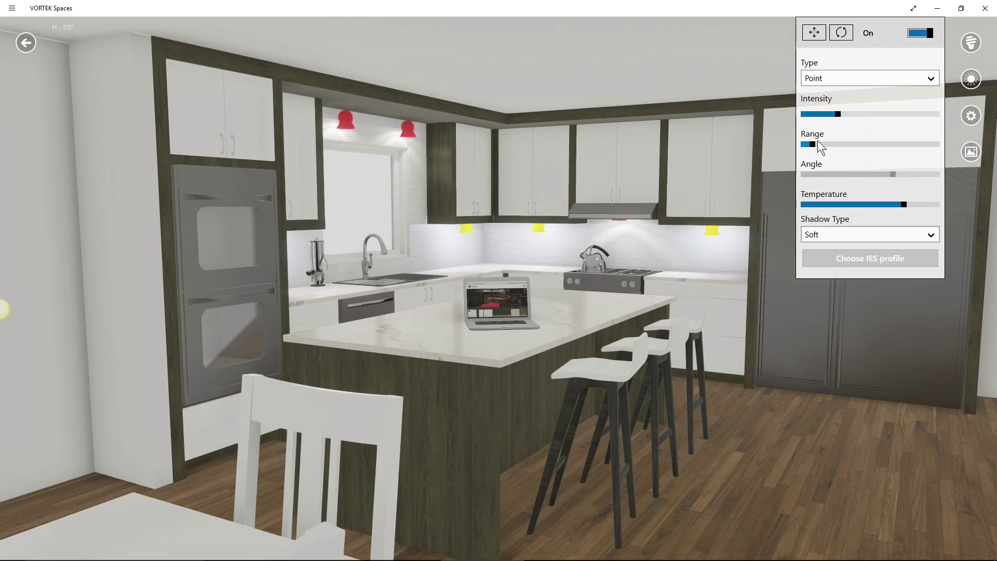
{"action": "left_click", "coordinate": [813, 148]}
{"action": "left_click_drag", "start_coordinate": [827, 151], "coordinate": [834, 146]}
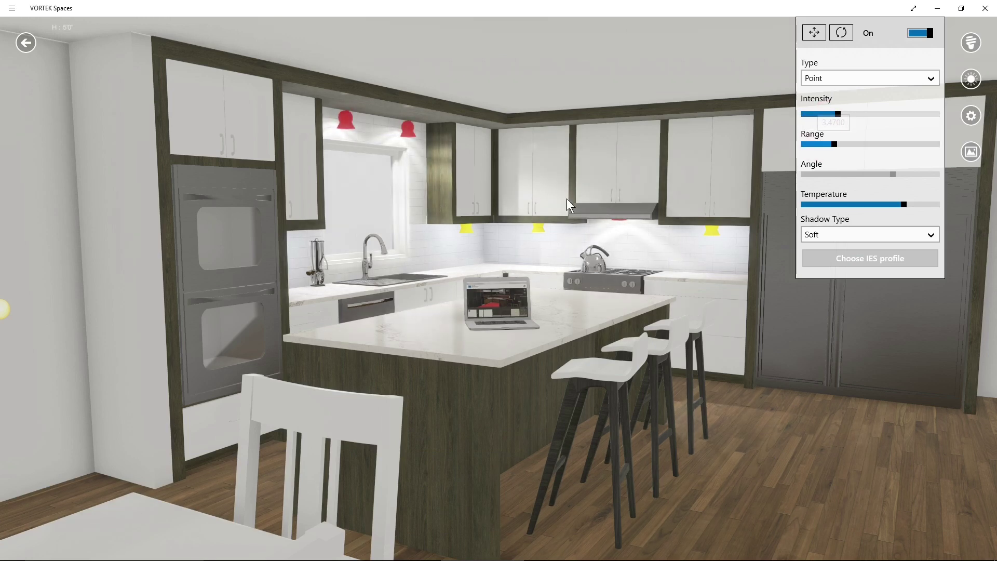
{"action": "mouse_move", "coordinate": [556, 203]}
{"action": "left_mouse_down"}
{"action": "mouse_move", "coordinate": [395, 204]}
{"action": "mouse_move", "coordinate": [651, 189]}
{"action": "mouse_move", "coordinate": [525, 222]}
{"action": "left_mouse_up"}
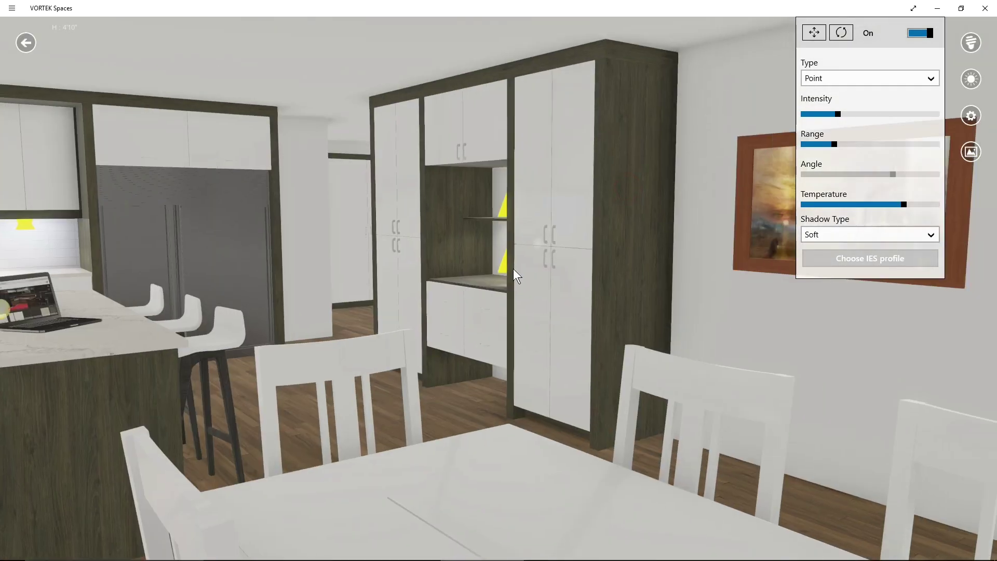
- Switch the tall-cabinet shelf lights from Spot to Point, raising intensity and temperature to 7325
{"action": "left_click_drag", "start_coordinate": [503, 269], "coordinate": [499, 251]}
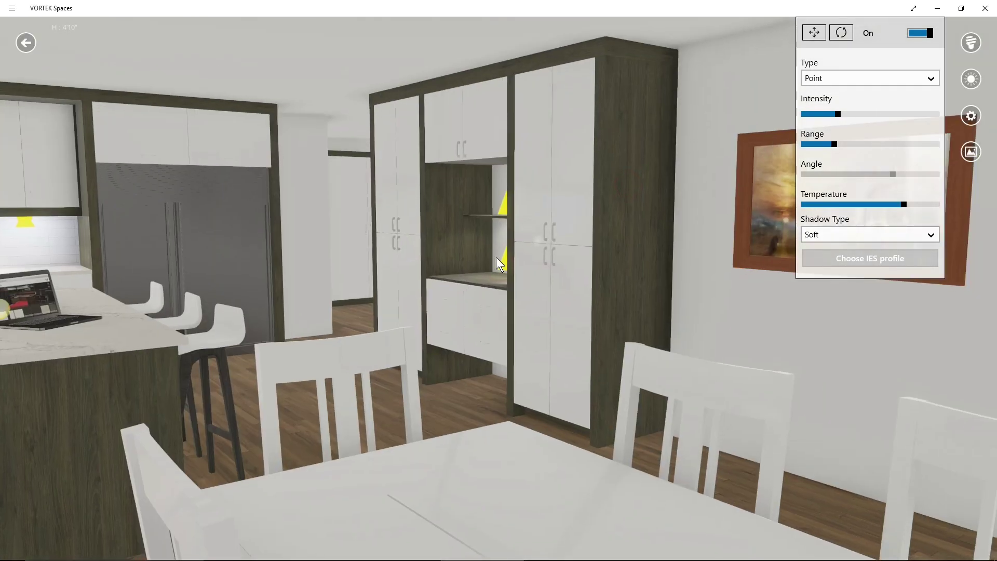
{"action": "left_click", "coordinate": [505, 266]}
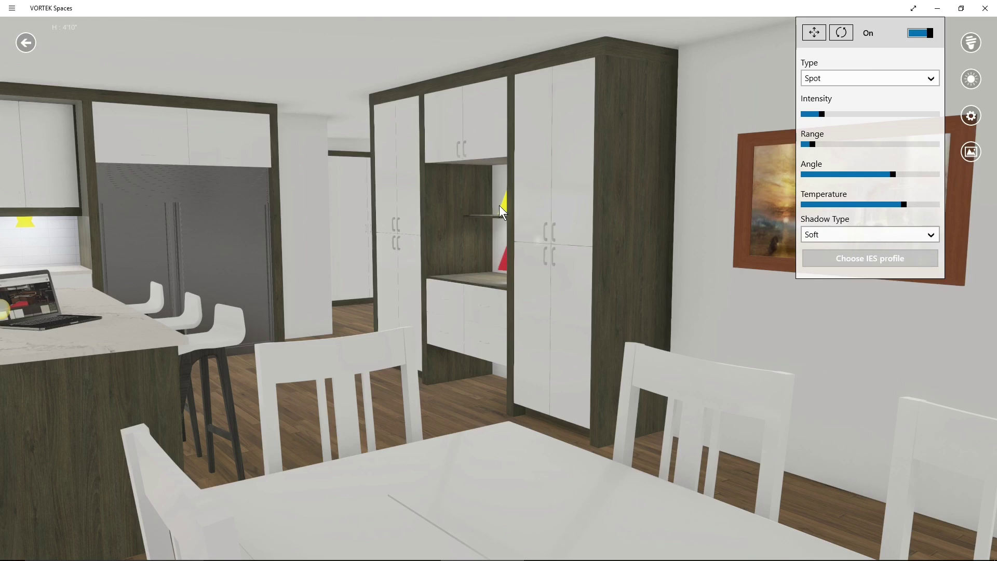
{"action": "left_click", "coordinate": [828, 78]}
{"action": "left_click", "coordinate": [831, 59]}
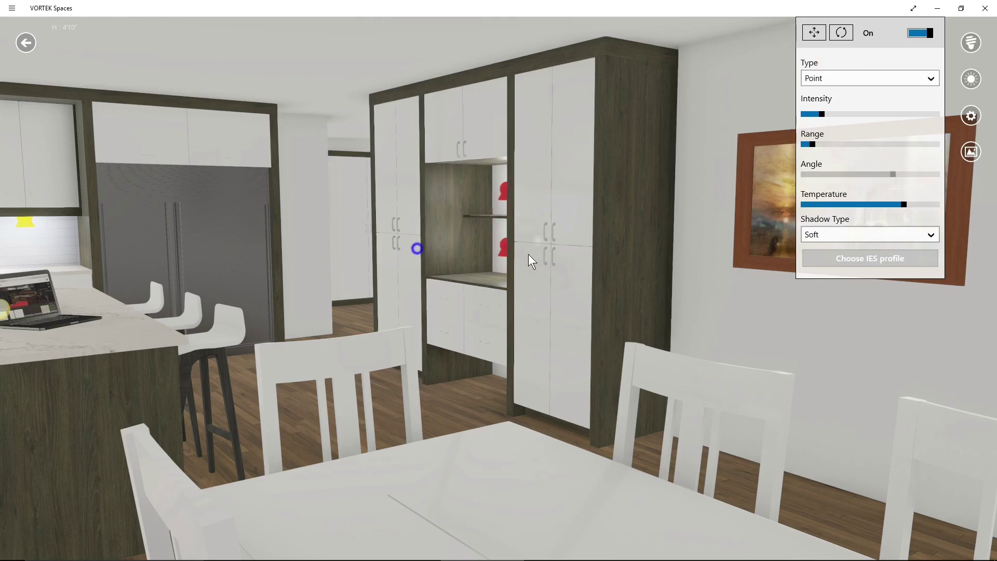
{"action": "mouse_move", "coordinate": [414, 247]}
{"action": "left_mouse_down"}
{"action": "mouse_move", "coordinate": [564, 251]}
{"action": "mouse_move", "coordinate": [616, 225]}
{"action": "left_mouse_up"}
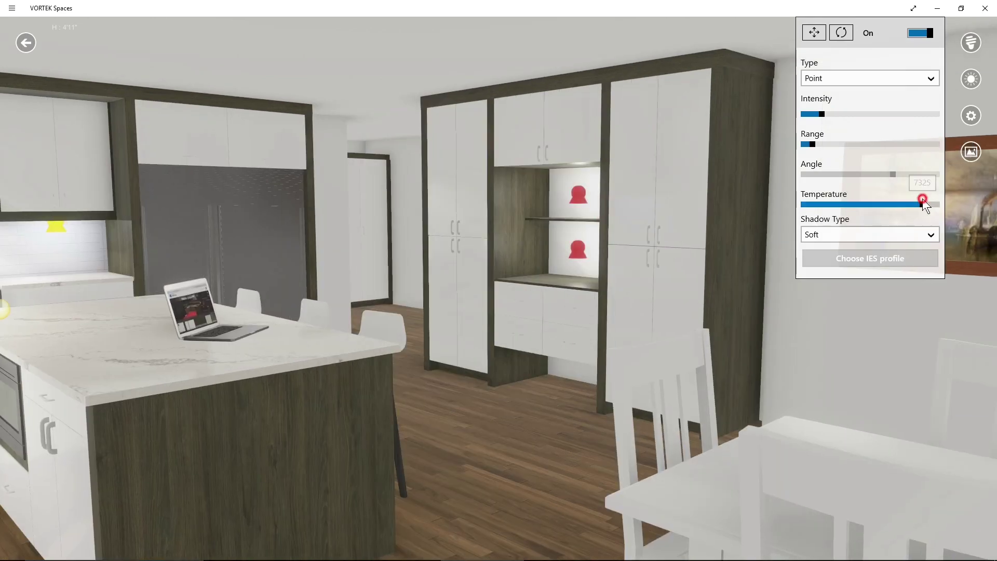
{"action": "left_click", "coordinate": [829, 114]}
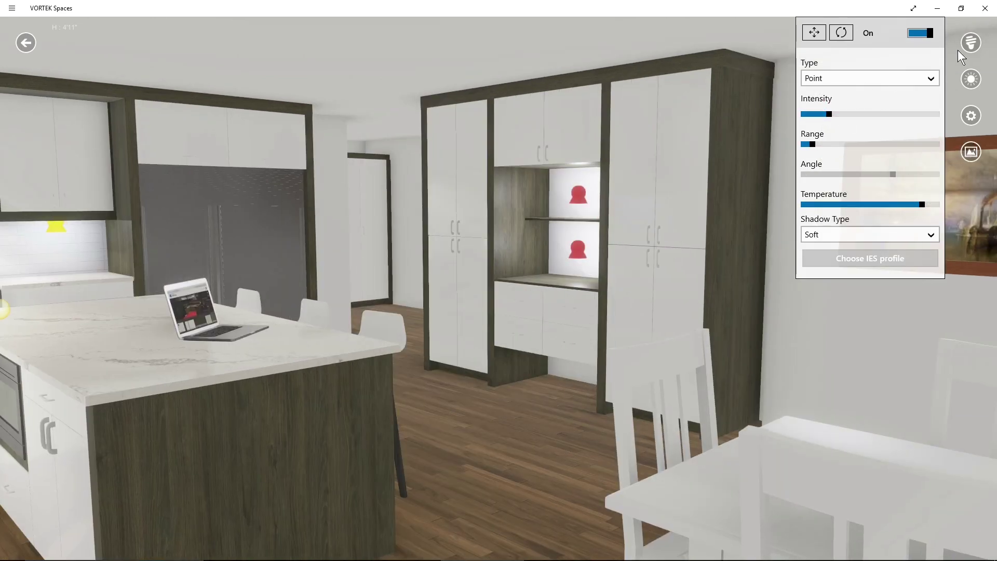
{"action": "left_click", "coordinate": [972, 42]}
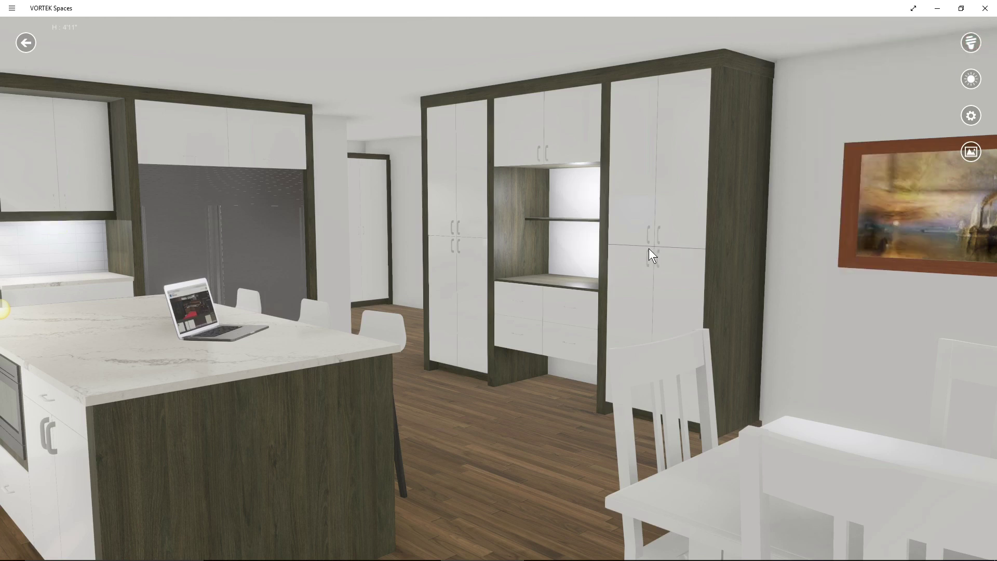
{"action": "mouse_move", "coordinate": [649, 249]}
{"action": "left_mouse_down"}
{"action": "mouse_move", "coordinate": [784, 239]}
{"action": "mouse_move", "coordinate": [879, 70]}
{"action": "left_mouse_up"}
- Place a new ceiling light above the island and make it a spotlight
{"action": "left_click", "coordinate": [972, 43]}
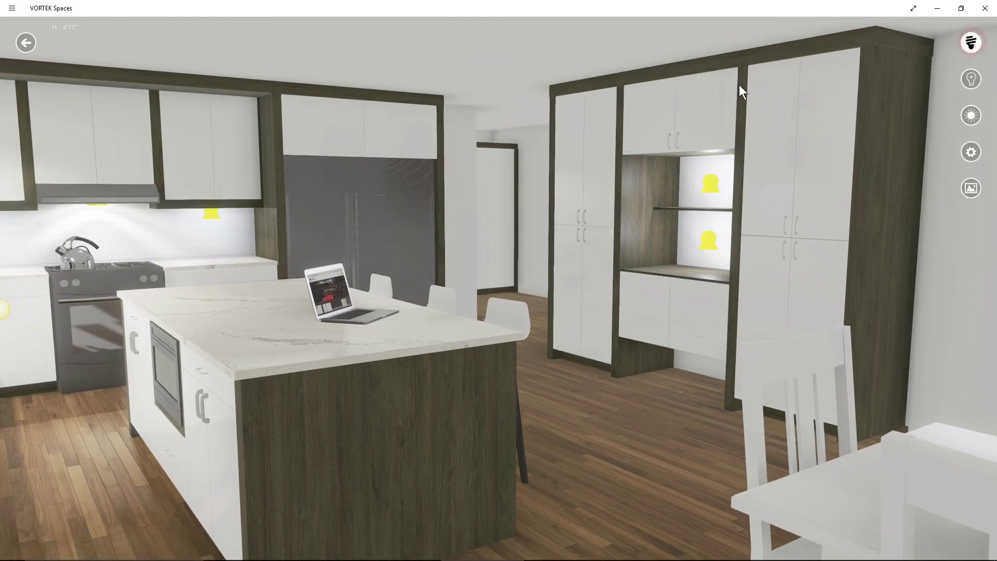
{"action": "left_click_drag", "start_coordinate": [491, 180], "coordinate": [629, 179]}
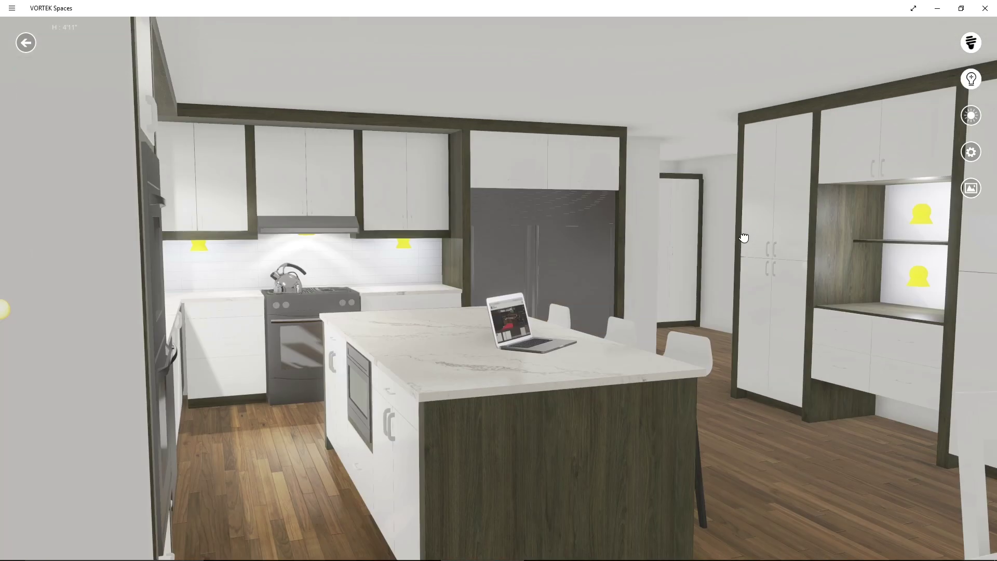
{"action": "left_click", "coordinate": [585, 77]}
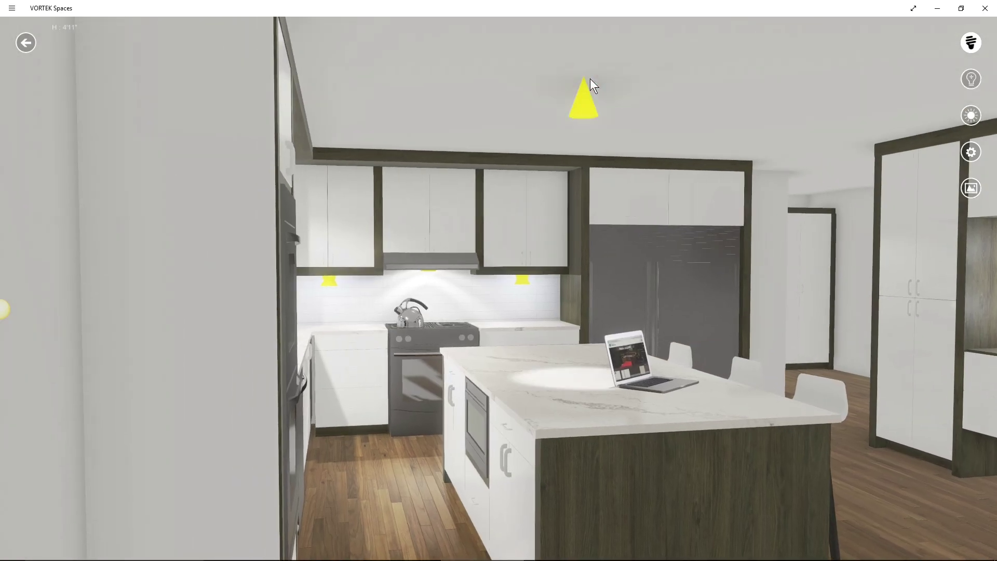
{"action": "left_click", "coordinate": [590, 110]}
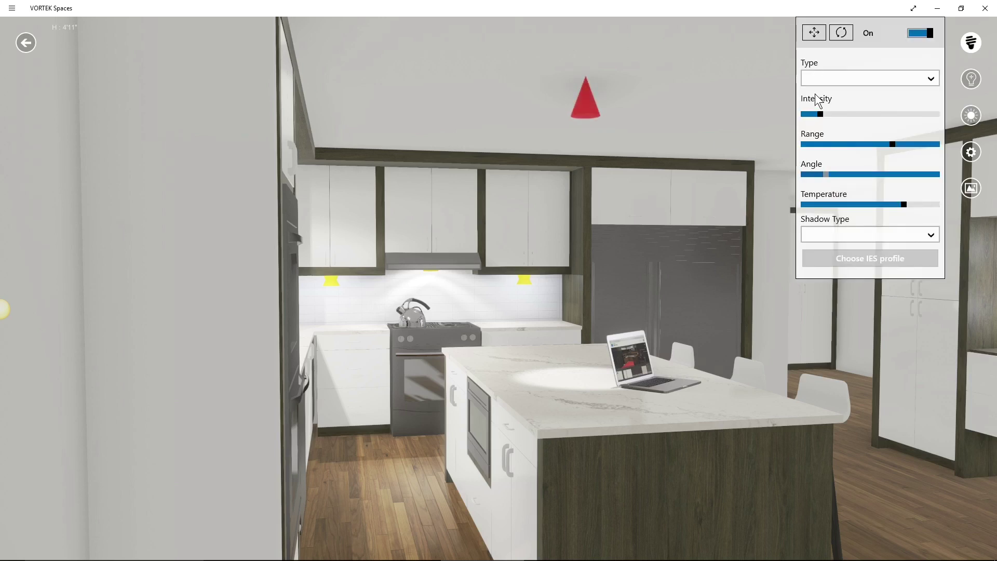
{"action": "left_click", "coordinate": [827, 79]}
{"action": "left_click", "coordinate": [833, 79]}
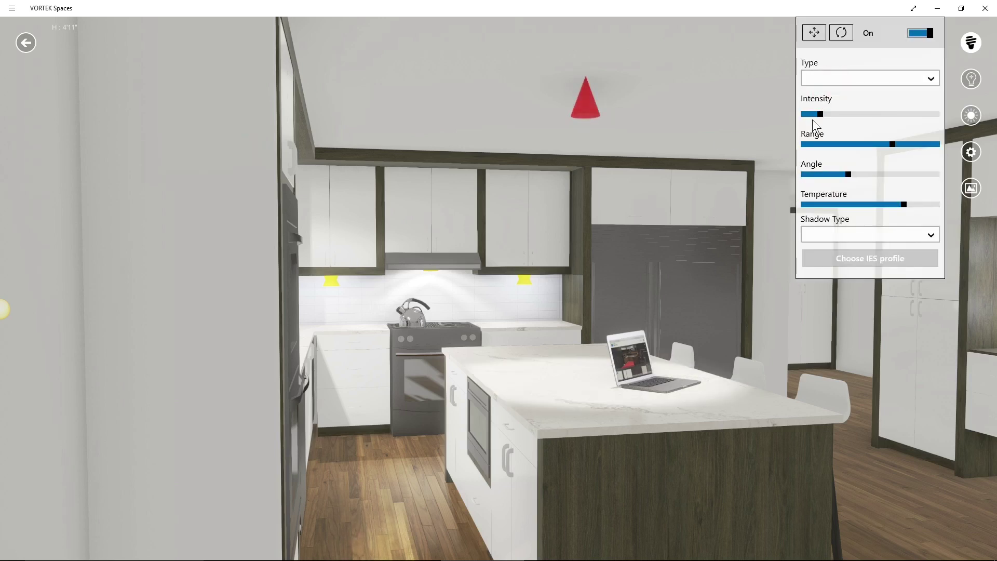
- Widen the spotlight's beam angle and fine-tune its intensity
{"action": "left_click_drag", "start_coordinate": [820, 114], "coordinate": [827, 114]}
{"action": "left_click_drag", "start_coordinate": [853, 174], "coordinate": [891, 175]}
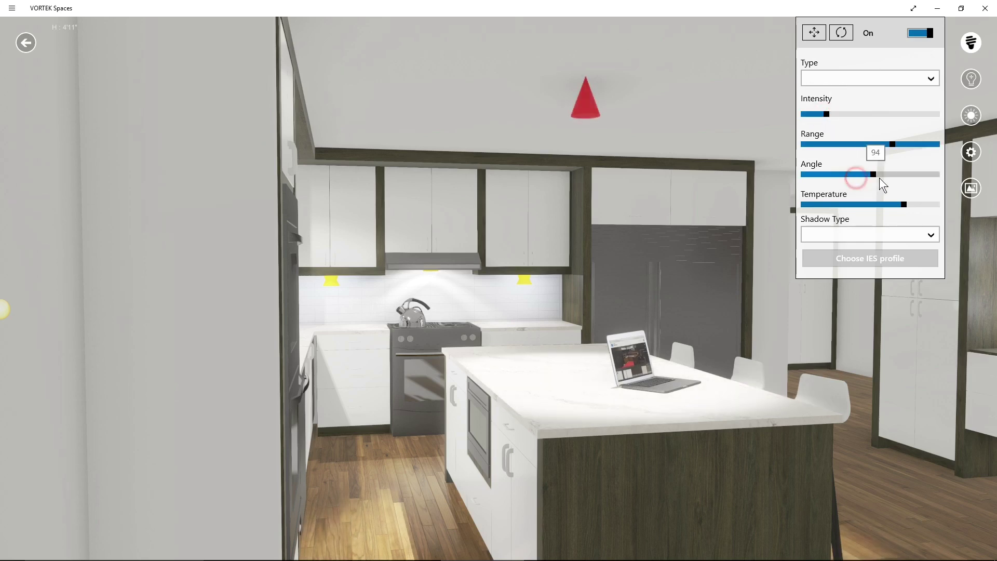
{"action": "mouse_move", "coordinate": [687, 400]}
{"action": "left_mouse_down"}
{"action": "mouse_move", "coordinate": [410, 409]}
{"action": "mouse_move", "coordinate": [237, 438]}
{"action": "left_mouse_up"}
{"action": "left_click_drag", "start_coordinate": [512, 334], "coordinate": [620, 320]}
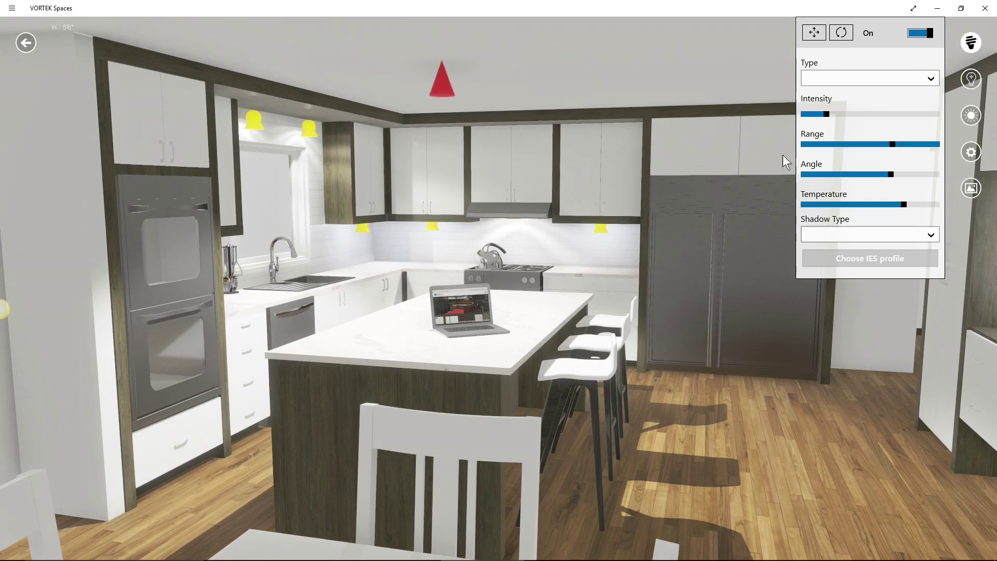
{"action": "left_click_drag", "start_coordinate": [827, 113], "coordinate": [824, 114]}
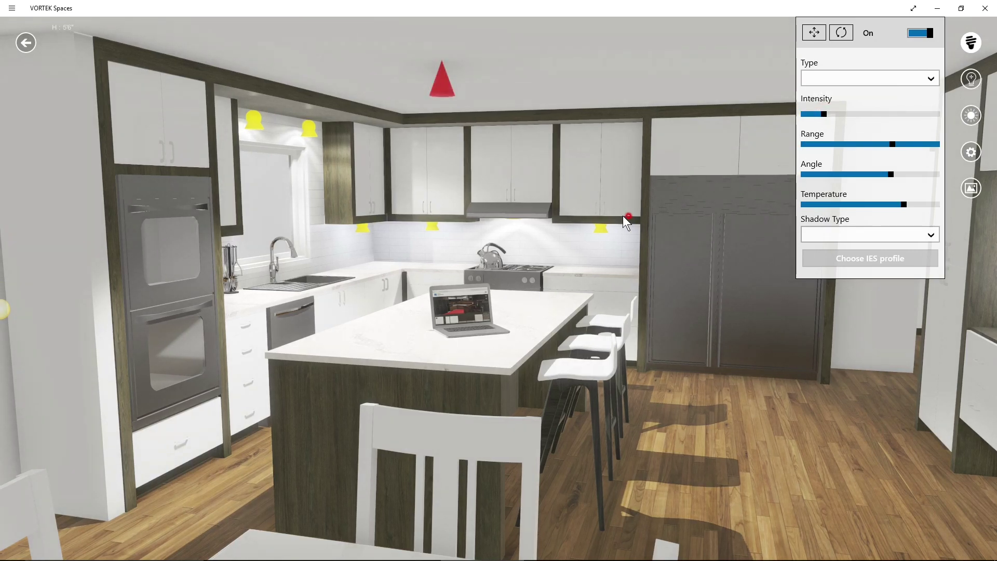
{"action": "left_click_drag", "start_coordinate": [650, 228], "coordinate": [547, 231]}
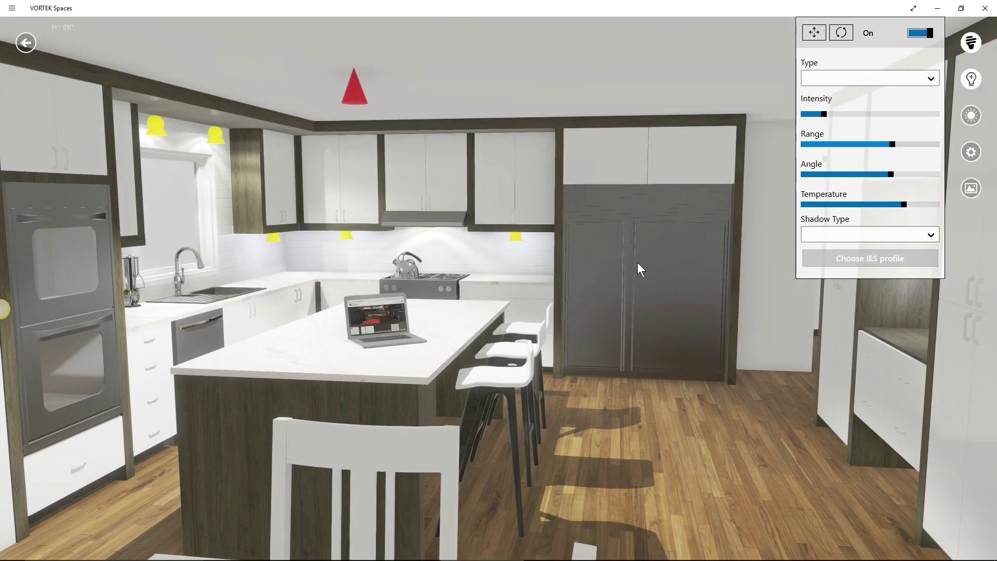
{"action": "left_click_drag", "start_coordinate": [656, 208], "coordinate": [529, 403]}
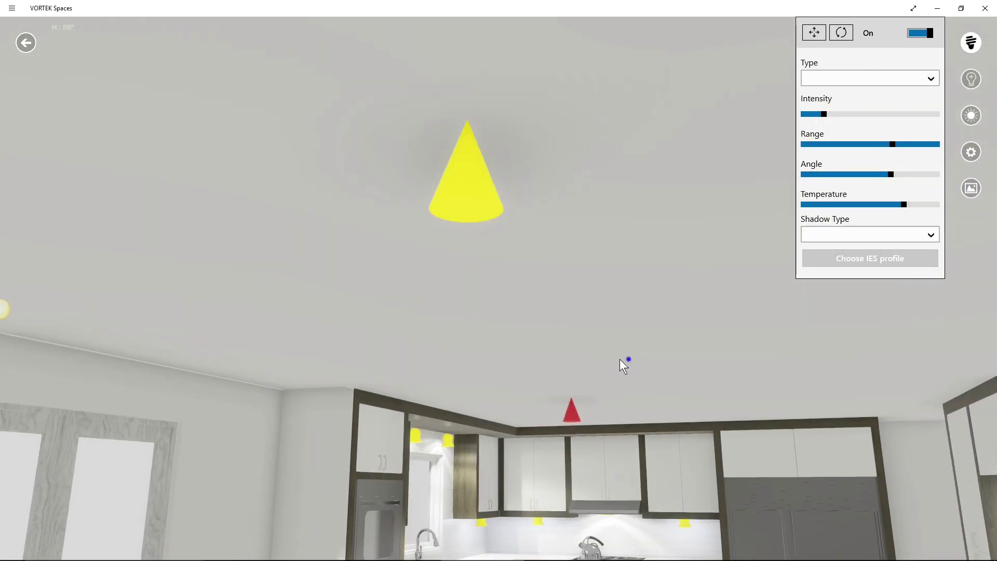
- Change the dining-area ceiling light to a point light and lower it above the patio doors
{"action": "mouse_move", "coordinate": [625, 363]}
{"action": "left_mouse_down"}
{"action": "mouse_move", "coordinate": [587, 262]}
{"action": "mouse_move", "coordinate": [797, 263]}
{"action": "left_mouse_up"}
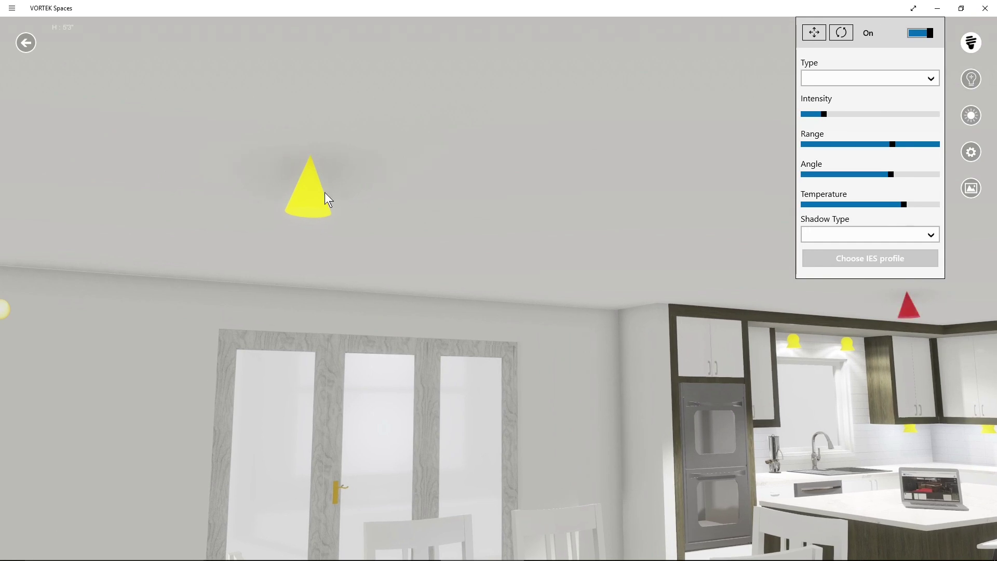
{"action": "left_click", "coordinate": [306, 200]}
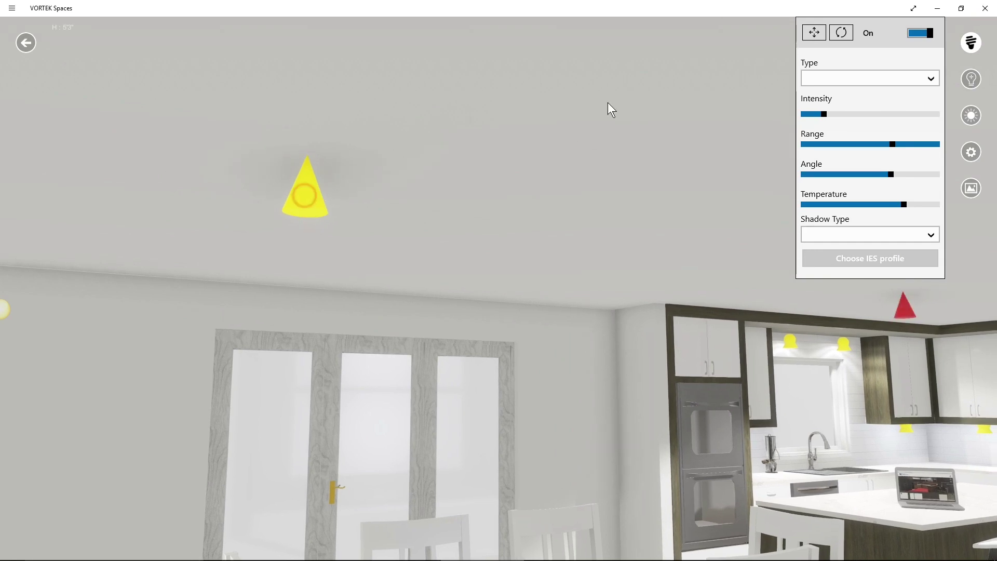
{"action": "left_click", "coordinate": [826, 79]}
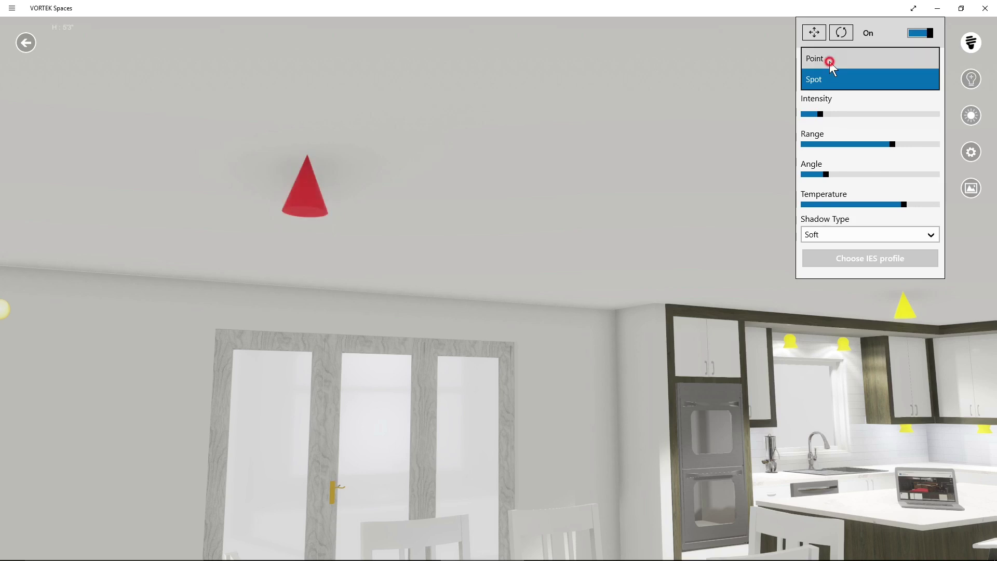
{"action": "left_click", "coordinate": [829, 59]}
{"action": "left_click", "coordinate": [814, 32]}
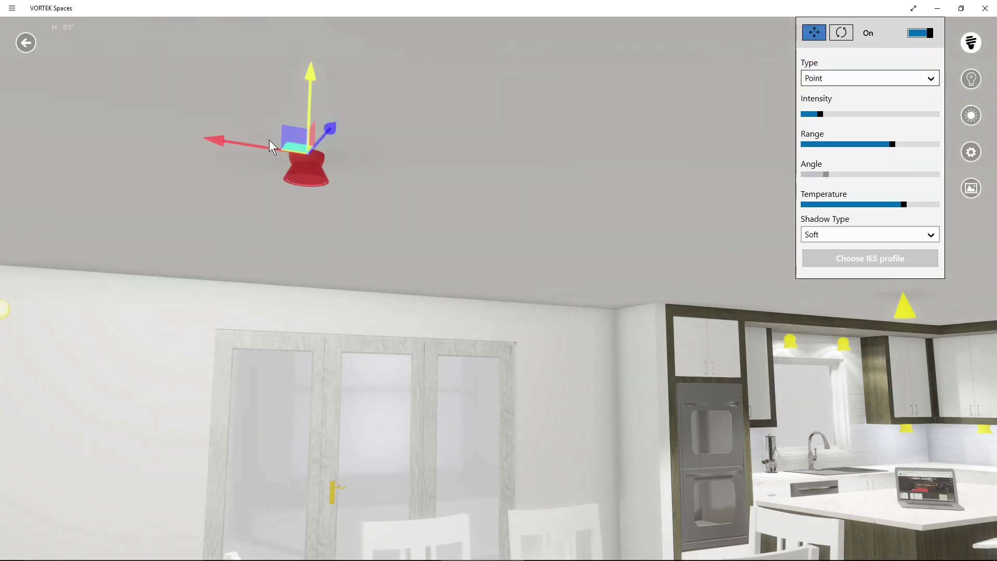
{"action": "mouse_move", "coordinate": [291, 139]}
{"action": "left_mouse_down"}
{"action": "mouse_move", "coordinate": [321, 310]}
{"action": "mouse_move", "coordinate": [530, 337]}
{"action": "left_mouse_up"}
{"action": "mouse_move", "coordinate": [690, 476]}
{"action": "left_mouse_down"}
{"action": "mouse_move", "coordinate": [703, 258]}
{"action": "mouse_move", "coordinate": [518, 276]}
{"action": "mouse_move", "coordinate": [360, 184]}
{"action": "left_mouse_up"}
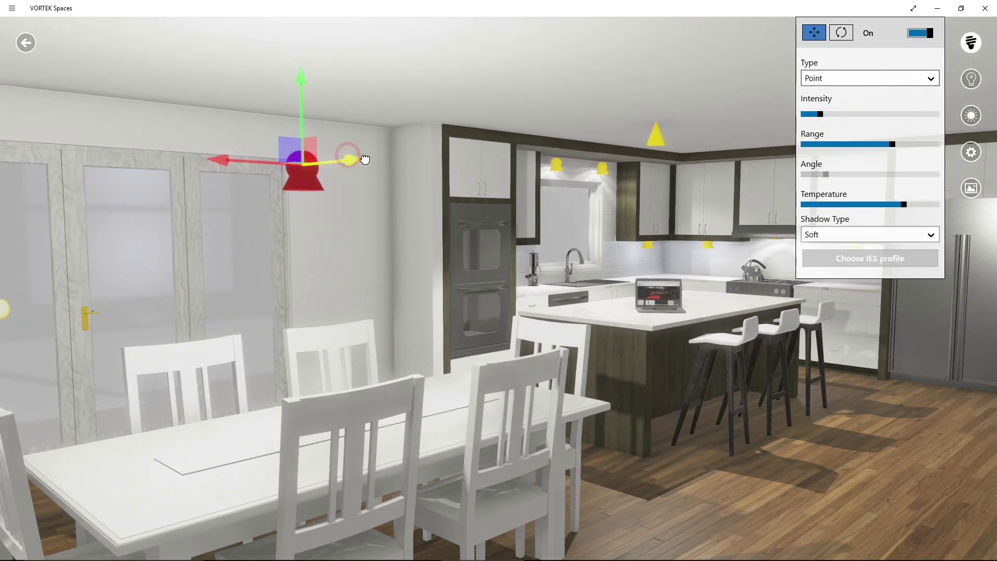
- Walk the camera through the kitchen past the fridge to the pantry doorway
{"action": "left_click_drag", "start_coordinate": [511, 242], "coordinate": [483, 273]}
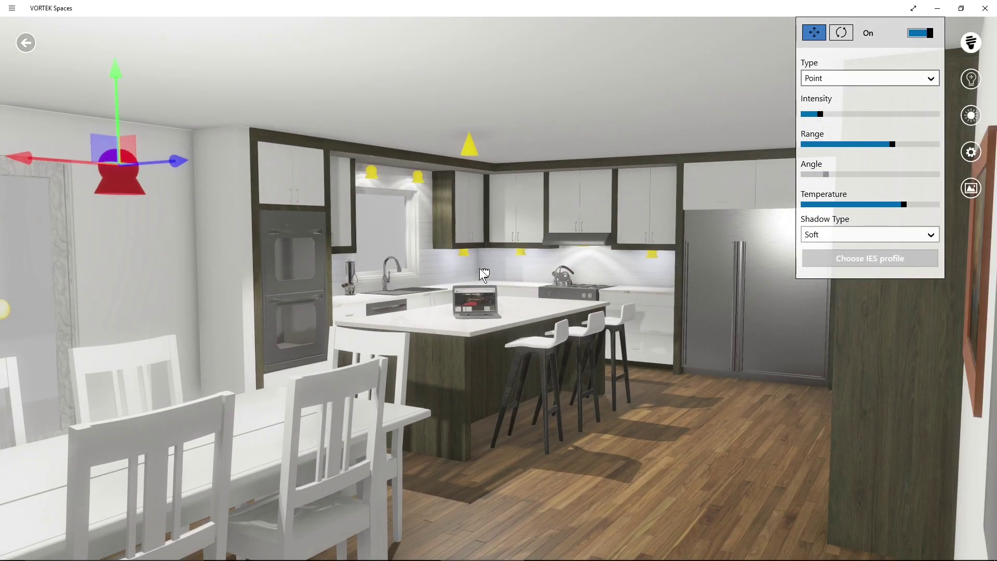
{"action": "left_click_drag", "start_coordinate": [591, 145], "coordinate": [526, 183]}
{"action": "scroll", "coordinate": [525, 183], "scroll_direction": "up", "scroll_amount": 3}
{"action": "scroll", "coordinate": [563, 207], "scroll_direction": "up", "scroll_amount": 2}
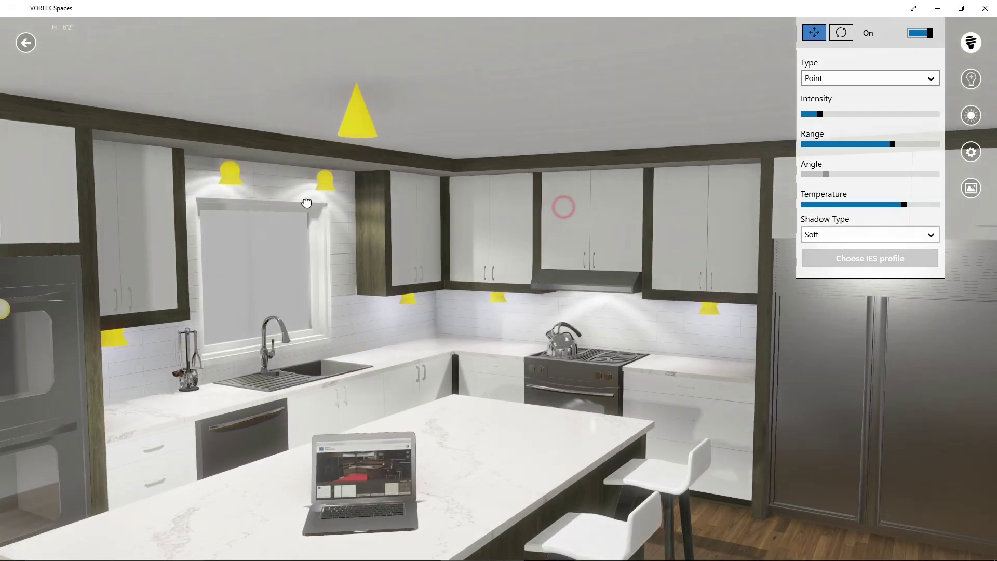
{"action": "left_click_drag", "start_coordinate": [306, 202], "coordinate": [323, 352]}
{"action": "mouse_move", "coordinate": [508, 314]}
{"action": "left_mouse_down"}
{"action": "mouse_move", "coordinate": [683, 282]}
{"action": "mouse_move", "coordinate": [249, 271]}
{"action": "mouse_move", "coordinate": [312, 189]}
{"action": "left_mouse_up"}
{"action": "scroll", "coordinate": [312, 189], "scroll_direction": "up", "scroll_amount": 3}
{"action": "scroll", "coordinate": [410, 112], "scroll_direction": "up", "scroll_amount": 3}
{"action": "left_click_drag", "start_coordinate": [410, 112], "coordinate": [434, 374]}
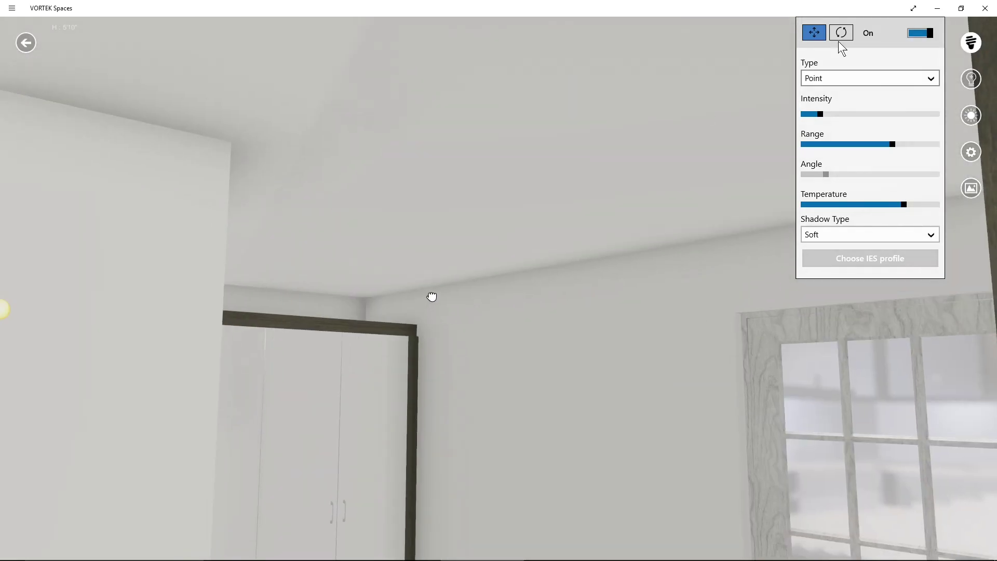
- Place a new ceiling light and give it the BEGA 6340 IES profile
{"action": "left_click", "coordinate": [585, 136]}
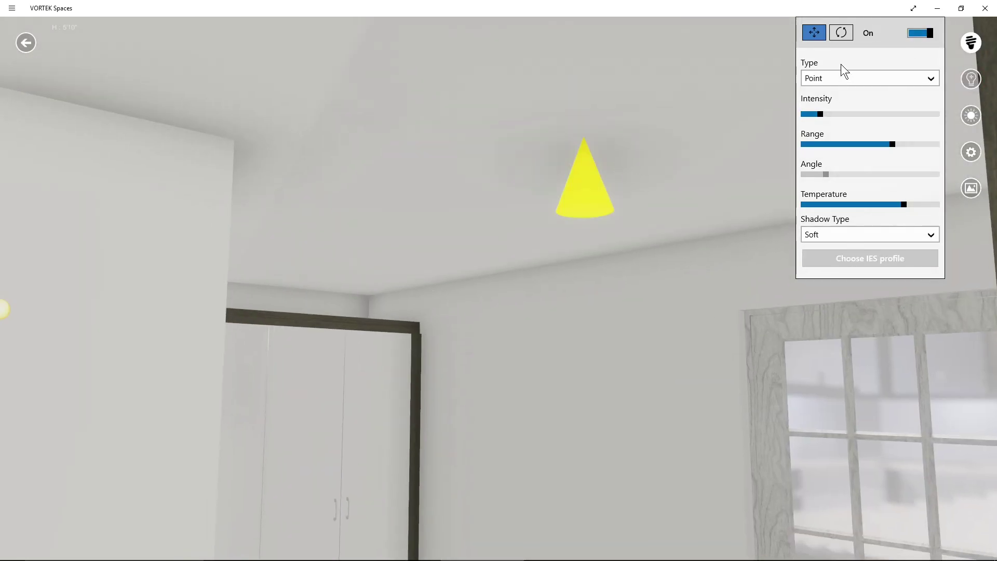
{"action": "left_click", "coordinate": [862, 257]}
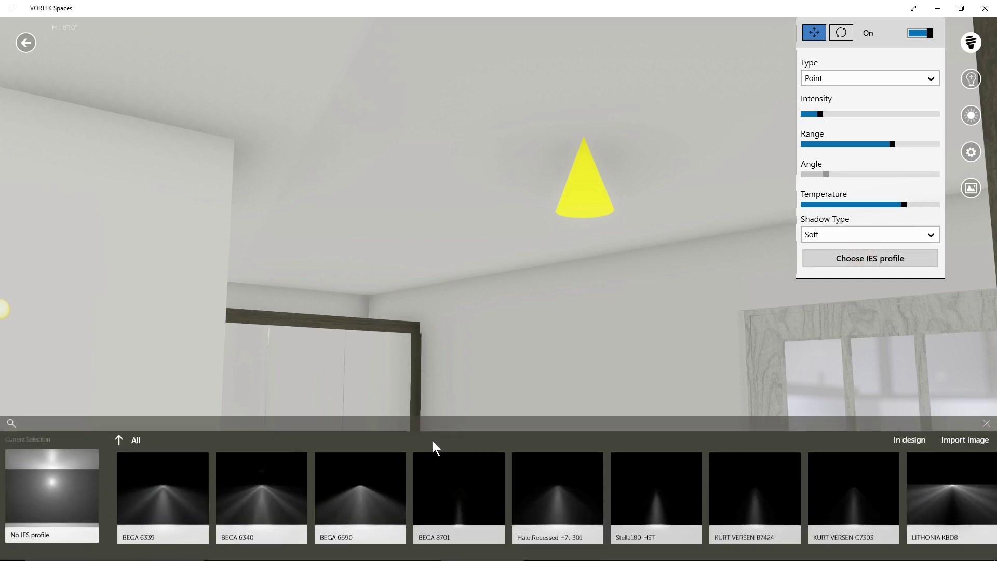
{"action": "left_click", "coordinate": [369, 509]}
{"action": "left_click", "coordinate": [275, 503]}
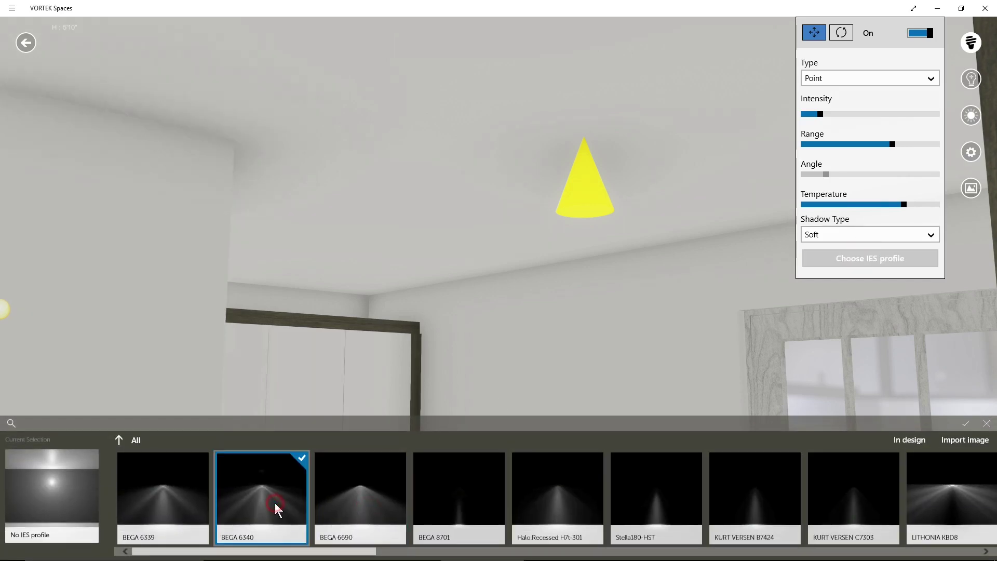
{"action": "left_click", "coordinate": [554, 290]}
{"action": "left_click_drag", "start_coordinate": [634, 194], "coordinate": [607, 158]}
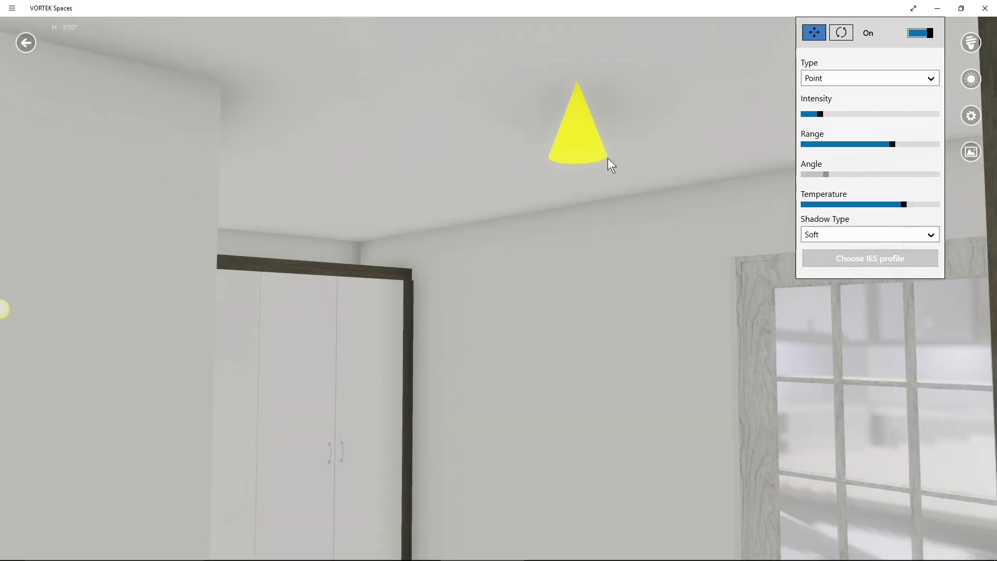
- Widen the new light's beam angle, keep BEGA 6340, and raise its intensity slightly
{"action": "left_click", "coordinate": [584, 129]}
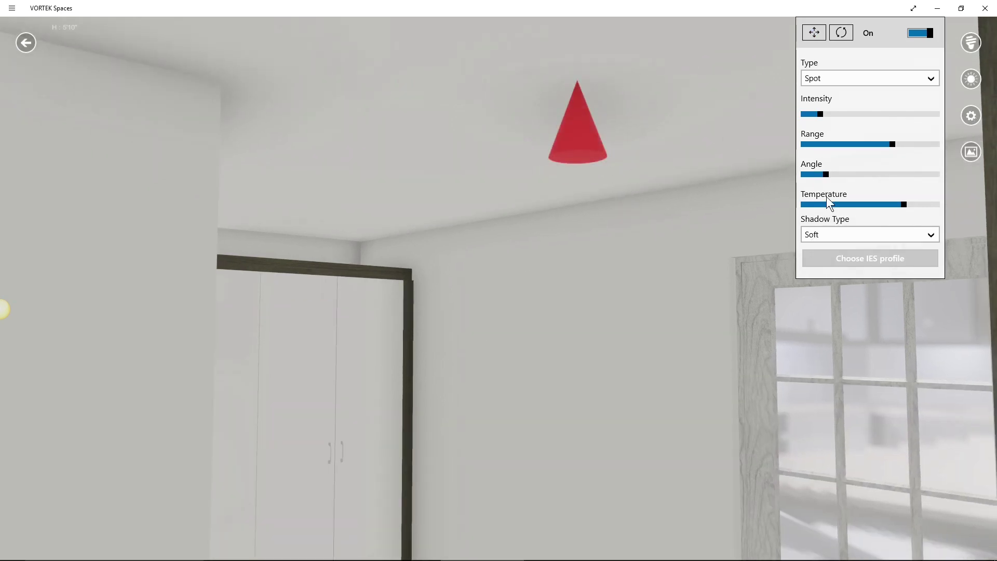
{"action": "left_click_drag", "start_coordinate": [630, 389], "coordinate": [632, 258]}
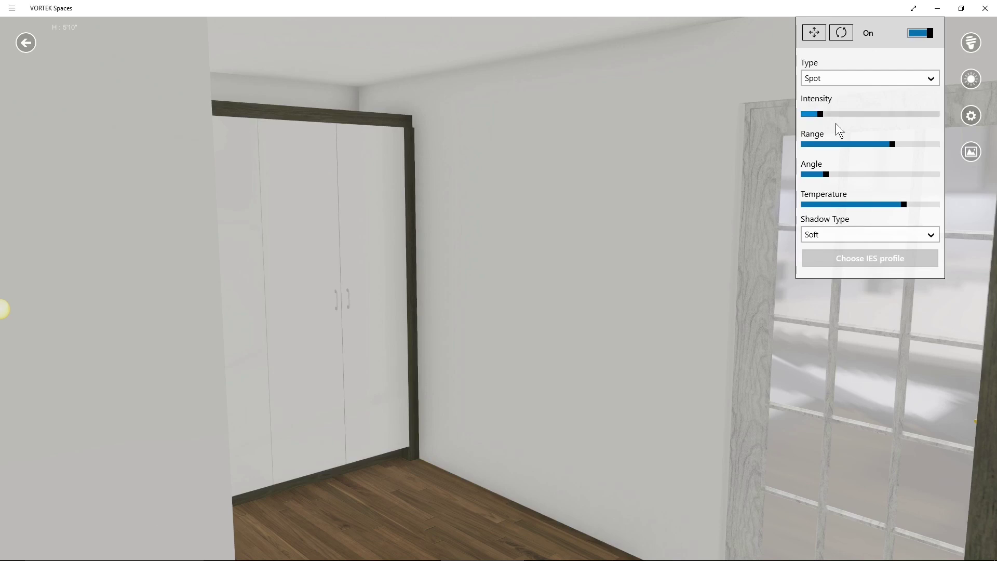
{"action": "left_click_drag", "start_coordinate": [876, 171], "coordinate": [898, 175]}
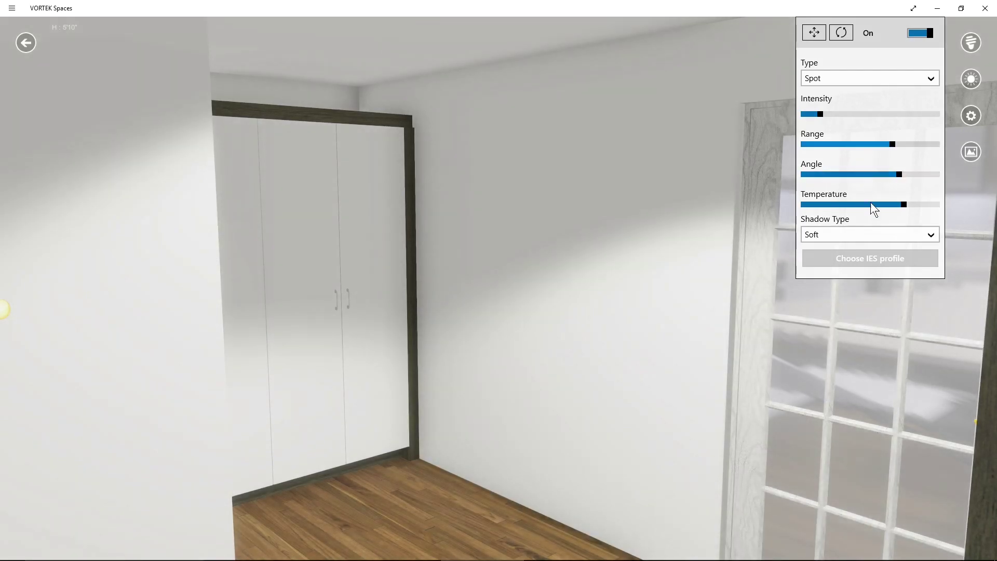
{"action": "left_click", "coordinate": [879, 258]}
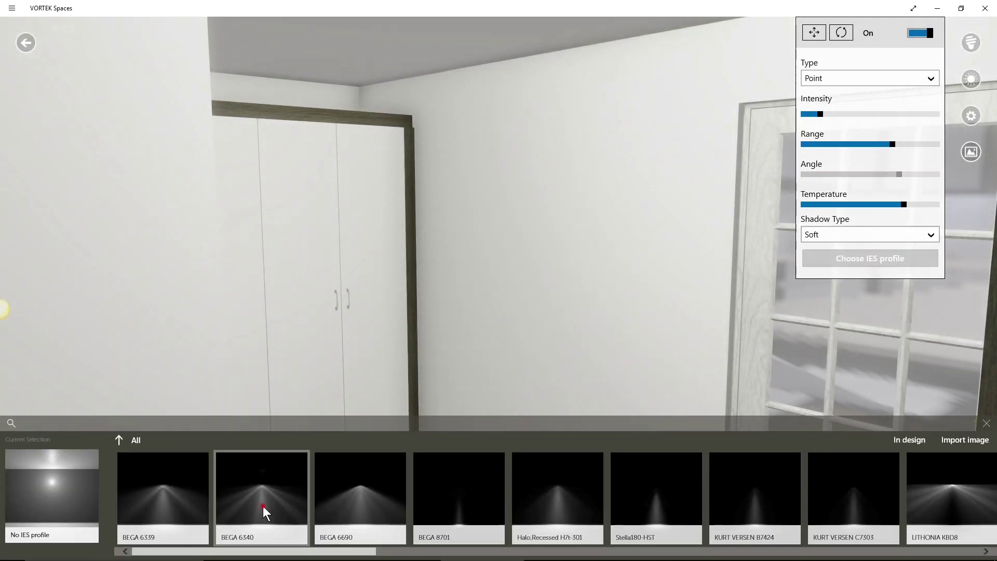
{"action": "left_click", "coordinate": [263, 506]}
{"action": "left_click", "coordinate": [278, 501]}
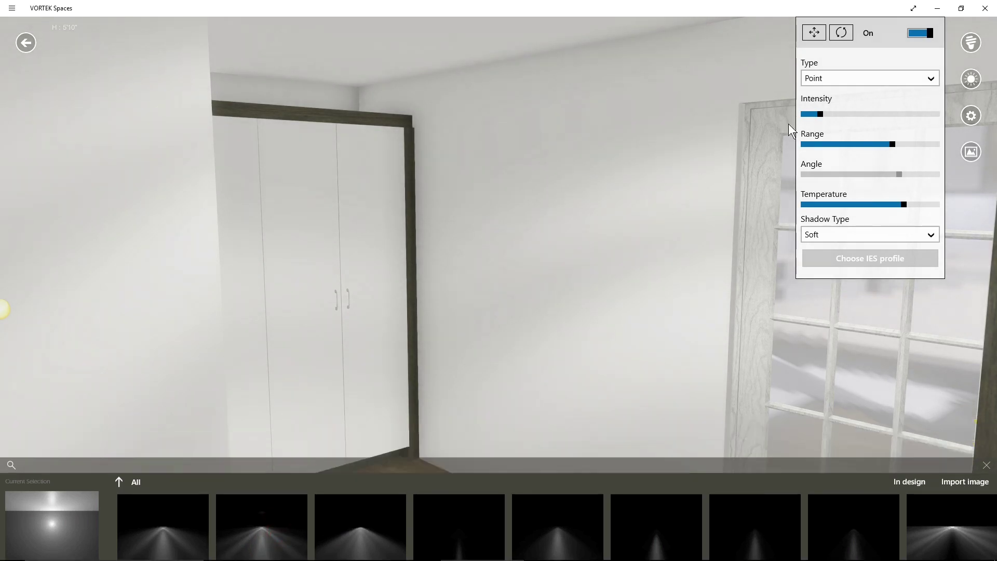
{"action": "left_click_drag", "start_coordinate": [821, 115], "coordinate": [830, 116]}
{"action": "mouse_move", "coordinate": [425, 291]}
{"action": "left_mouse_down"}
{"action": "mouse_move", "coordinate": [547, 267]}
{"action": "mouse_move", "coordinate": [622, 377]}
{"action": "mouse_move", "coordinate": [668, 398]}
{"action": "left_mouse_up"}
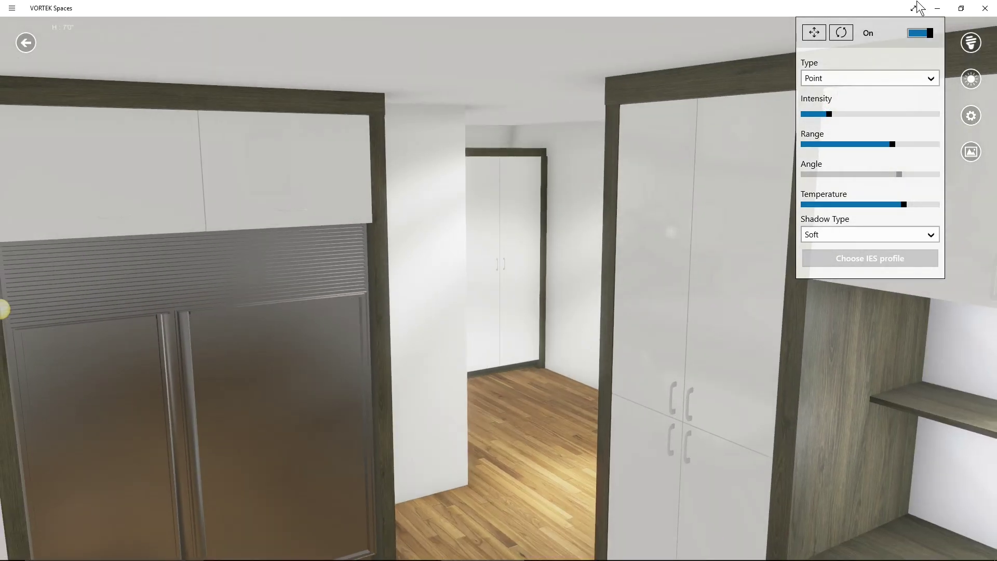
- Apply a stainless finish from the Appliances materials to the pantry cabinet handles
{"action": "left_click", "coordinate": [965, 45]}
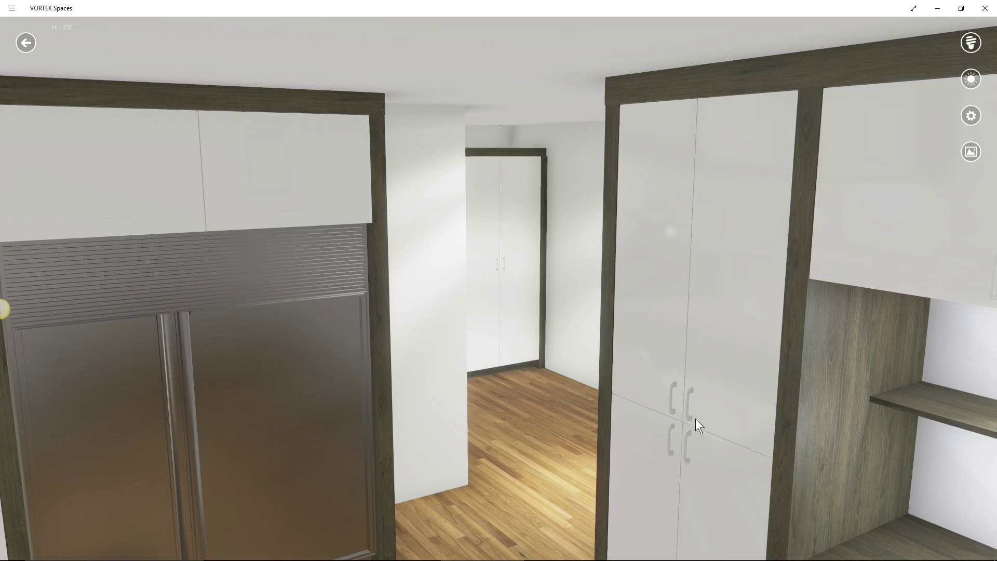
{"action": "left_click", "coordinate": [689, 419]}
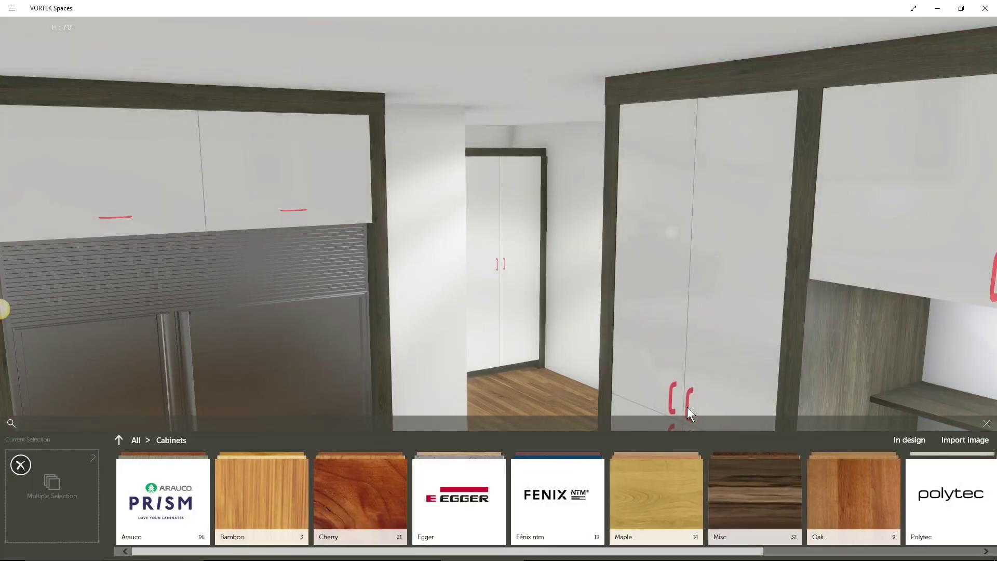
{"action": "left_click", "coordinate": [687, 406]}
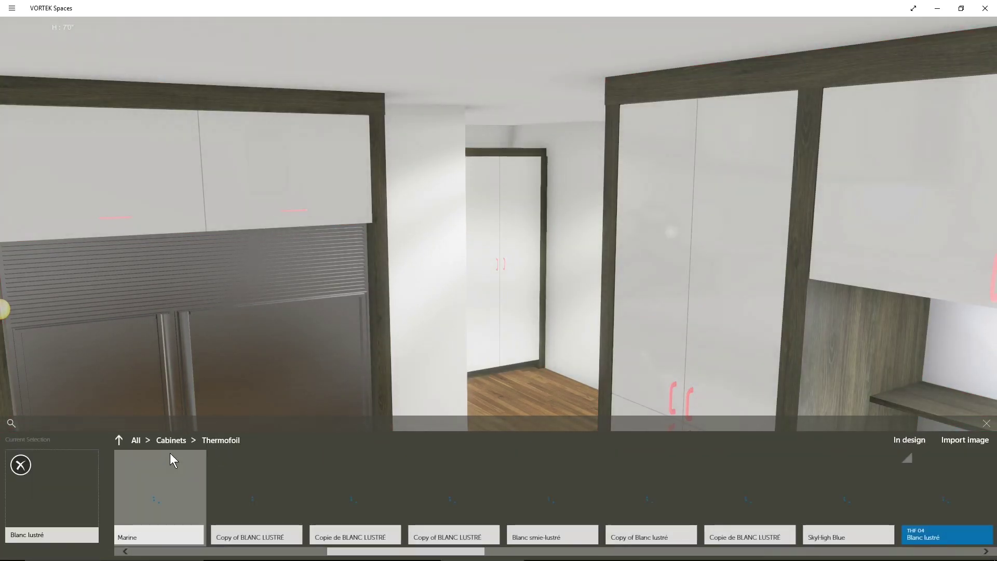
{"action": "left_click", "coordinate": [137, 441]}
{"action": "left_click", "coordinate": [167, 498]}
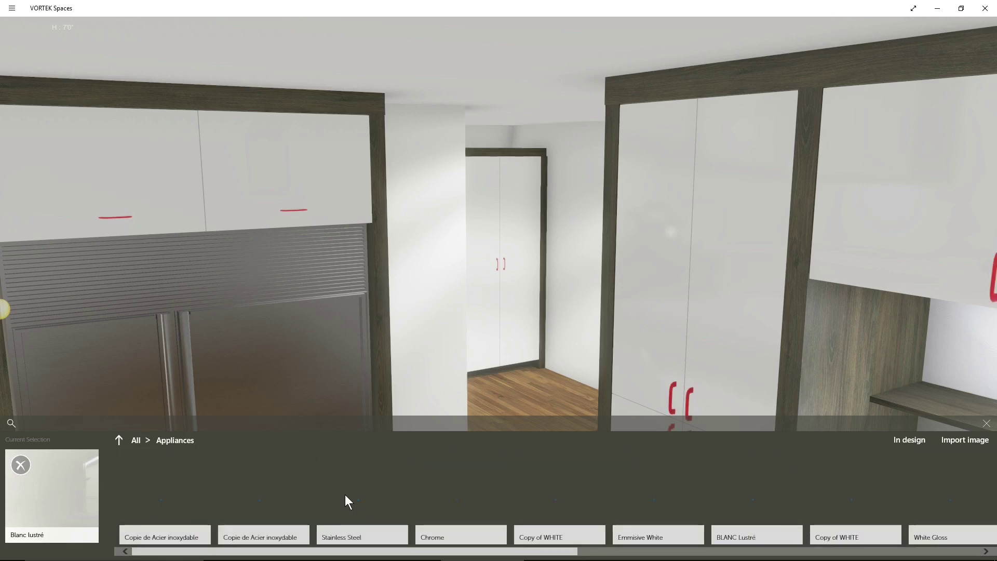
{"action": "left_click", "coordinate": [392, 491]}
{"action": "left_click", "coordinate": [313, 308]}
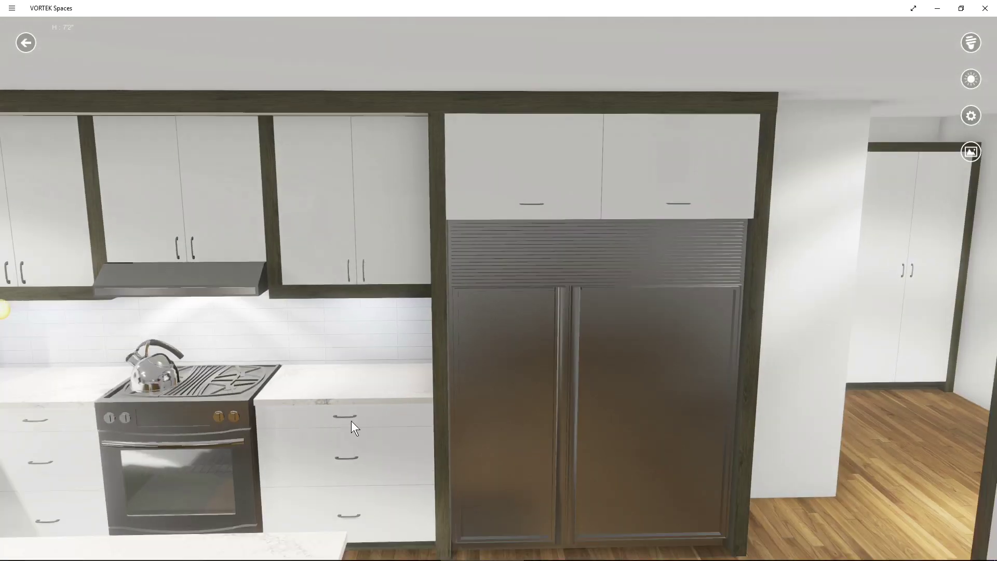
{"action": "left_click", "coordinate": [366, 437]}
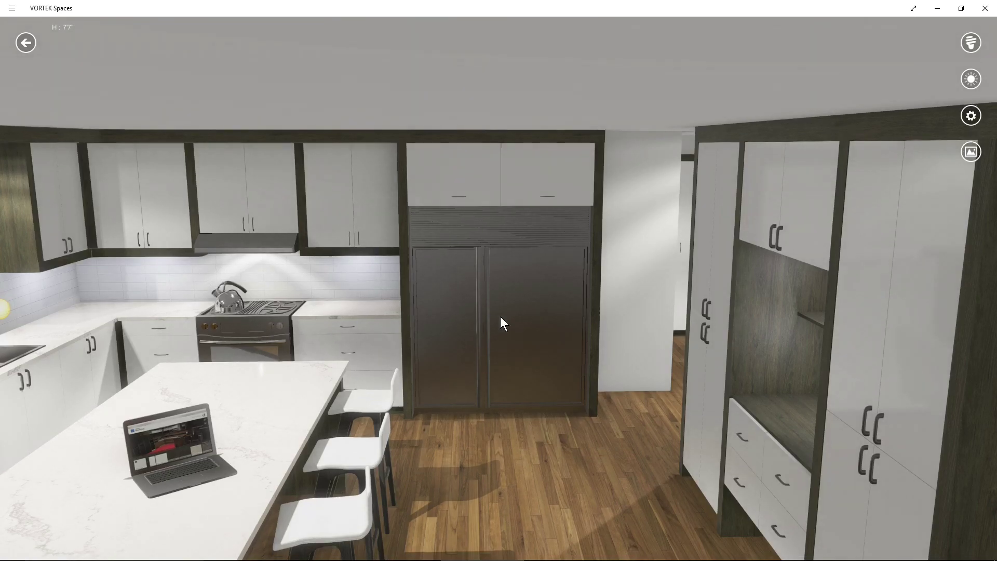
{"action": "left_click", "coordinate": [500, 316]}
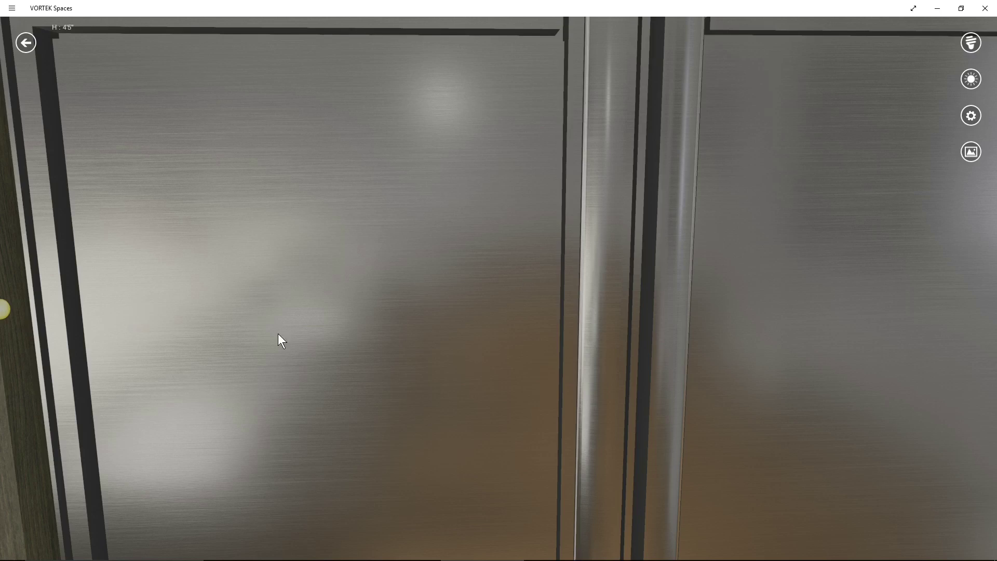
{"action": "left_click_drag", "start_coordinate": [278, 334], "coordinate": [248, 351]}
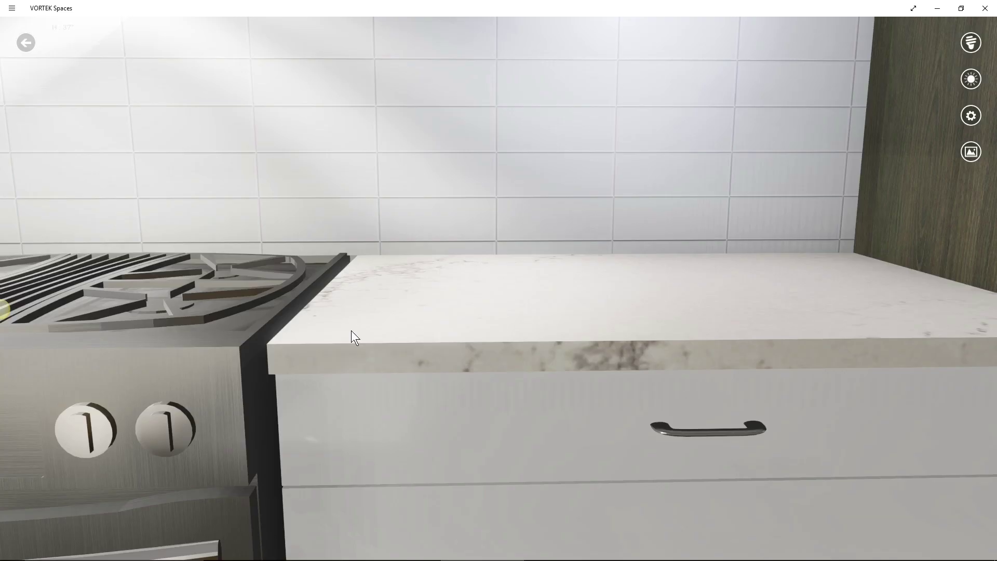
{"action": "left_click", "coordinate": [372, 353]}
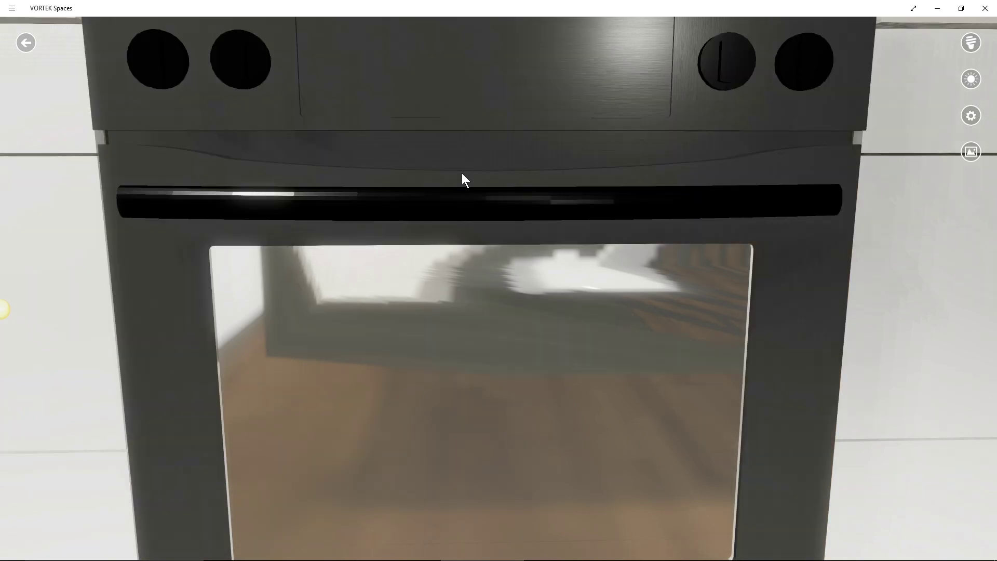
{"action": "left_click", "coordinate": [404, 184]}
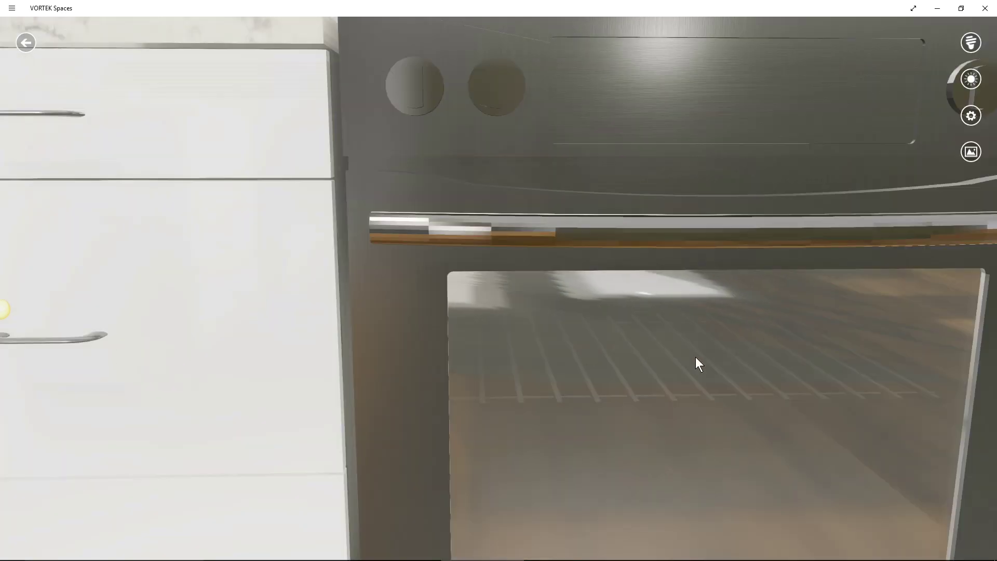
{"action": "left_click", "coordinate": [696, 357]}
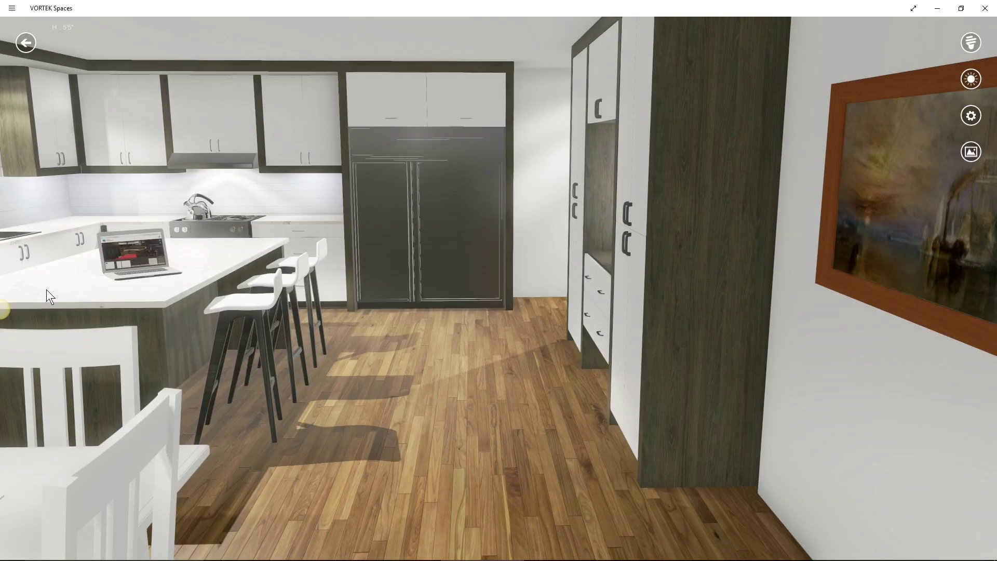
- Paint the dining-area door frame with Benjamin Moore nuage diffus
{"action": "left_click", "coordinate": [52, 287]}
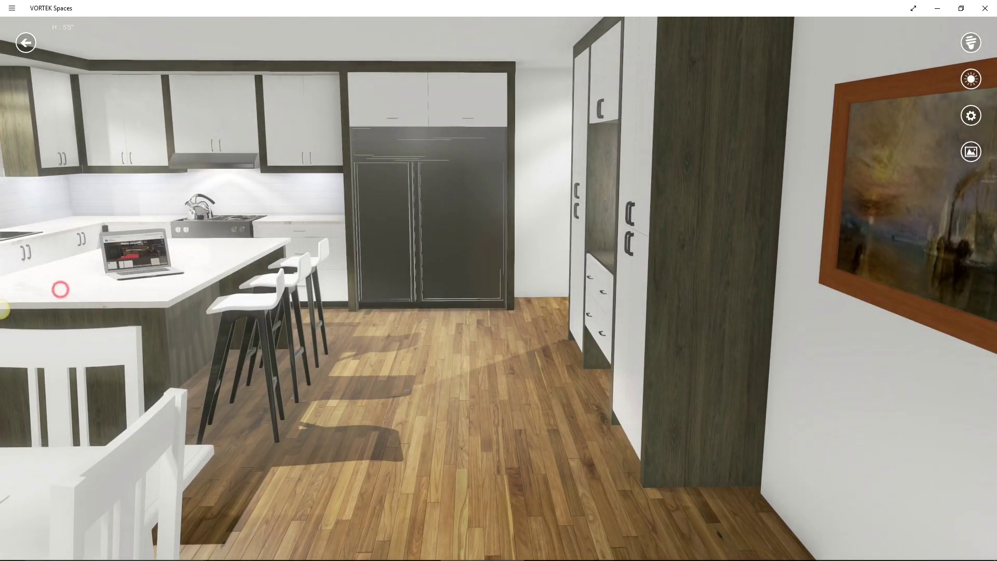
{"action": "left_click", "coordinate": [163, 225]}
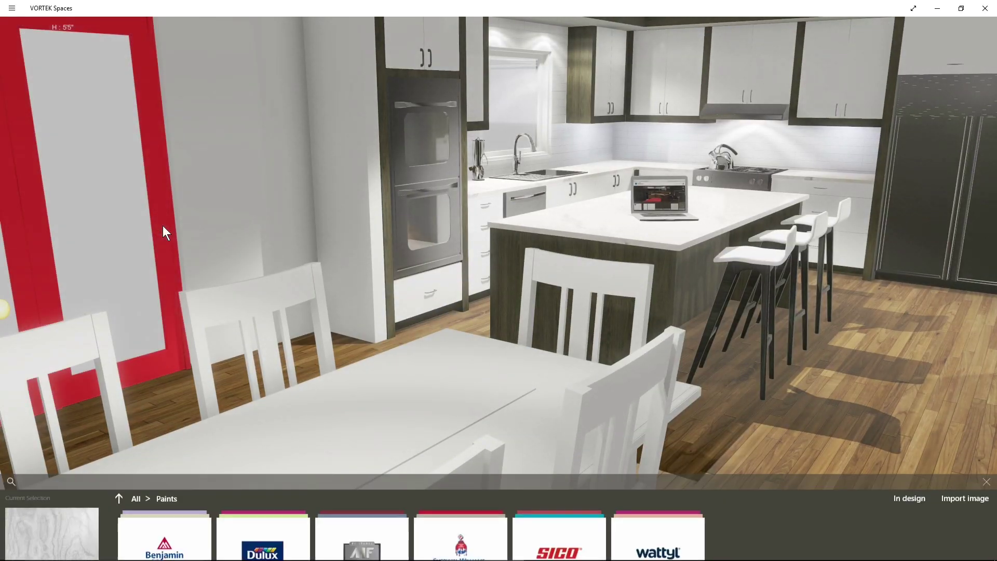
{"action": "left_click", "coordinate": [195, 476]}
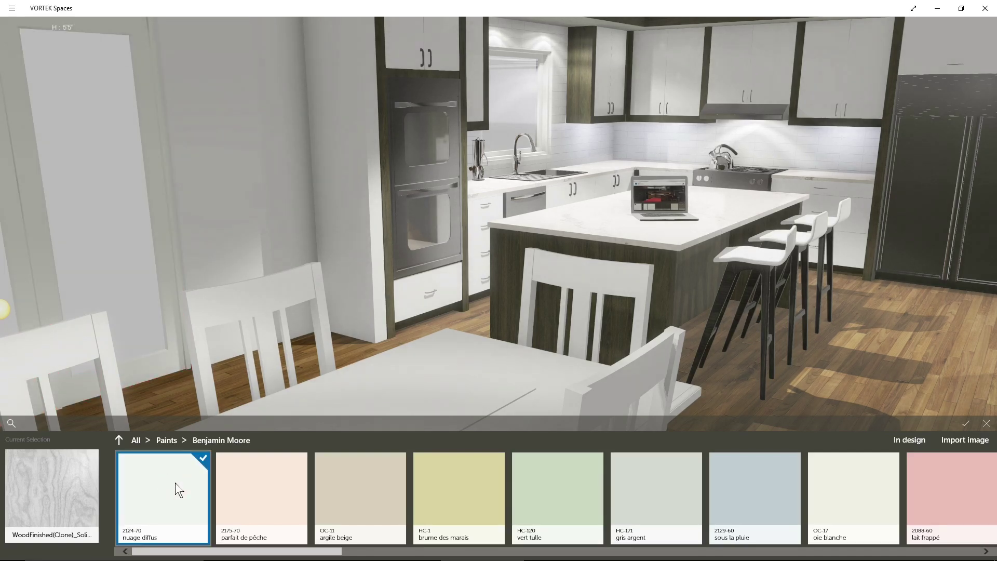
{"action": "left_click", "coordinate": [192, 482]}
- Apply the same Benjamin Moore nuage diffus paint to the adjoining wall surfaces
{"action": "left_click", "coordinate": [270, 173]}
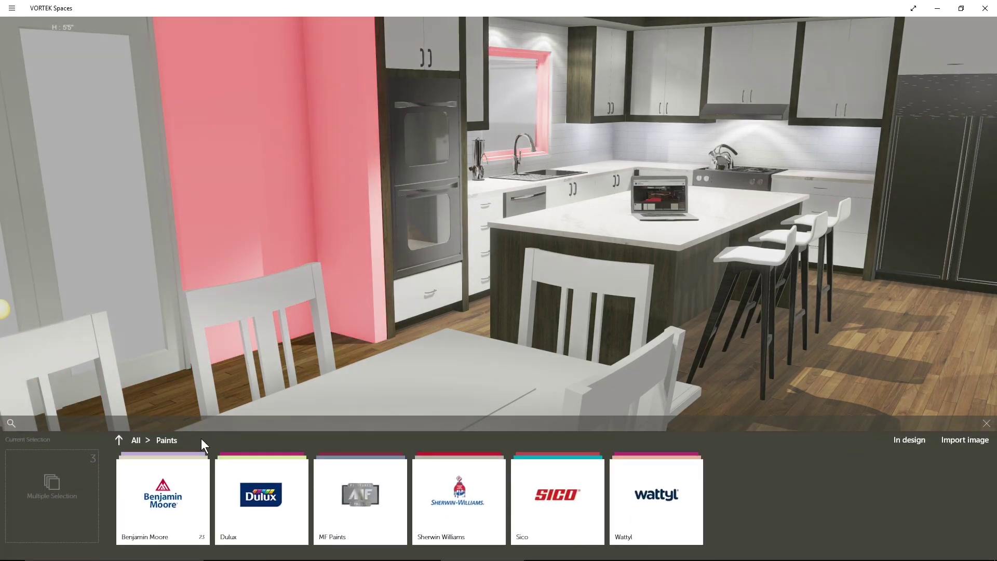
{"action": "left_click", "coordinate": [191, 461]}
{"action": "left_click", "coordinate": [154, 510]}
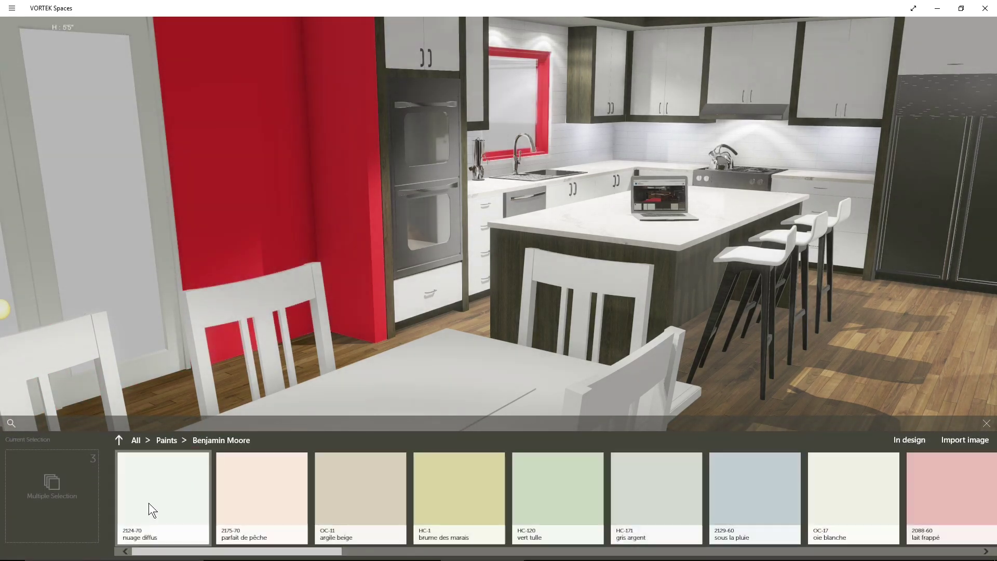
{"action": "left_click", "coordinate": [236, 249]}
{"action": "left_click_drag", "start_coordinate": [236, 249], "coordinate": [390, 295]}
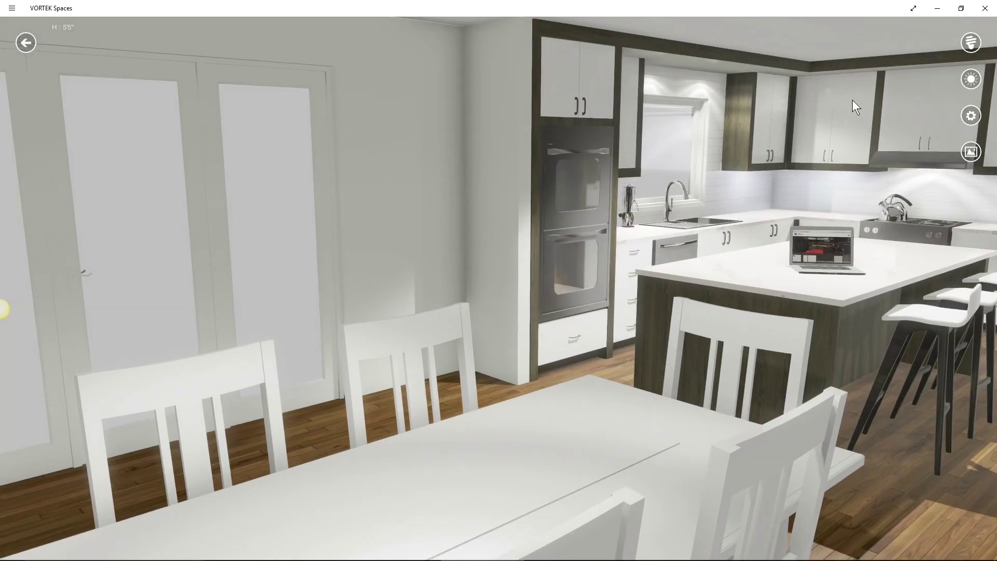
{"action": "left_click", "coordinate": [970, 79]}
- Dim the ambient light and set the sun to direction 284, elevation 23
{"action": "left_click_drag", "start_coordinate": [857, 40], "coordinate": [843, 41]}
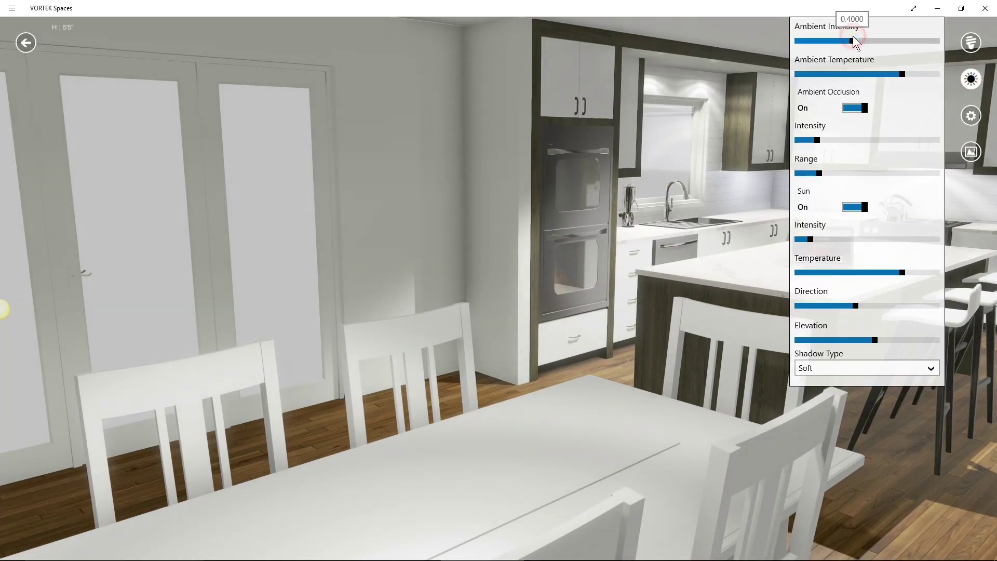
{"action": "left_click", "coordinate": [823, 239]}
{"action": "mouse_move", "coordinate": [855, 305]}
{"action": "left_mouse_down"}
{"action": "mouse_move", "coordinate": [916, 293]}
{"action": "mouse_move", "coordinate": [914, 278]}
{"action": "left_mouse_up"}
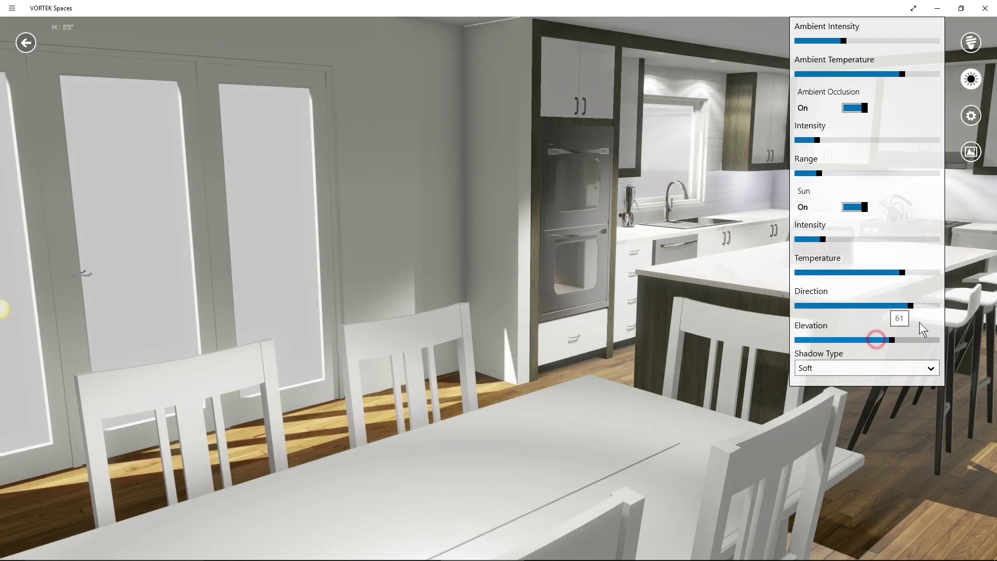
{"action": "left_click_drag", "start_coordinate": [923, 329], "coordinate": [802, 299]}
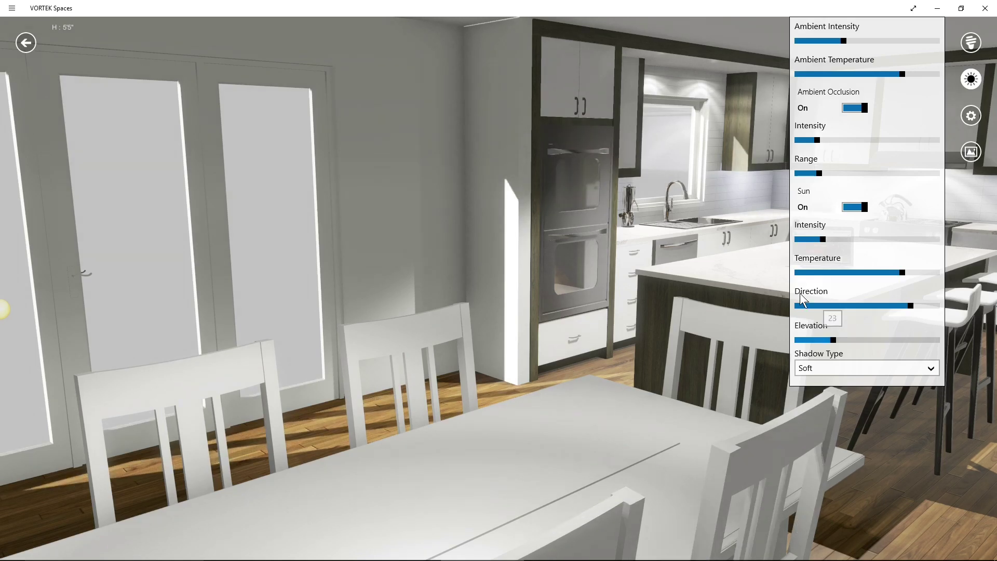
{"action": "left_click_drag", "start_coordinate": [594, 222], "coordinate": [639, 262]}
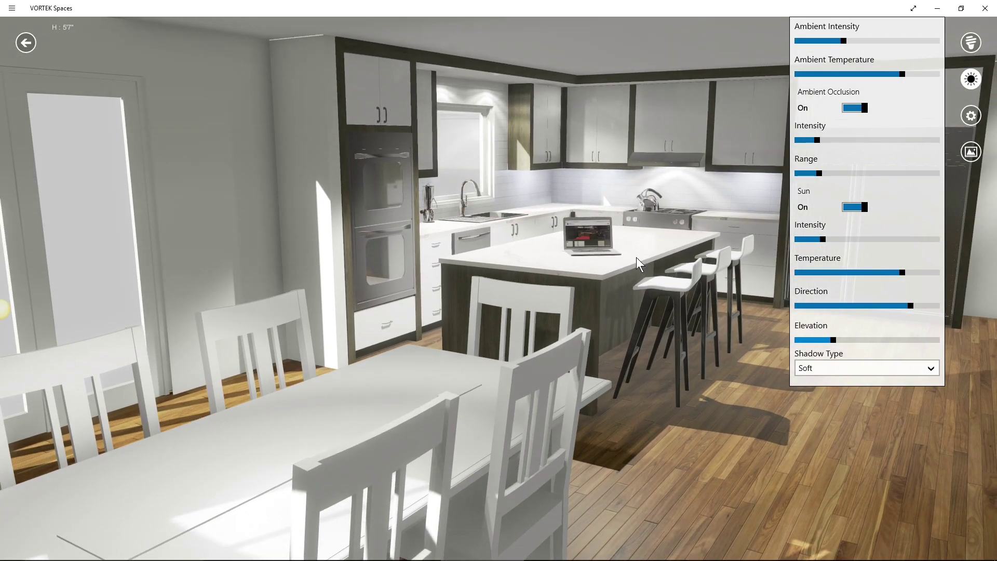
- Make the sun warmer and brighter, elevation 21, direction rotated further toward 322
{"action": "left_click_drag", "start_coordinate": [912, 306], "coordinate": [917, 306]}
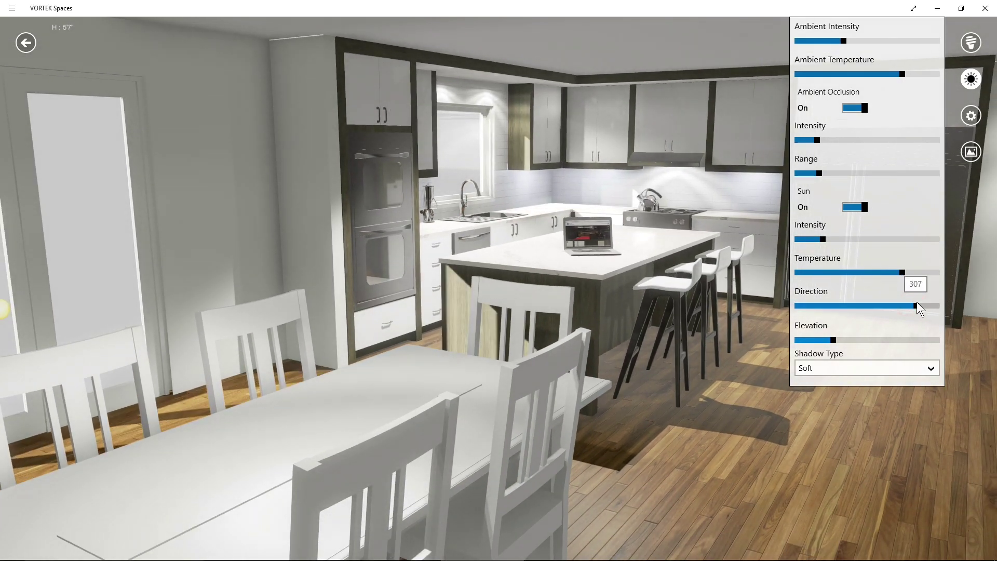
{"action": "left_click_drag", "start_coordinate": [858, 272], "coordinate": [835, 272]}
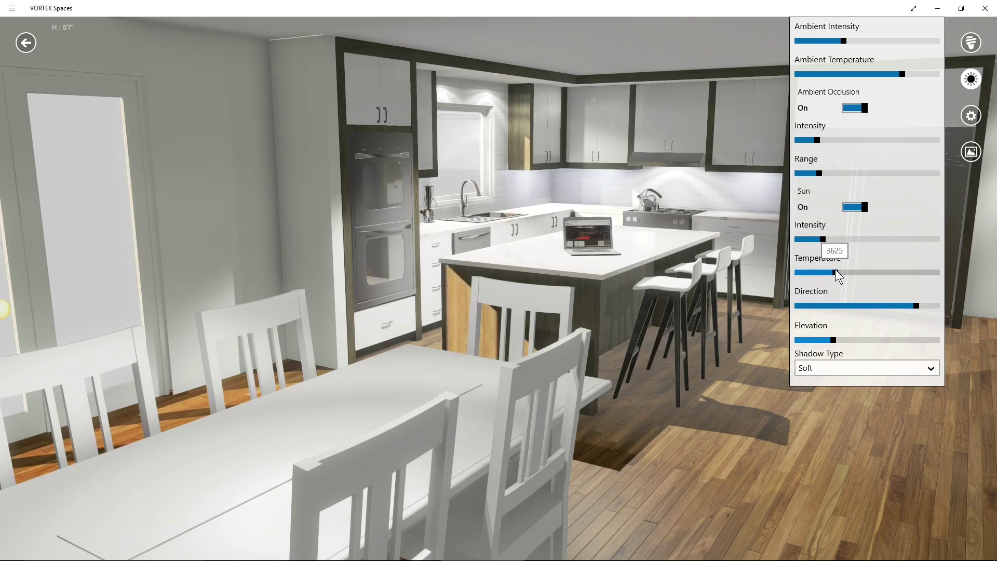
{"action": "left_click", "coordinate": [836, 240]}
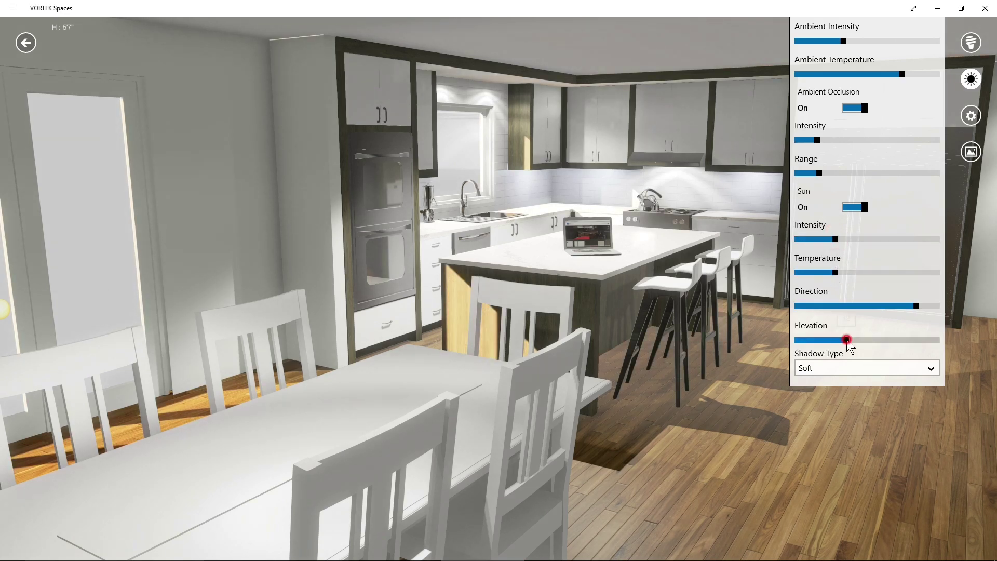
{"action": "left_click_drag", "start_coordinate": [848, 341], "coordinate": [824, 343]}
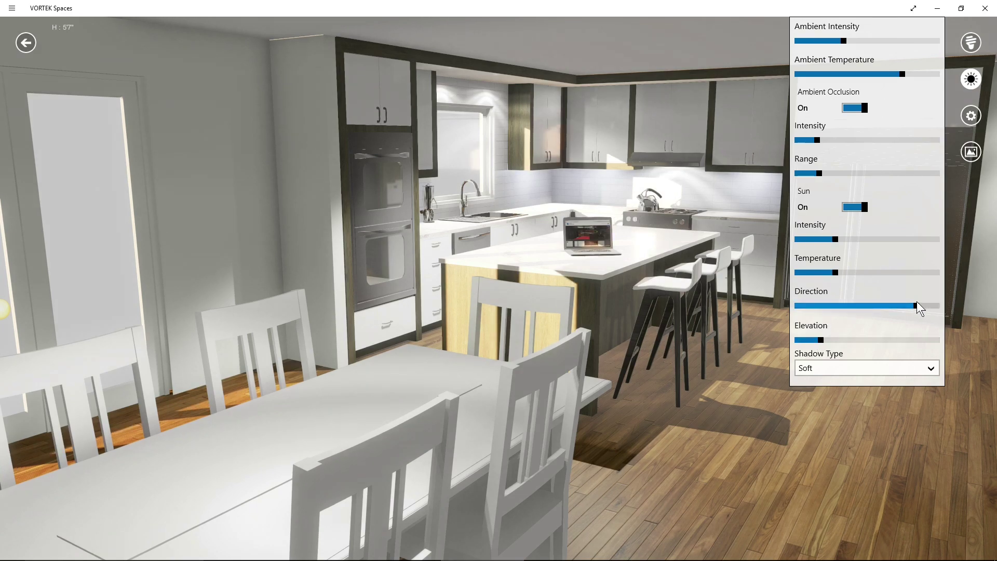
{"action": "mouse_move", "coordinate": [918, 307]}
{"action": "left_mouse_down"}
{"action": "mouse_move", "coordinate": [937, 308]}
{"action": "mouse_move", "coordinate": [923, 308]}
{"action": "left_mouse_up"}
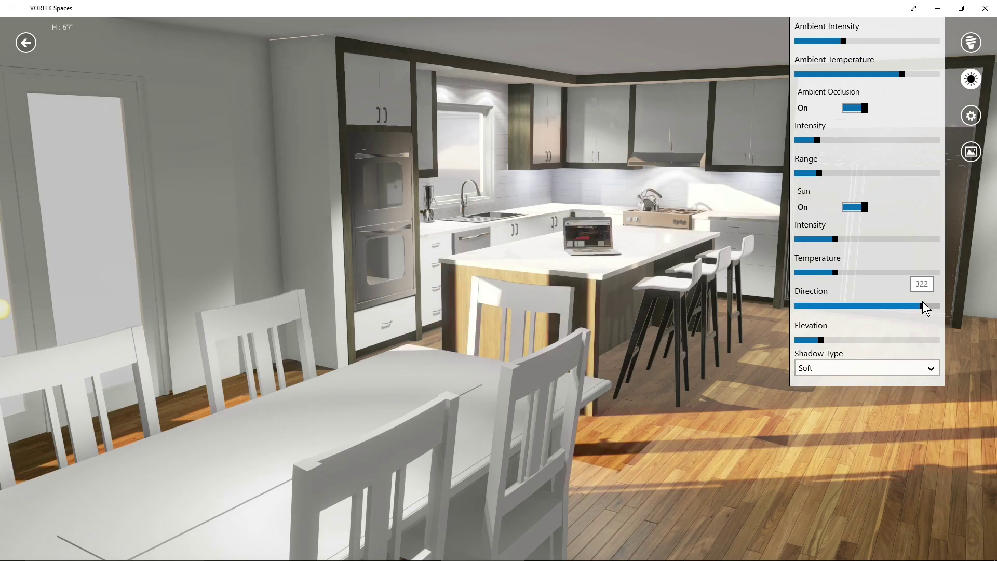
{"action": "left_click_drag", "start_coordinate": [512, 307], "coordinate": [757, 295]}
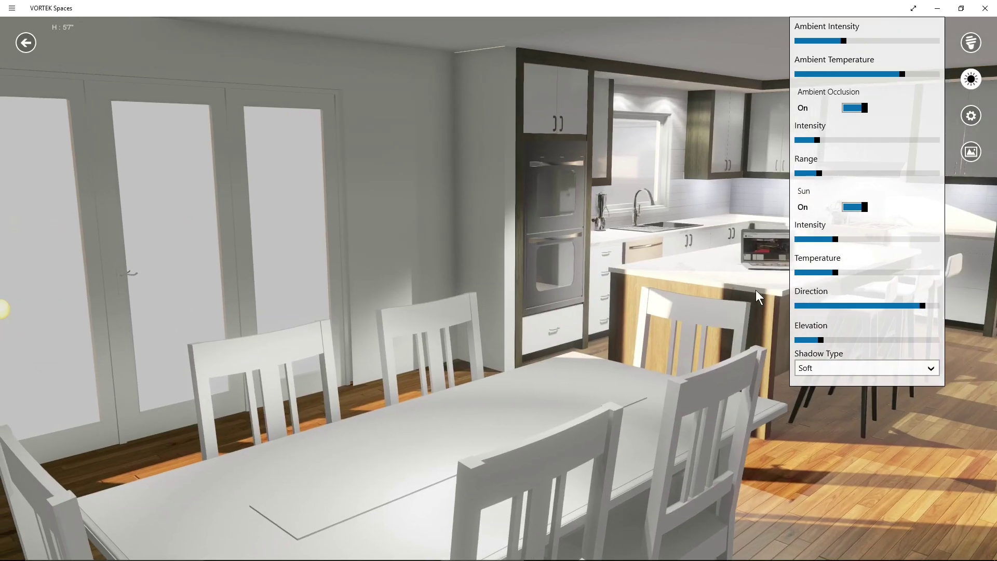
{"action": "left_click", "coordinate": [972, 79]}
- Increase sun shafts intensity and viewing angle, and enable vignetting in the camera effects
{"action": "left_click", "coordinate": [972, 115]}
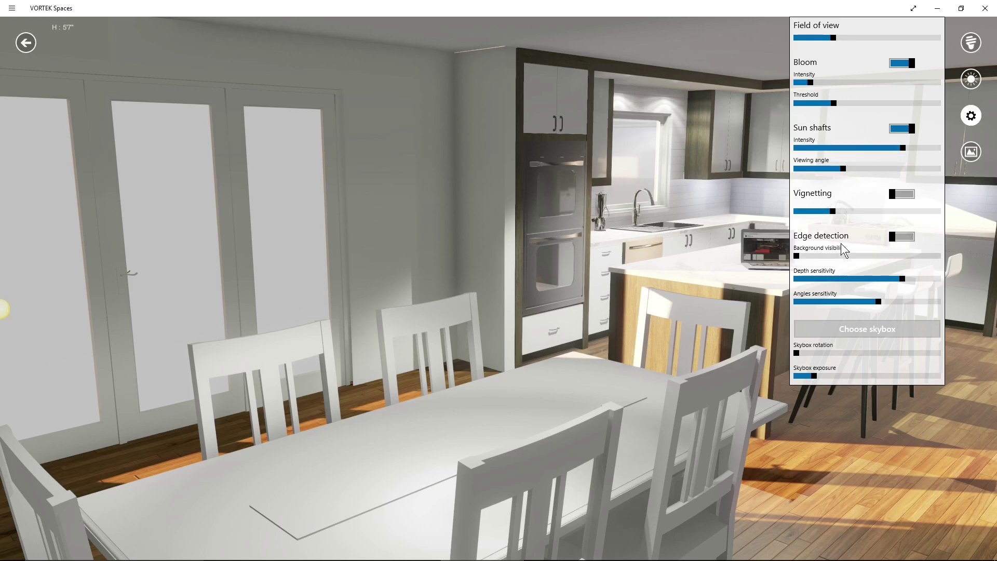
{"action": "left_click_drag", "start_coordinate": [902, 148], "coordinate": [925, 147]}
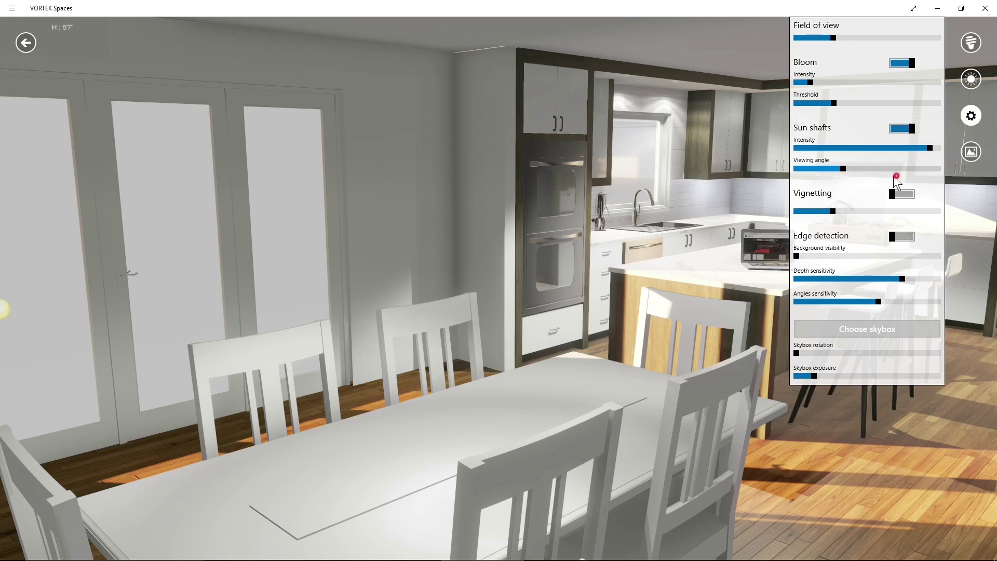
{"action": "left_click", "coordinate": [893, 169]}
{"action": "left_click", "coordinate": [897, 211]}
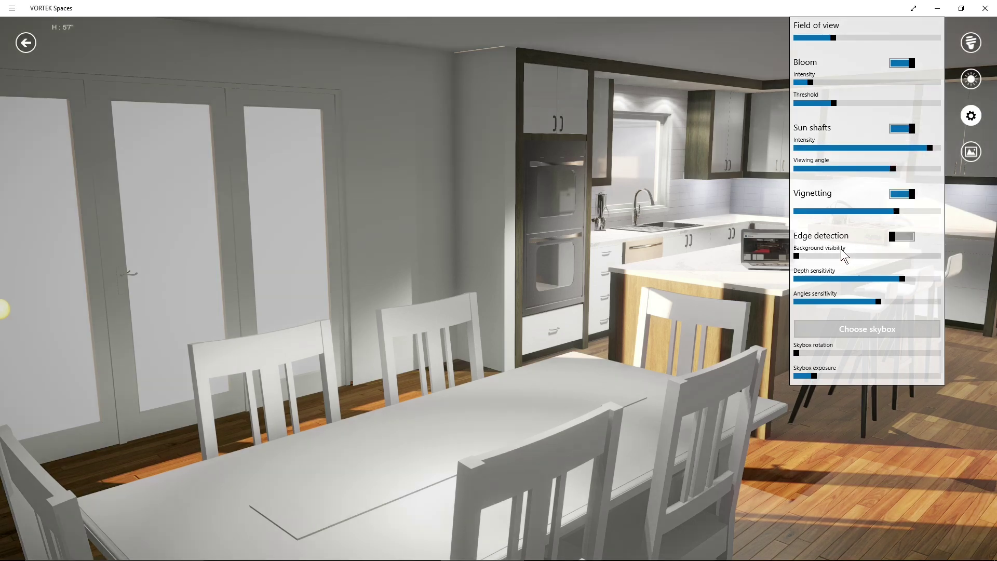
{"action": "left_click", "coordinate": [847, 327]}
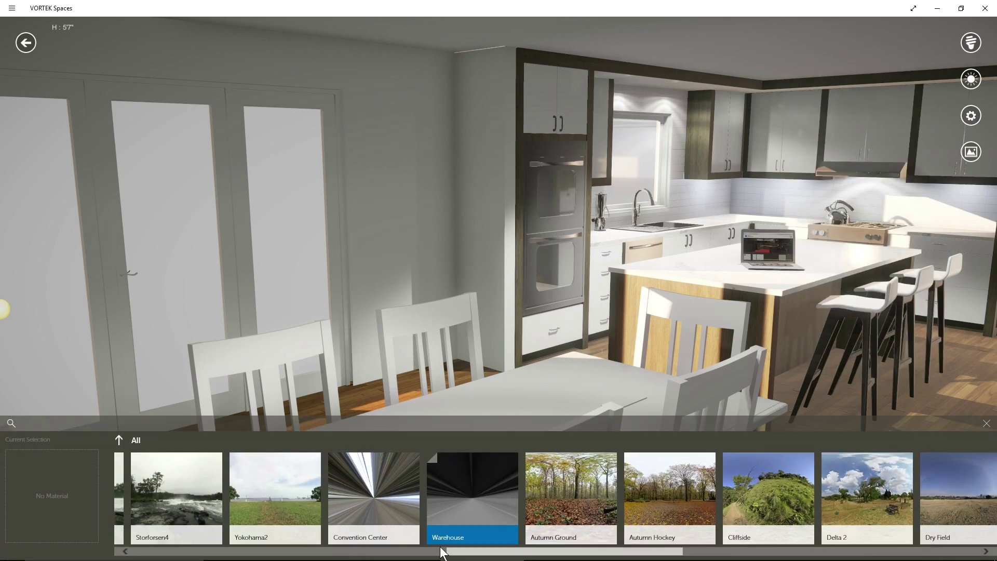
- Set the Sunny Vondelpark skybox as the scenery behind the windows
{"action": "scroll", "coordinate": [625, 550], "scroll_direction": "down", "scroll_amount": 5}
{"action": "left_click", "coordinate": [703, 485]}
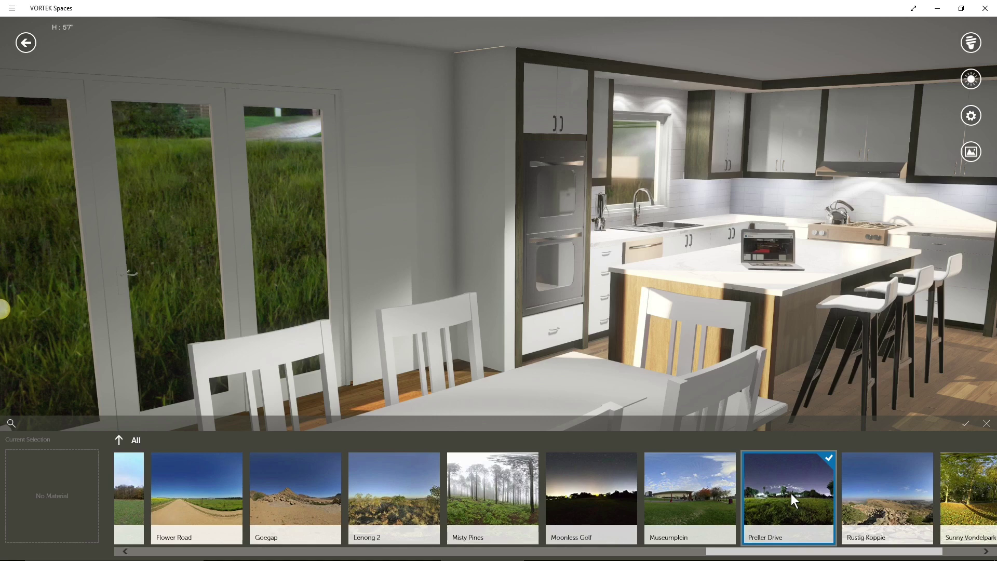
{"action": "left_click", "coordinate": [960, 496]}
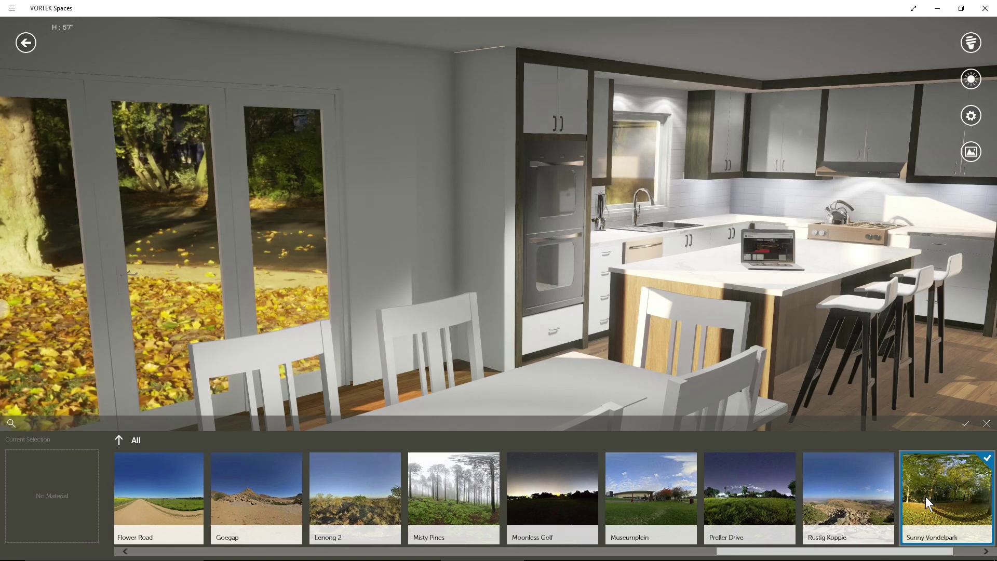
{"action": "mouse_move", "coordinate": [323, 207]}
{"action": "left_mouse_down"}
{"action": "mouse_move", "coordinate": [528, 299]}
{"action": "mouse_move", "coordinate": [358, 219]}
{"action": "mouse_move", "coordinate": [43, 155]}
{"action": "left_mouse_up"}
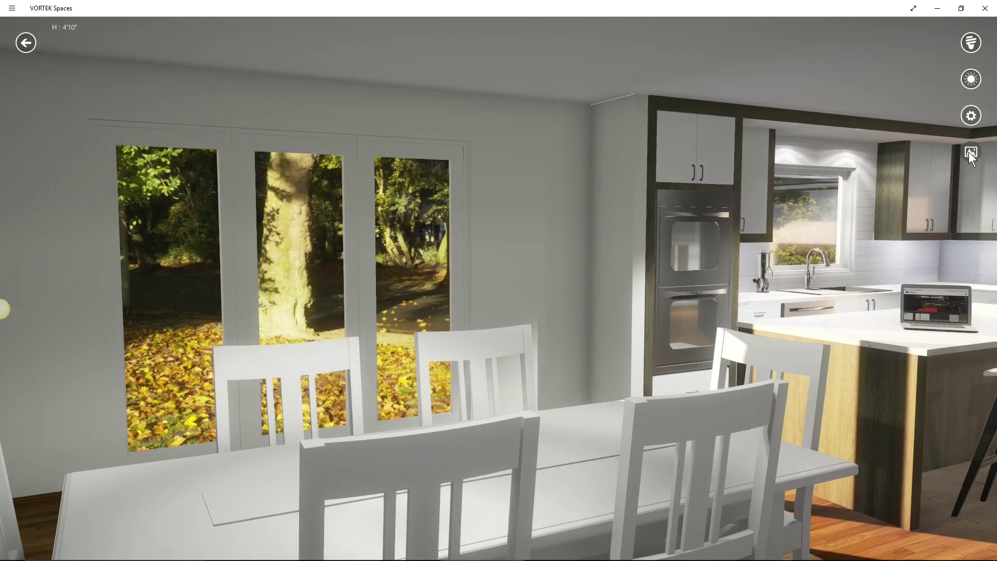
- Rotate the skybox to about 206 so lawn shows, then bring up the viewpoints panel
{"action": "left_click", "coordinate": [969, 153]}
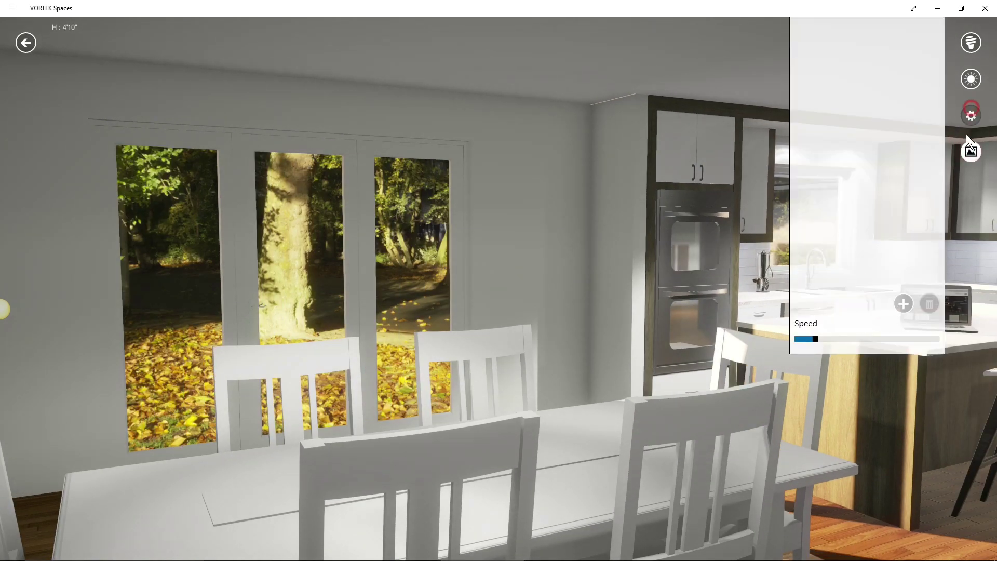
{"action": "left_click_drag", "start_coordinate": [800, 353], "coordinate": [889, 351]}
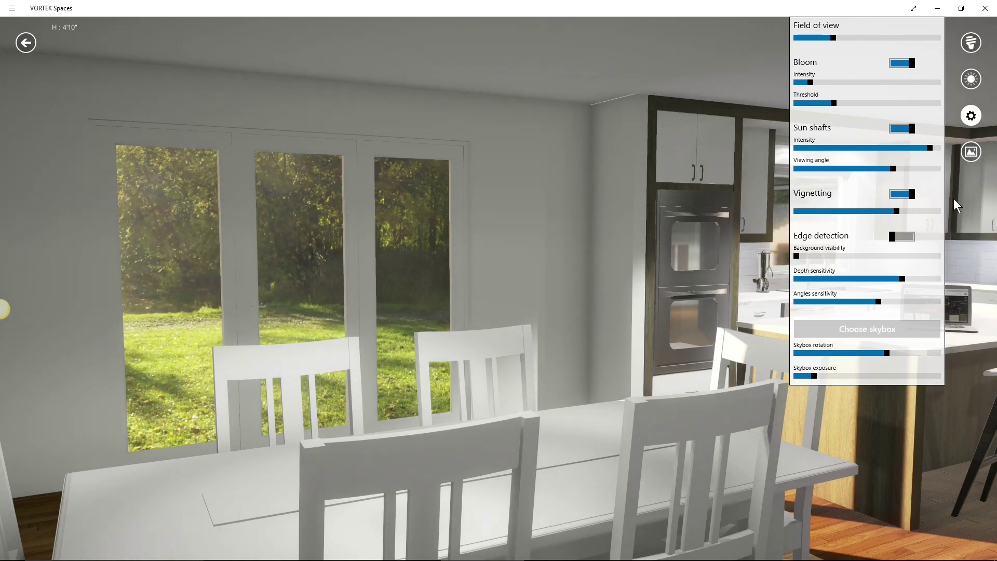
{"action": "left_click", "coordinate": [973, 117]}
{"action": "left_click", "coordinate": [973, 153]}
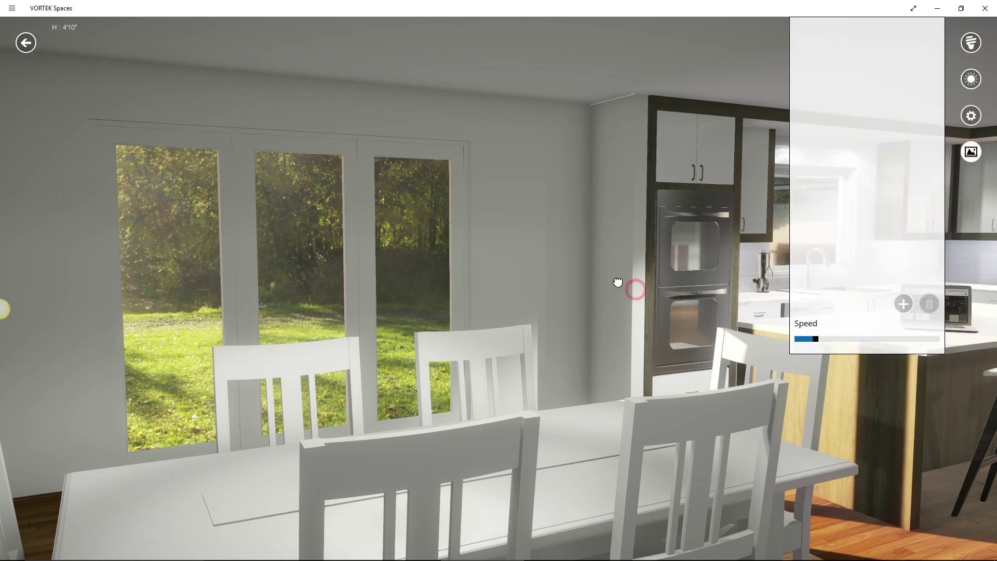
- Save Viewpoint 00 of the kitchen island and Viewpoint 01 of the hallway cabinets
{"action": "left_click_drag", "start_coordinate": [618, 282], "coordinate": [343, 274]}
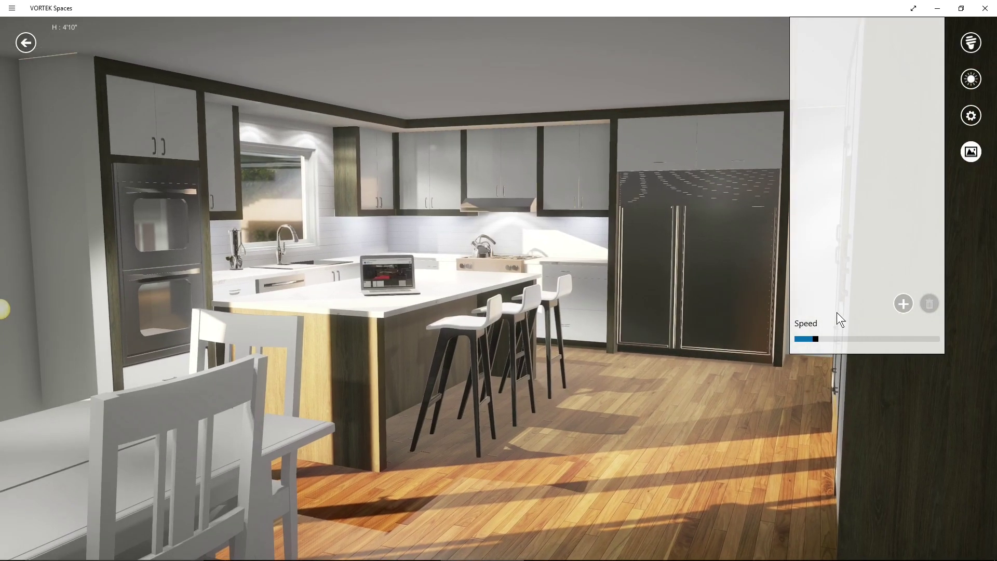
{"action": "left_click", "coordinate": [904, 304]}
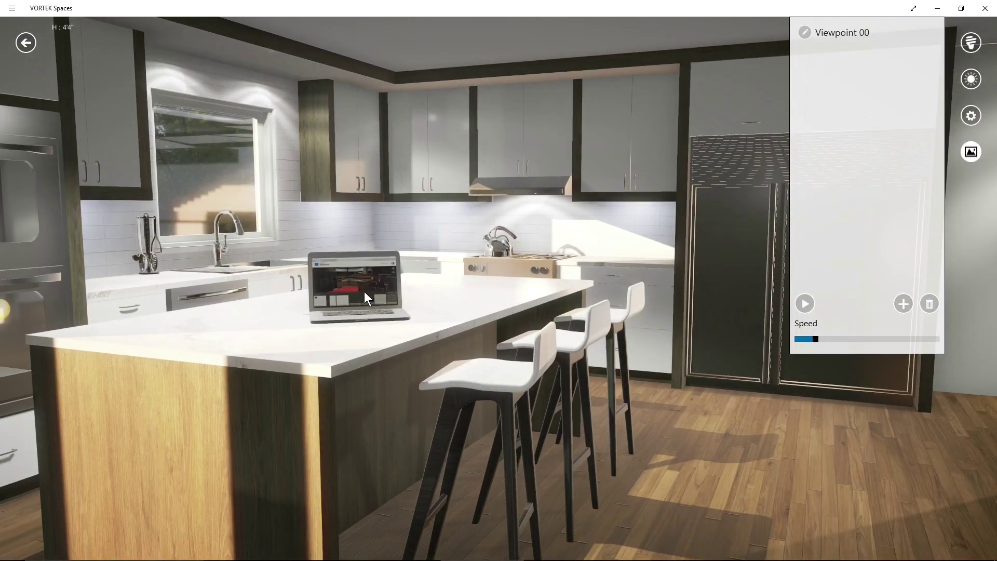
{"action": "left_click_drag", "start_coordinate": [365, 299], "coordinate": [549, 363]}
{"action": "left_click_drag", "start_coordinate": [534, 272], "coordinate": [55, 206]}
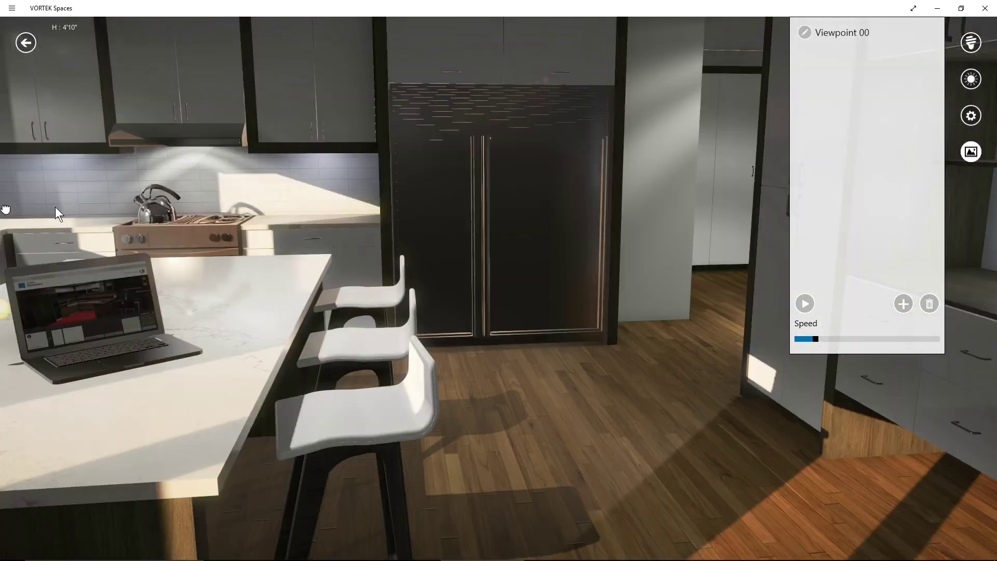
{"action": "left_click_drag", "start_coordinate": [484, 225], "coordinate": [385, 286]}
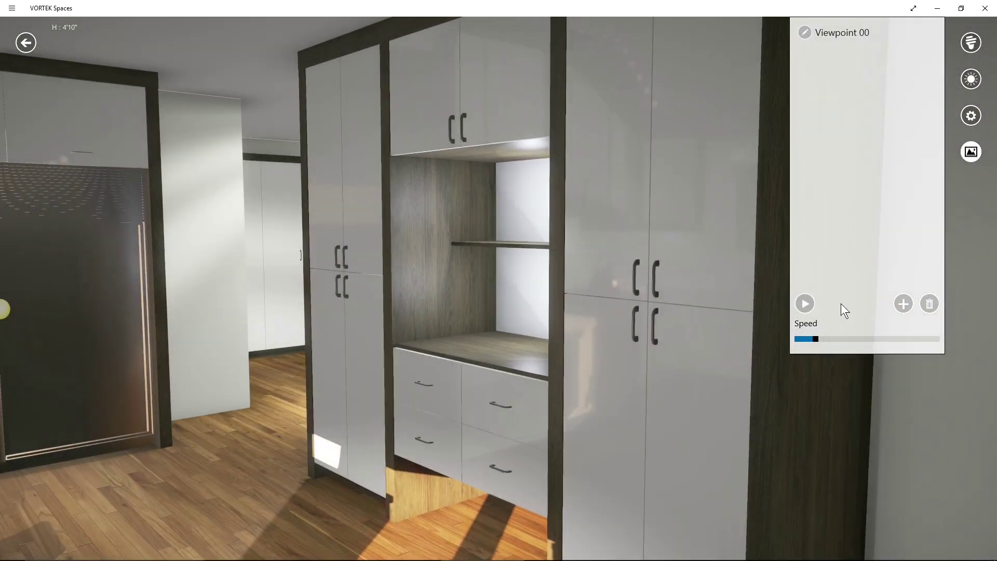
{"action": "left_click", "coordinate": [903, 304]}
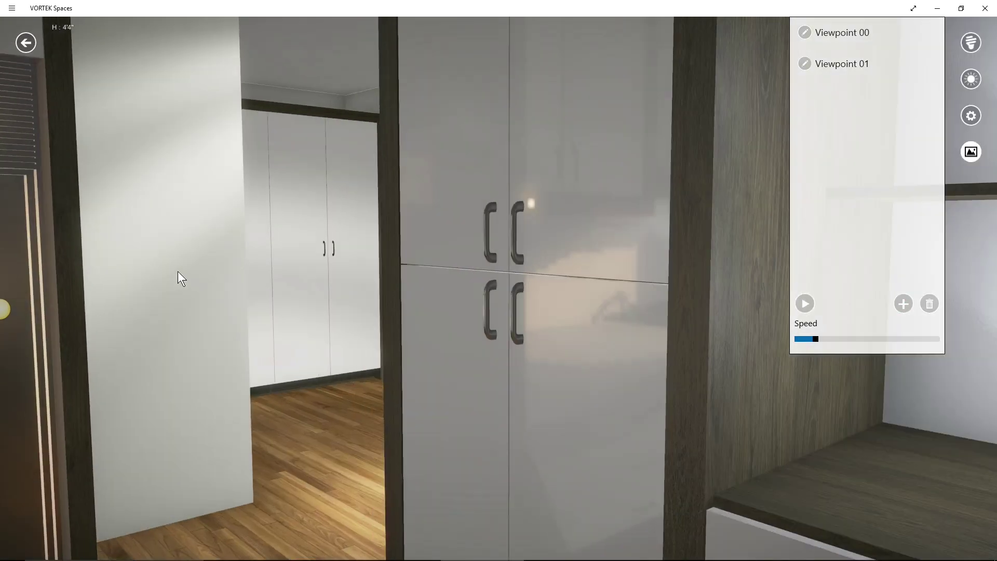
- Save Viewpoint 02 of the hallway glass door and Viewpoint 03 of the white closet
{"action": "left_click", "coordinate": [364, 238]}
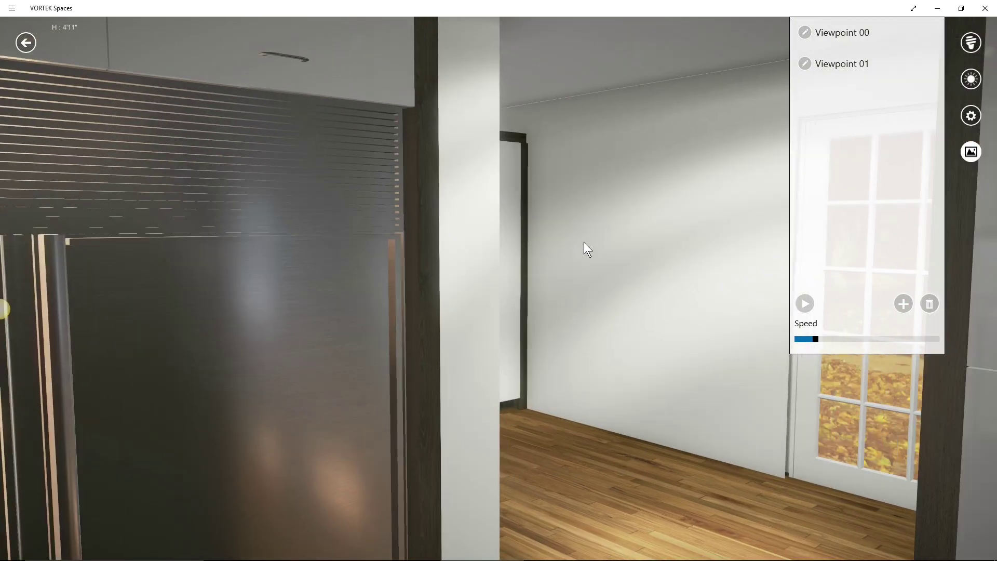
{"action": "left_click_drag", "start_coordinate": [583, 241], "coordinate": [571, 235]}
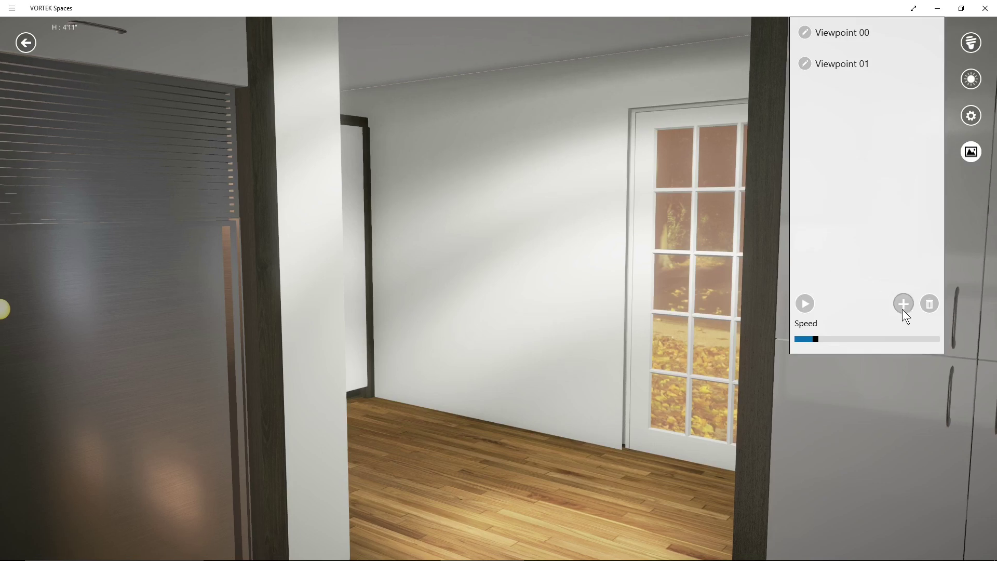
{"action": "left_click", "coordinate": [903, 304]}
{"action": "left_click_drag", "start_coordinate": [579, 118], "coordinate": [239, 245]}
{"action": "left_click", "coordinate": [105, 267]}
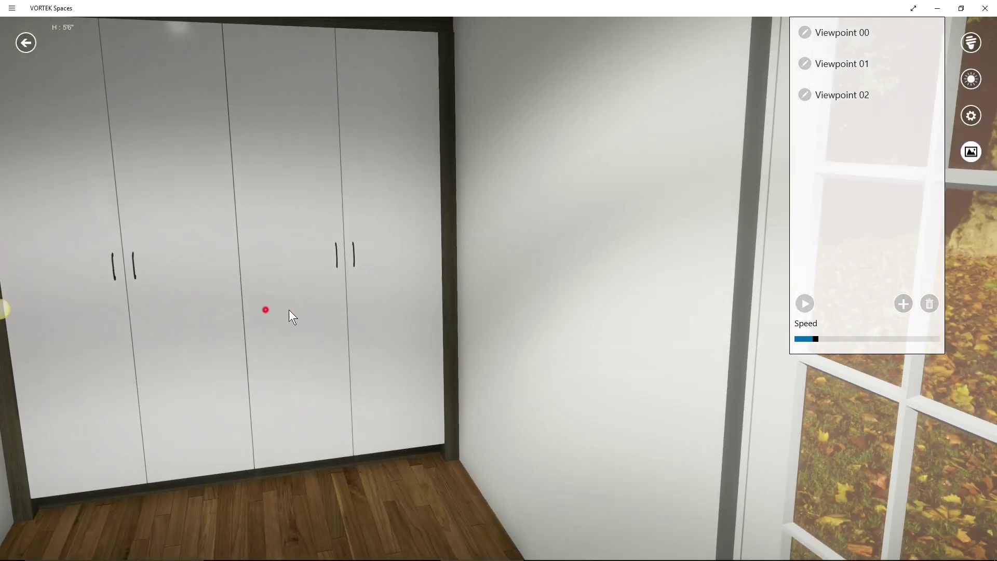
{"action": "mouse_move", "coordinate": [543, 310]}
{"action": "left_mouse_down"}
{"action": "mouse_move", "coordinate": [510, 349]}
{"action": "mouse_move", "coordinate": [702, 319]}
{"action": "left_mouse_up"}
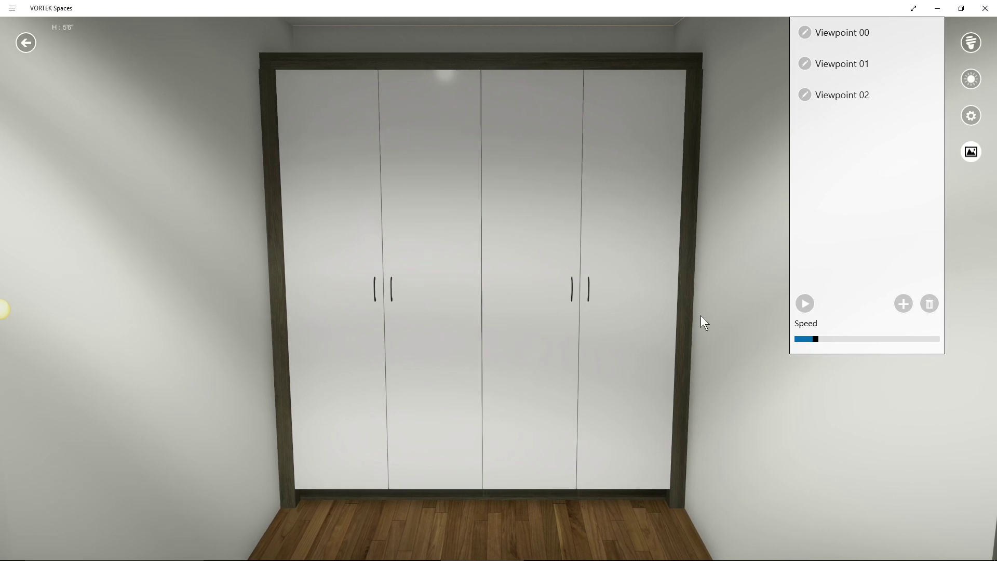
{"action": "left_click", "coordinate": [903, 304]}
- Save Viewpoint 04 facing the kitchen counters, window and stove
{"action": "mouse_move", "coordinate": [35, 283]}
{"action": "left_mouse_down"}
{"action": "mouse_move", "coordinate": [311, 279]}
{"action": "mouse_move", "coordinate": [108, 303]}
{"action": "left_mouse_up"}
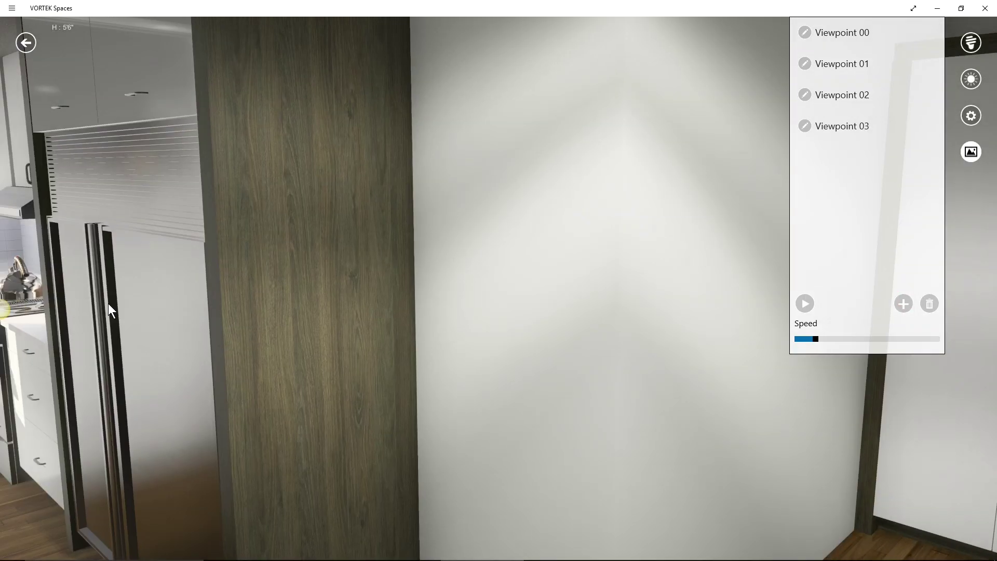
{"action": "left_click_drag", "start_coordinate": [430, 278], "coordinate": [345, 254]}
{"action": "scroll", "coordinate": [344, 254], "scroll_direction": "up", "scroll_amount": 3}
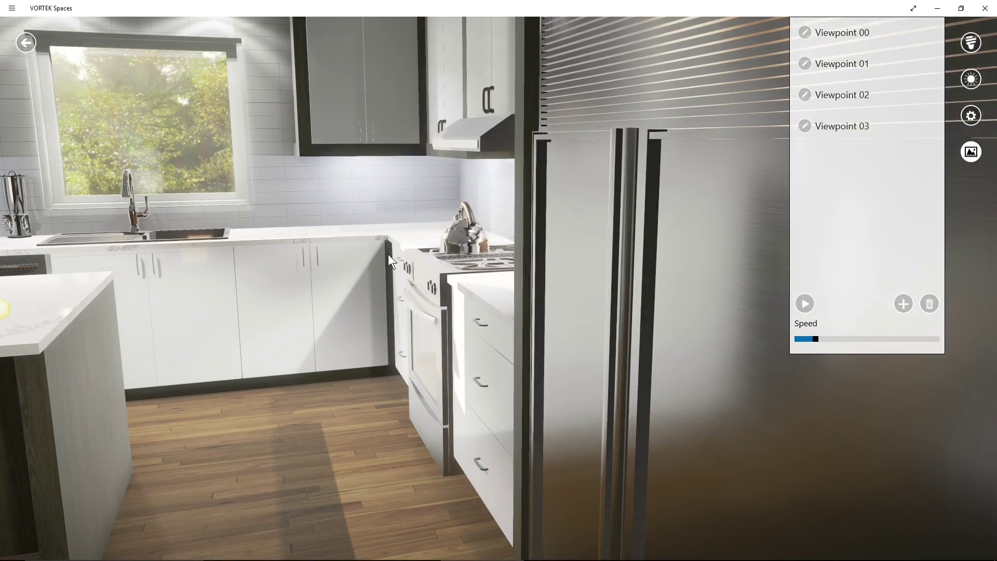
{"action": "scroll", "coordinate": [473, 217], "scroll_direction": "up", "scroll_amount": 3}
{"action": "scroll", "coordinate": [467, 213], "scroll_direction": "up", "scroll_amount": 2}
{"action": "left_click_drag", "start_coordinate": [441, 163], "coordinate": [459, 157]}
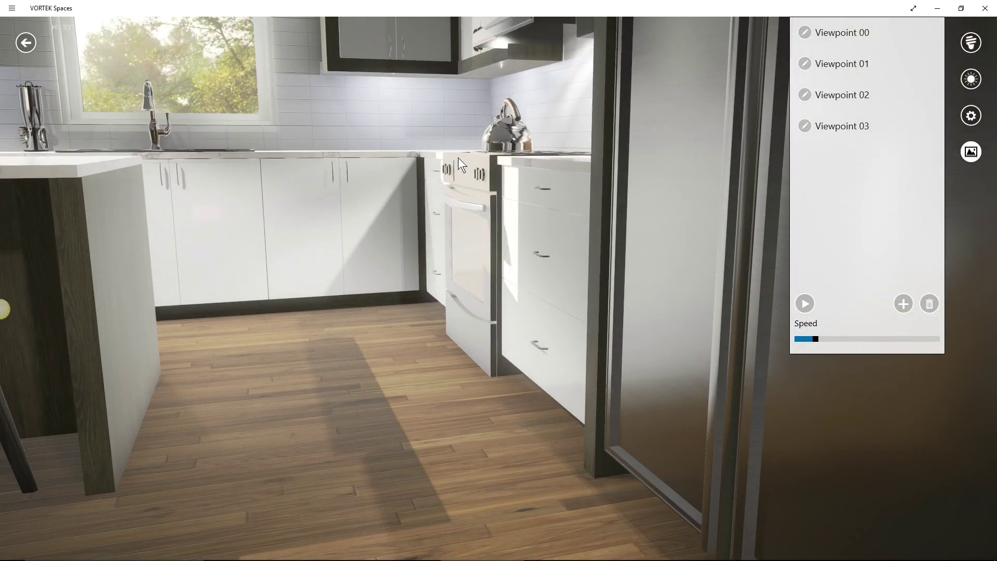
{"action": "left_click", "coordinate": [904, 303]}
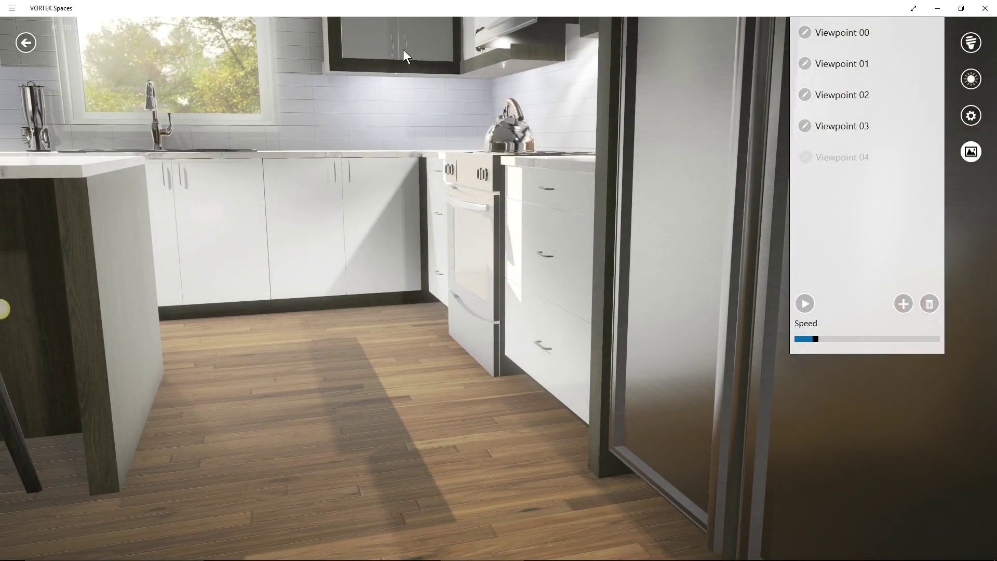
{"action": "scroll", "coordinate": [418, 78], "scroll_direction": "up", "scroll_amount": 3}
{"action": "scroll", "coordinate": [525, 320], "scroll_direction": "up", "scroll_amount": 2}
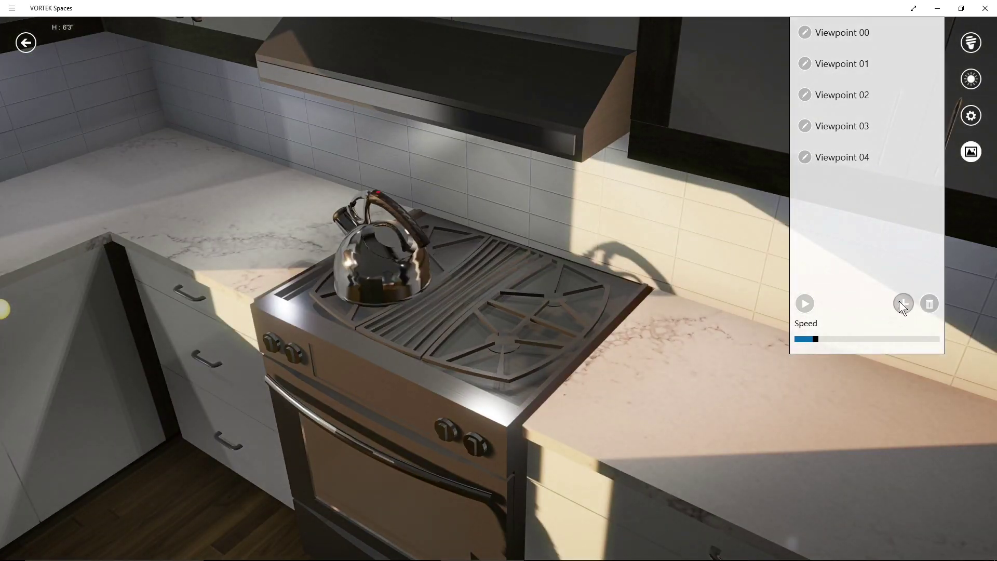
- Save Viewpoints 05 (stove), 06 (sink and window) and 07 (cabinet corridor)
{"action": "left_click", "coordinate": [902, 303]}
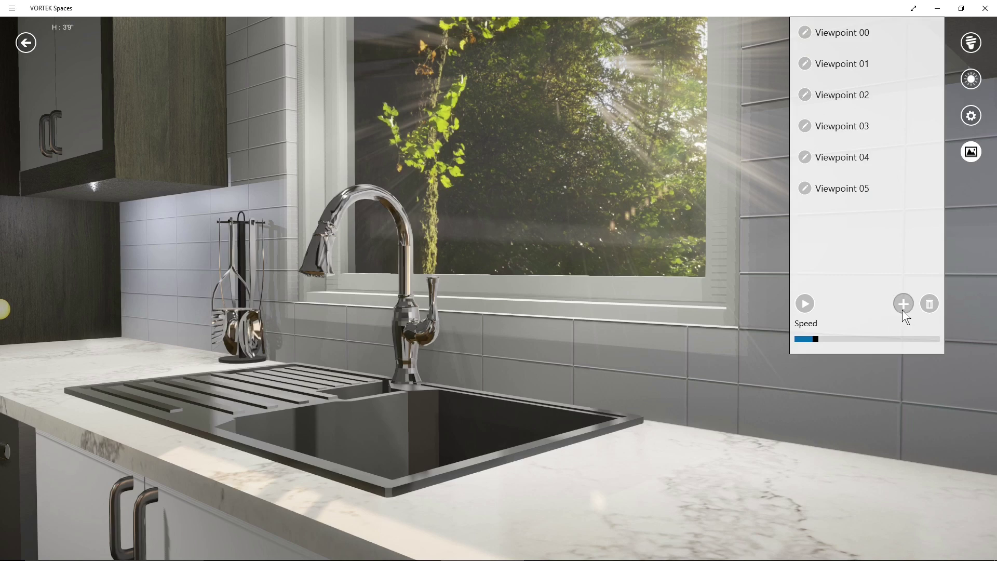
{"action": "left_click", "coordinate": [902, 307]}
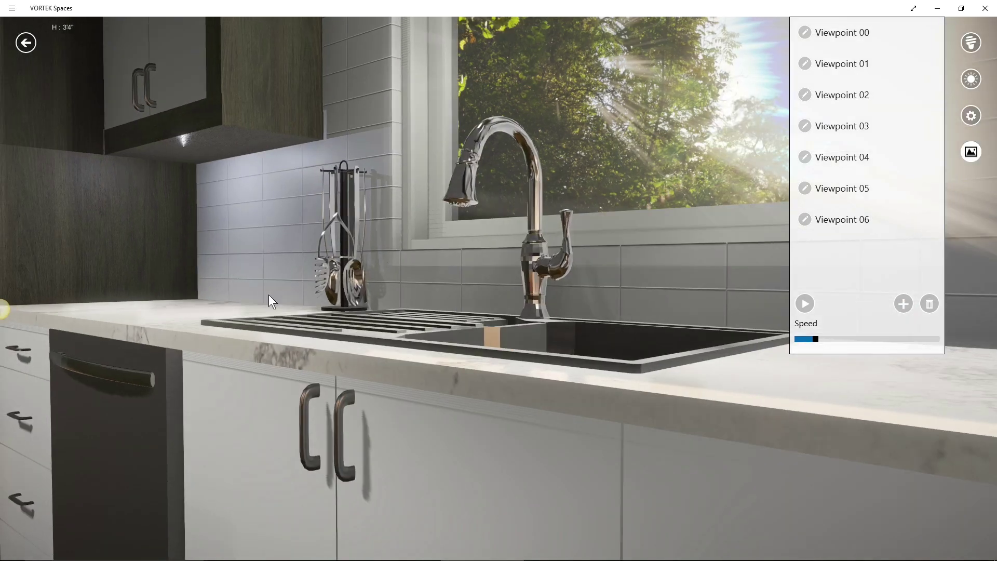
{"action": "left_click_drag", "start_coordinate": [269, 301], "coordinate": [491, 340]}
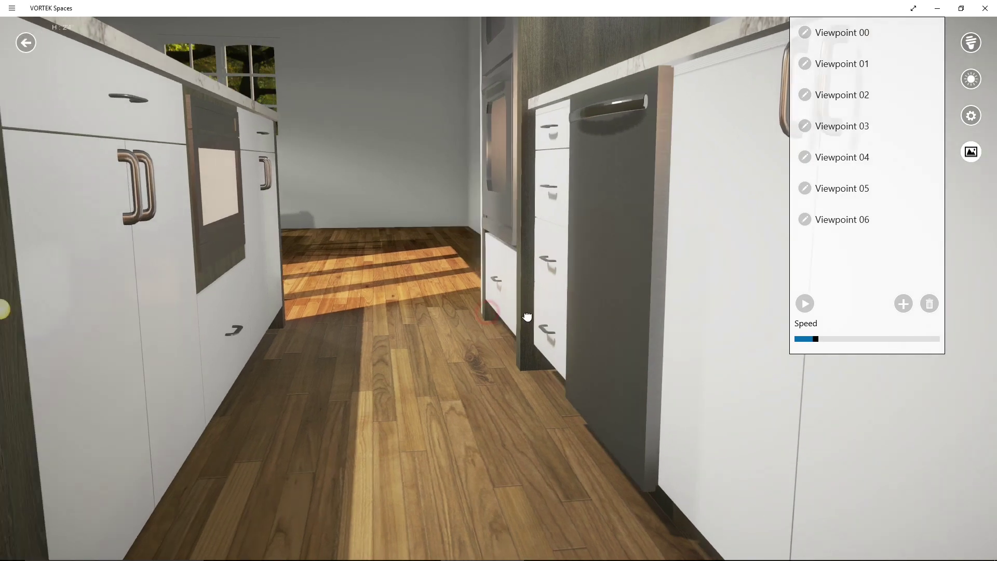
{"action": "left_click_drag", "start_coordinate": [509, 314], "coordinate": [544, 316]}
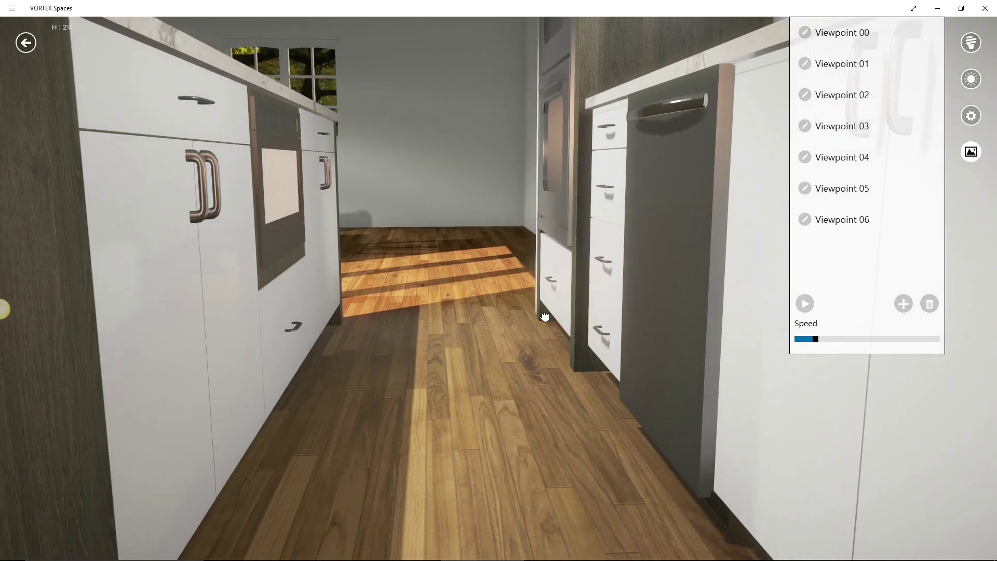
{"action": "left_click", "coordinate": [903, 304]}
- Save Viewpoint 08 as a wide kitchen view from the dining area
{"action": "key", "text": "Up"}
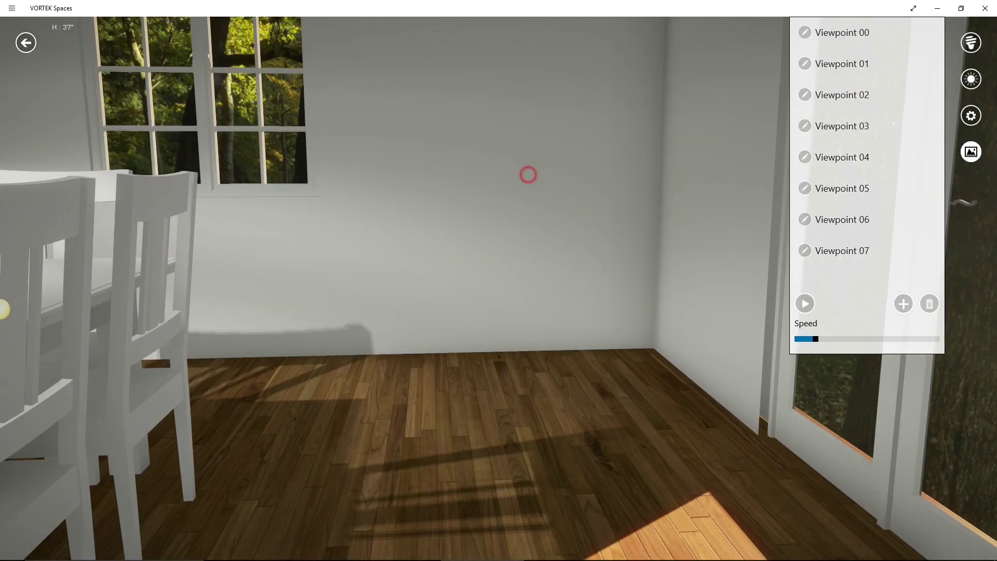
{"action": "left_click_drag", "start_coordinate": [534, 254], "coordinate": [184, 256]}
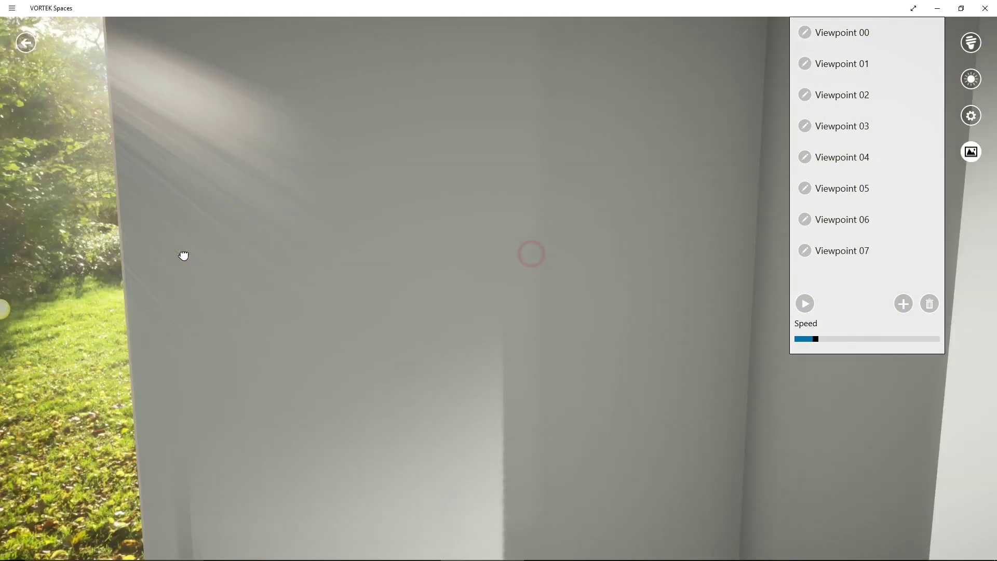
{"action": "key", "text": "Down"}
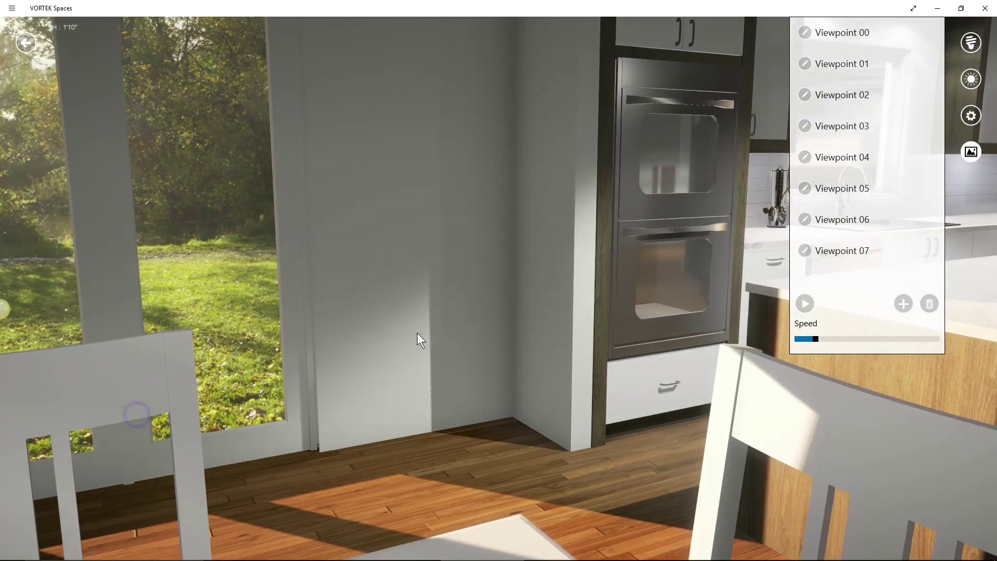
{"action": "mouse_move", "coordinate": [417, 332]}
{"action": "left_mouse_down"}
{"action": "mouse_move", "coordinate": [656, 283]}
{"action": "mouse_move", "coordinate": [263, 362]}
{"action": "left_mouse_up"}
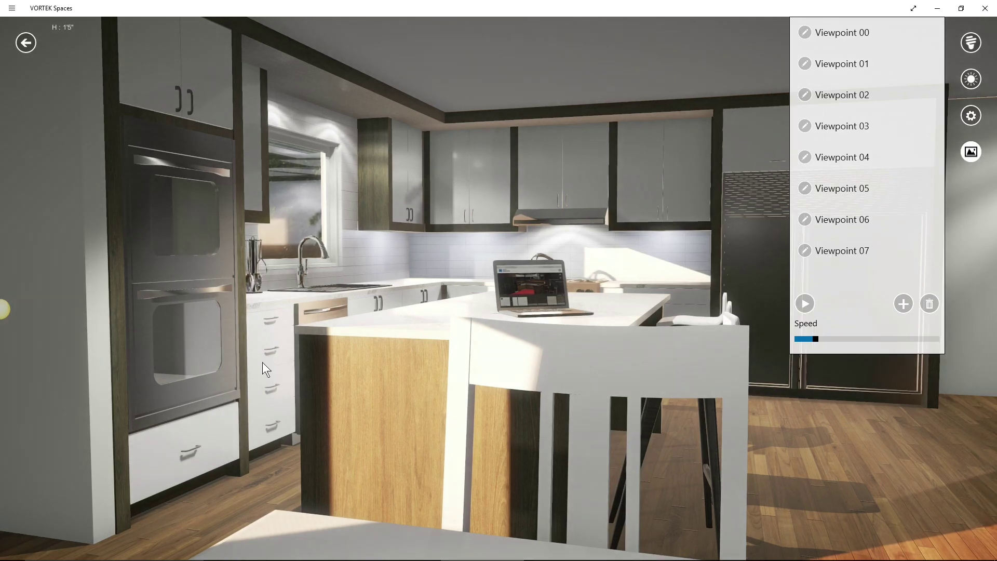
{"action": "left_click", "coordinate": [903, 304]}
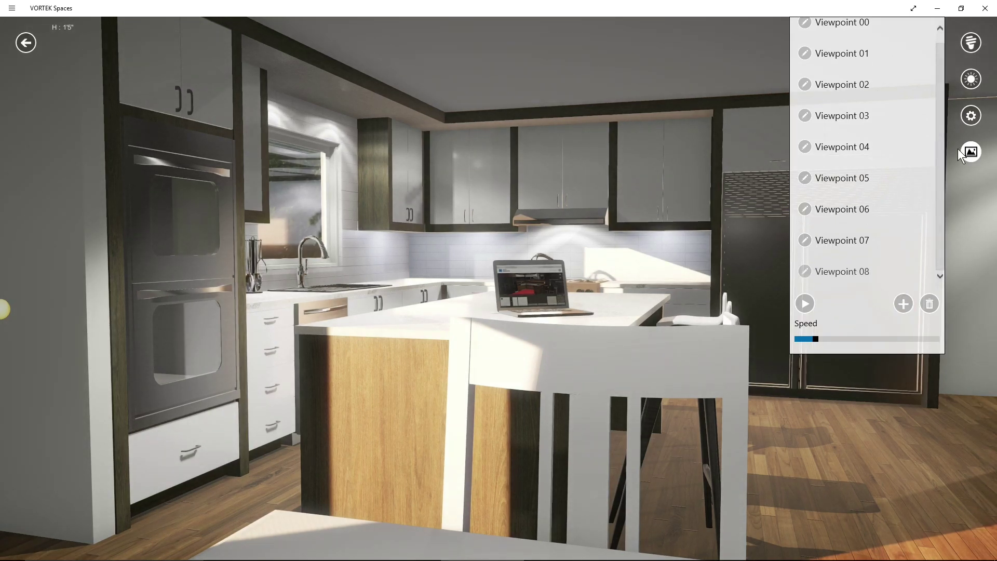
- Save the design titled 'Option1' and open viewpoint_0.jpg from the gallery
{"action": "left_click", "coordinate": [972, 159]}
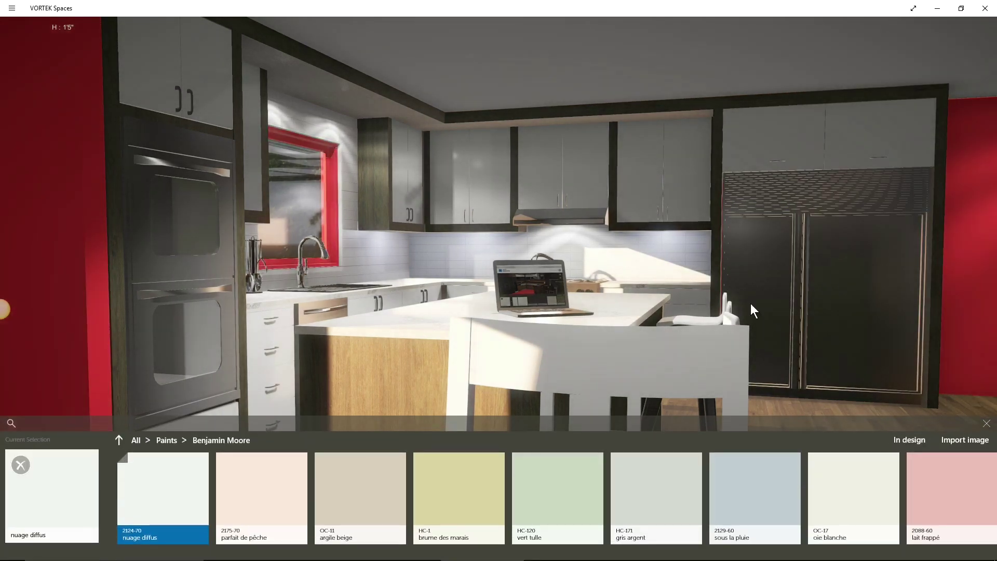
{"action": "key", "text": "Escape"}
{"action": "mouse_move", "coordinate": [777, 371]}
{"action": "left_mouse_down"}
{"action": "mouse_move", "coordinate": [522, 382]}
{"action": "mouse_move", "coordinate": [601, 370]}
{"action": "mouse_move", "coordinate": [549, 376]}
{"action": "left_mouse_up"}
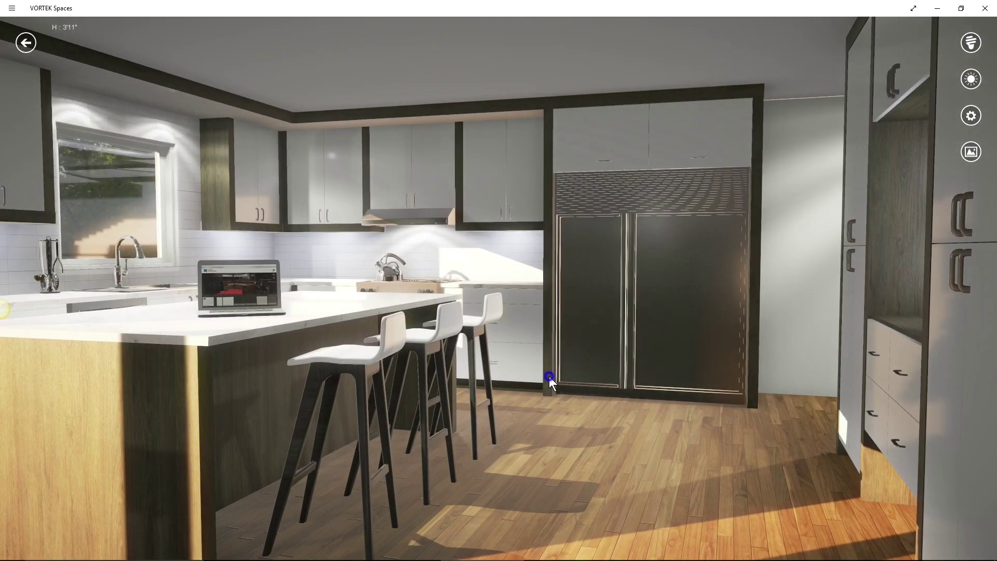
{"action": "right_click", "coordinate": [549, 376]}
{"action": "left_click", "coordinate": [546, 532]}
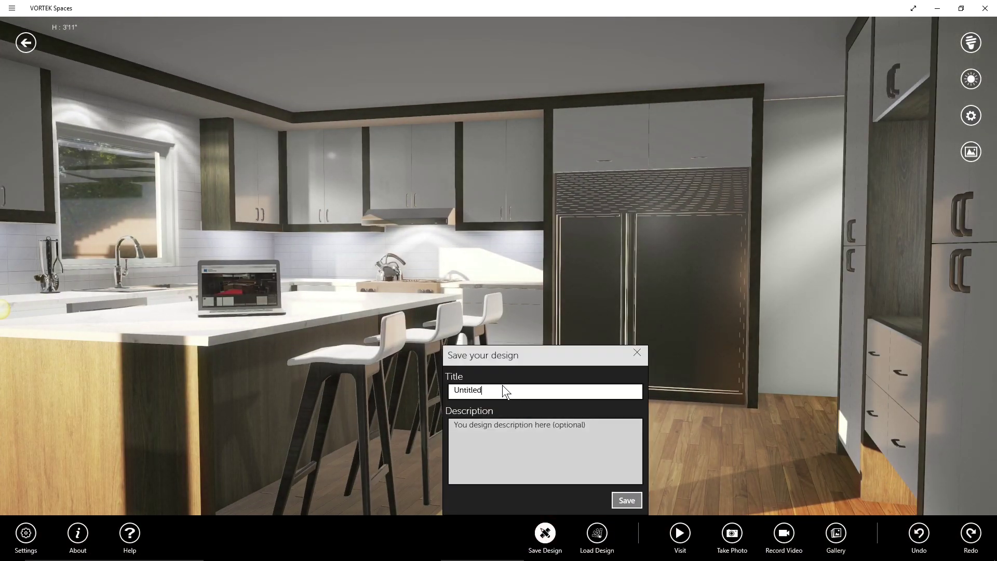
{"action": "left_click_drag", "start_coordinate": [502, 392], "coordinate": [403, 383]}
{"action": "left_click_drag", "start_coordinate": [499, 394], "coordinate": [399, 382]}
{"action": "type", "text": "Option1"}
{"action": "left_click", "coordinate": [628, 495]}
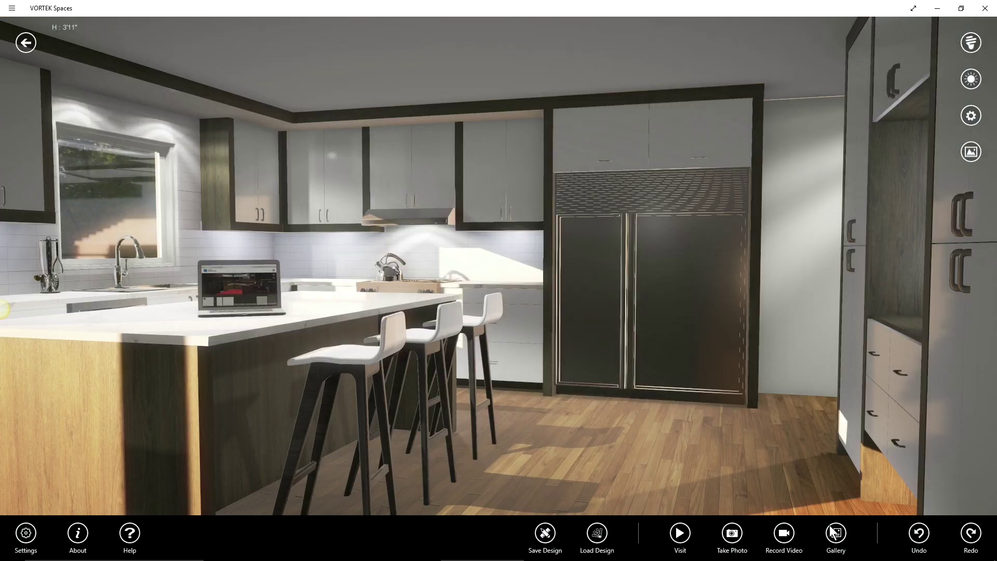
{"action": "left_click", "coordinate": [832, 532]}
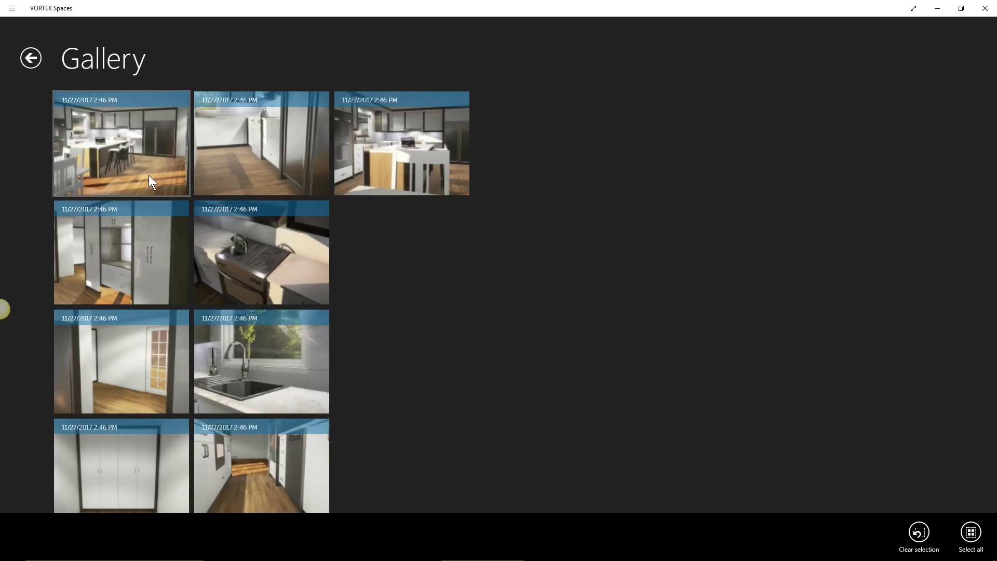
{"action": "left_click", "coordinate": [148, 176]}
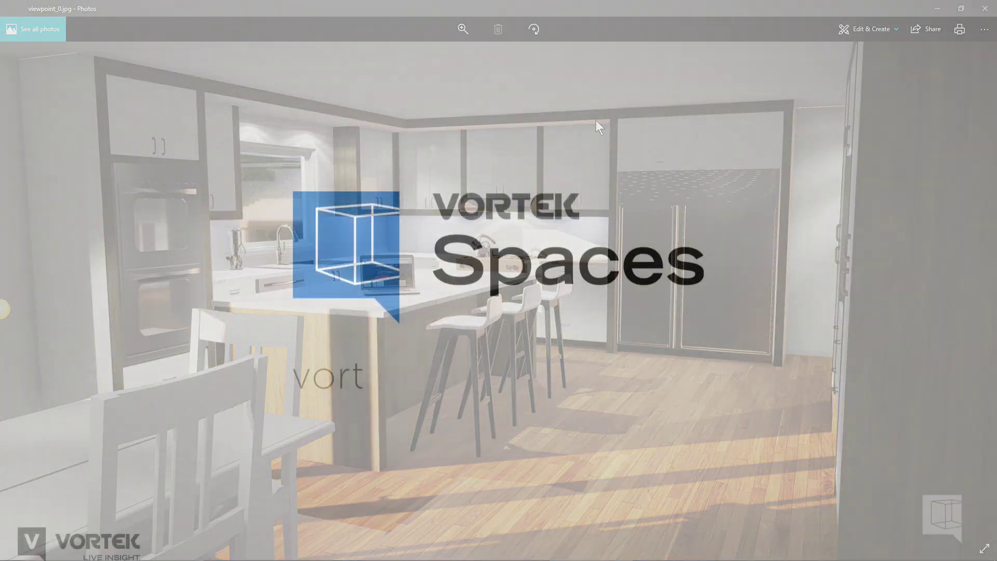